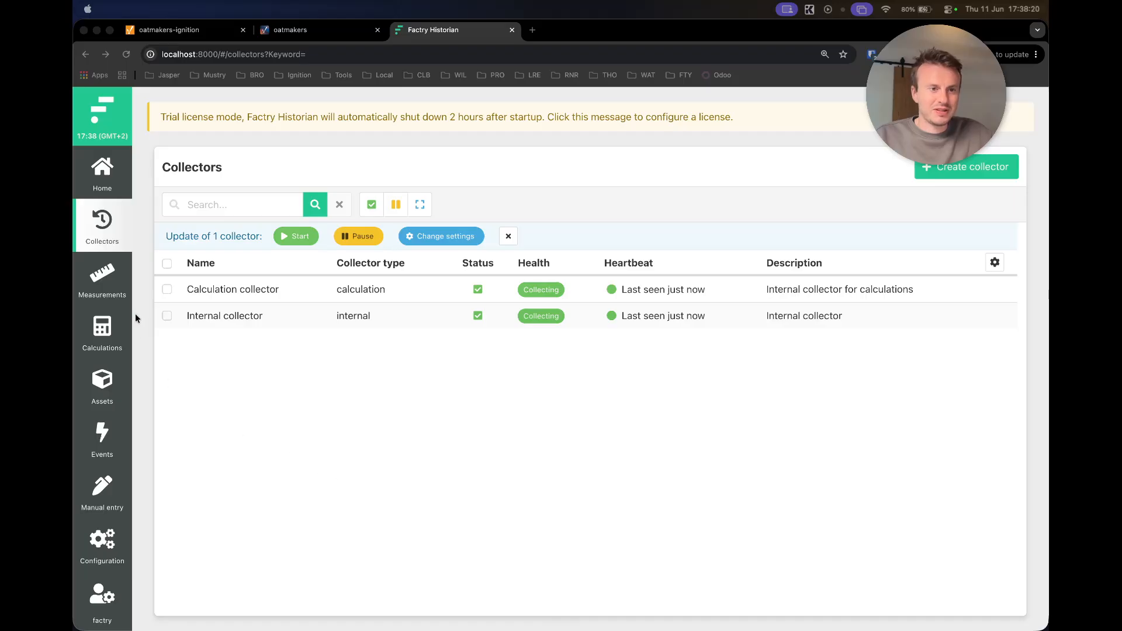
# - Confirm the Factry Measurements list is empty, then return to the Calculation and Internal collectors list
pyautogui.click(103, 282)
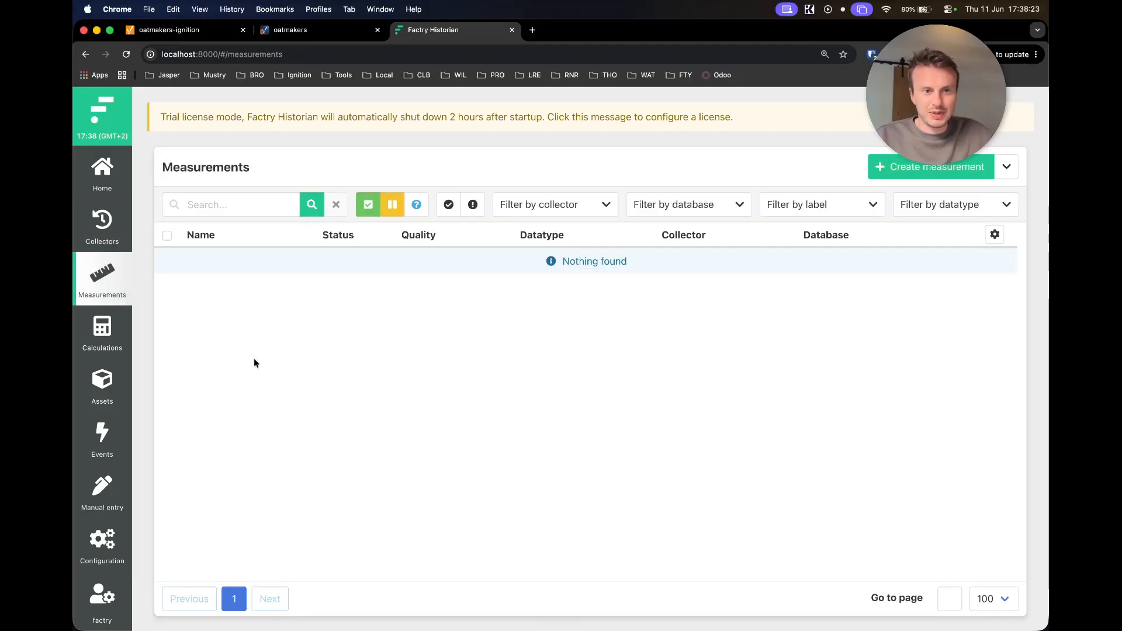
pyautogui.click(102, 229)
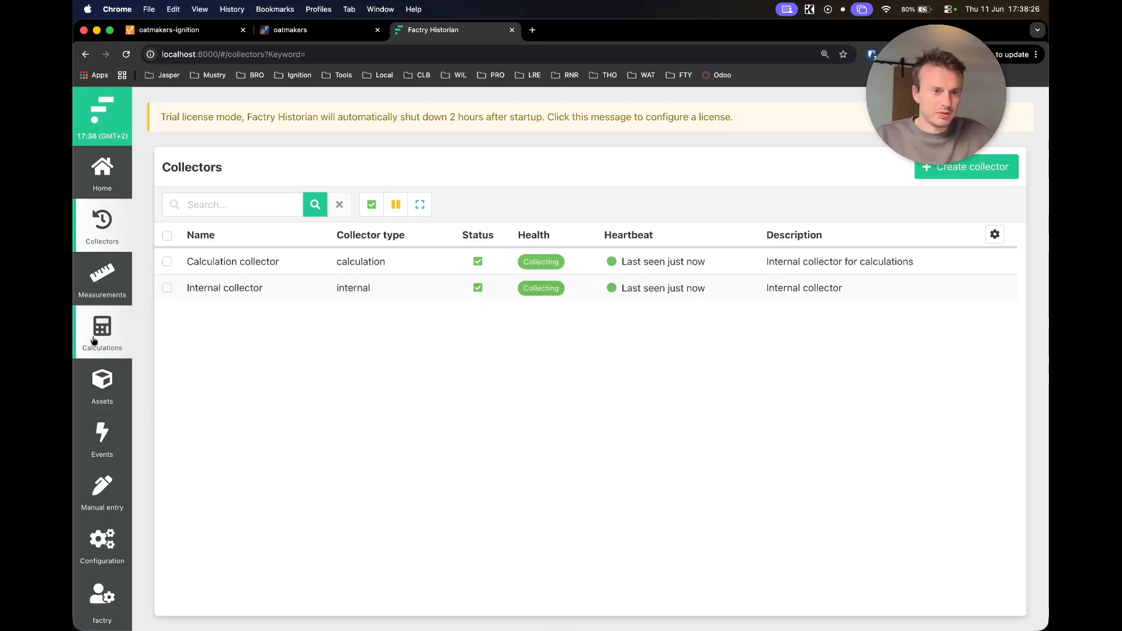
# - Log in to the oatmakers-ignition gateway with the admin username and its password
pyautogui.click(199, 36)
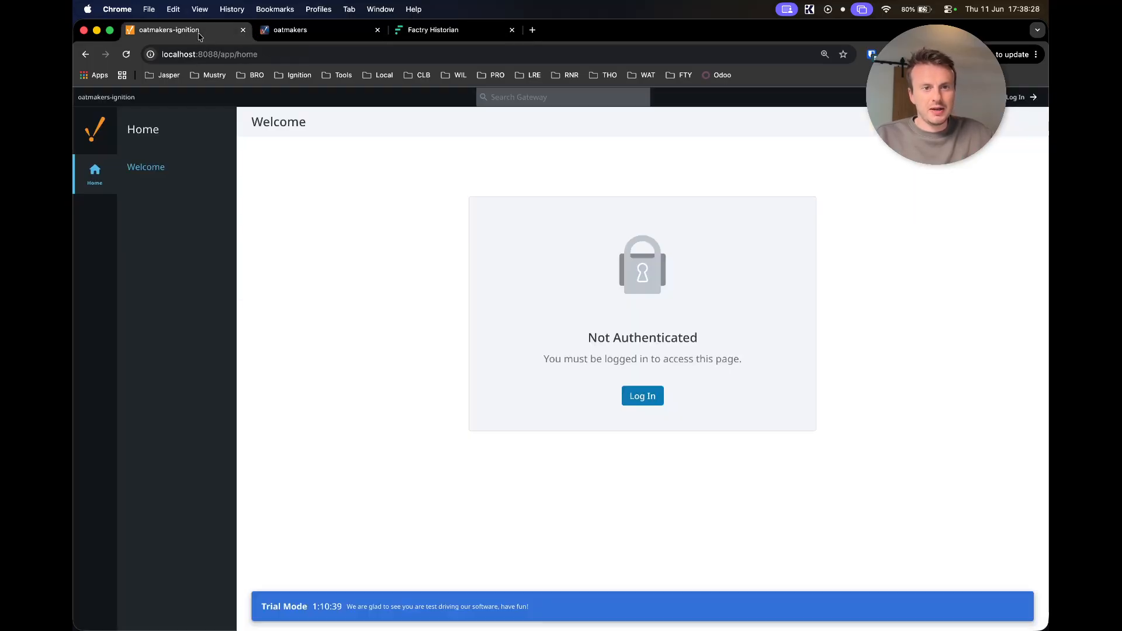
pyautogui.click(643, 397)
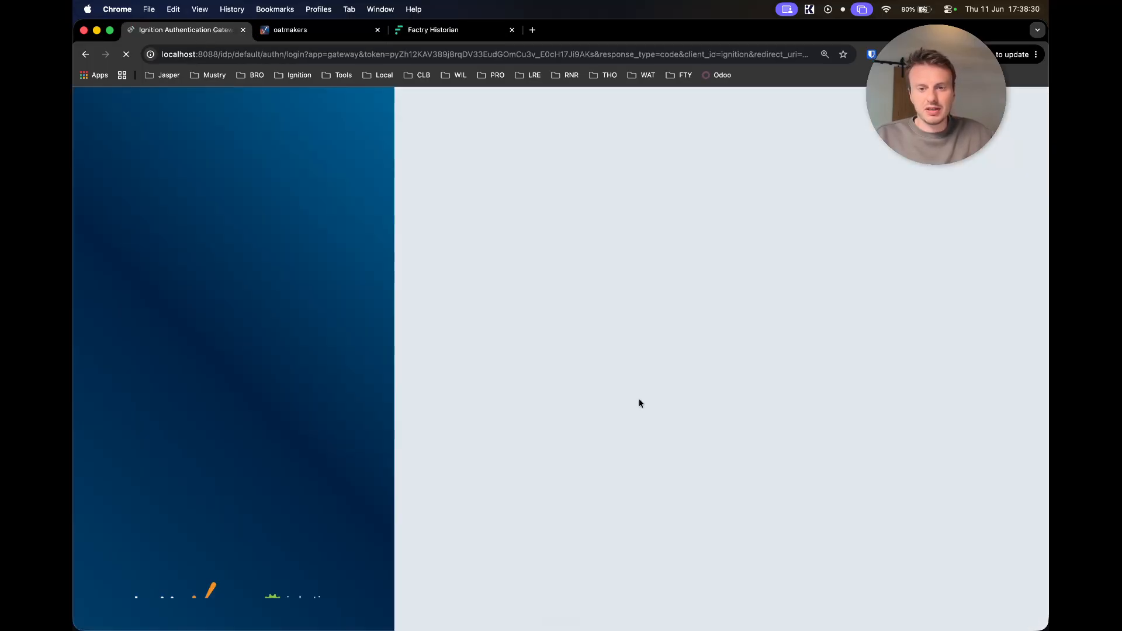
pyautogui.write('admin')
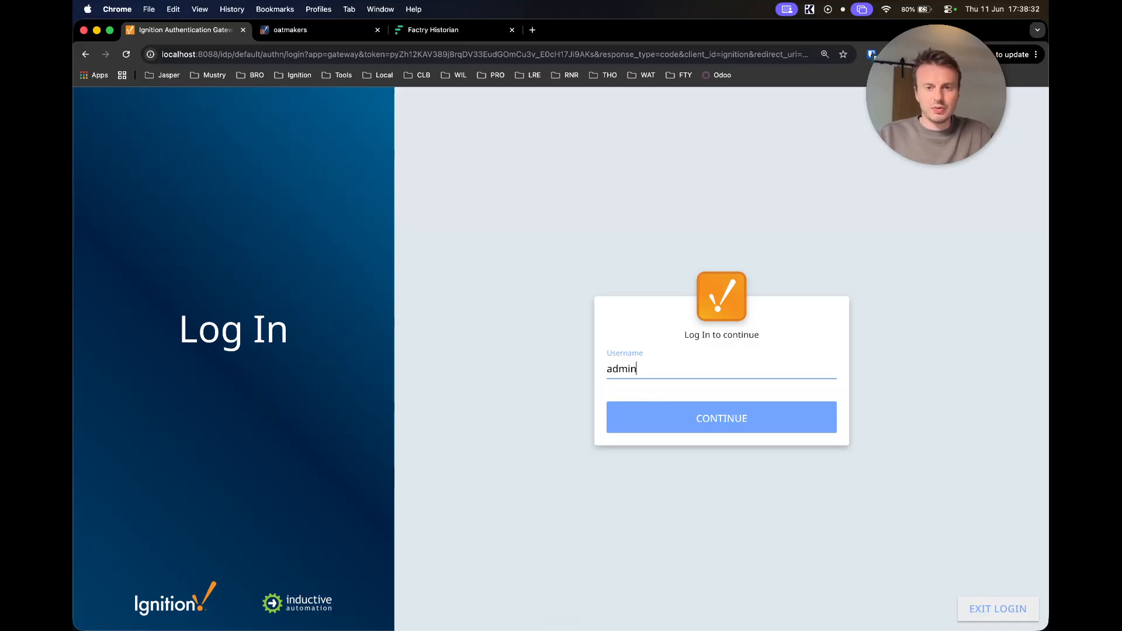
pyautogui.press('Return')
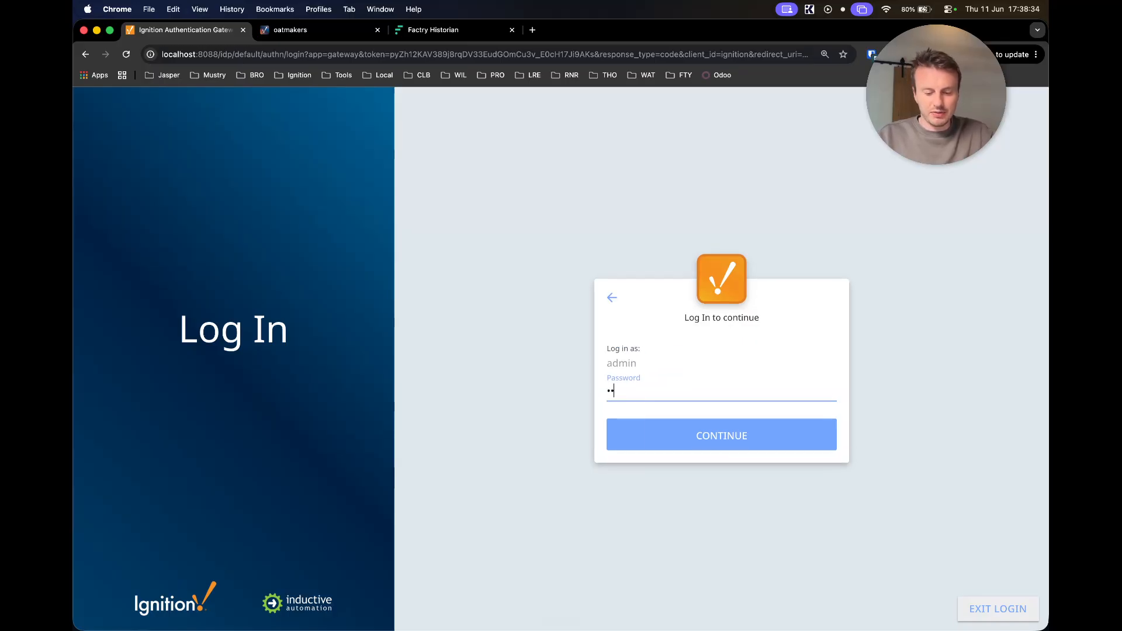
pyautogui.press('Return')
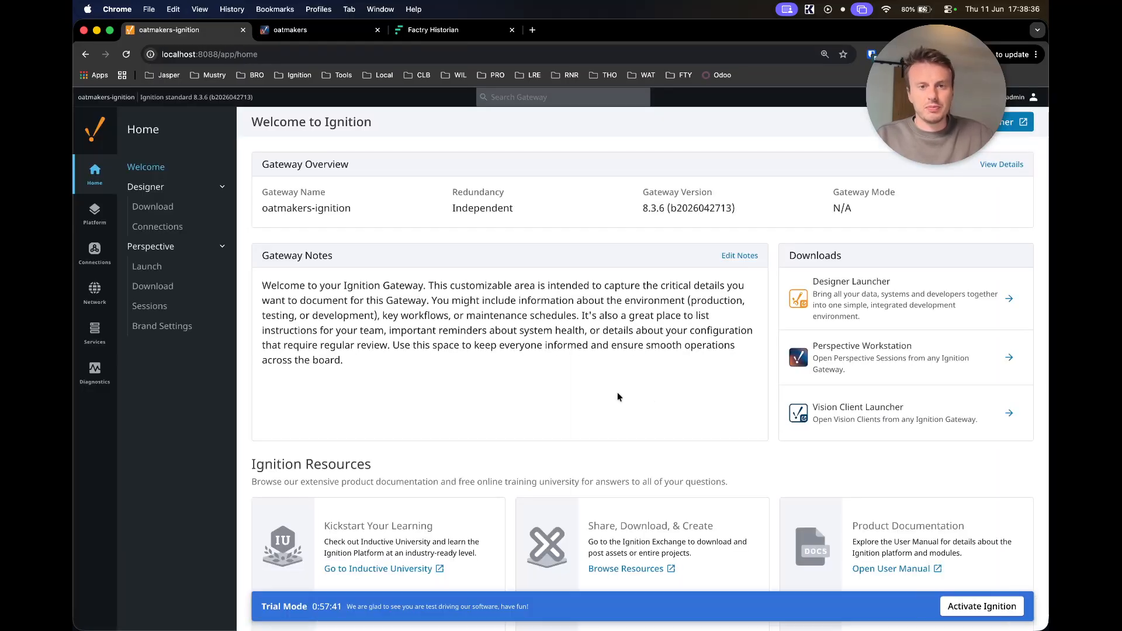
pyautogui.moveTo(96, 215)
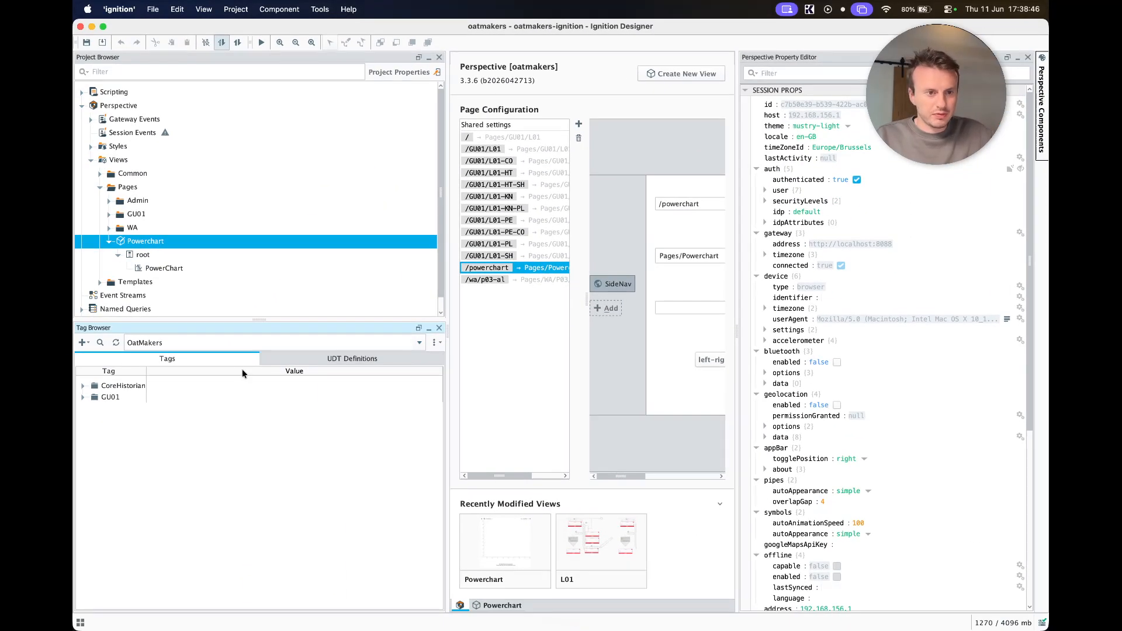
# - Expand the tag tree down through GU01 > L01 > HT > Heater
pyautogui.click(83, 398)
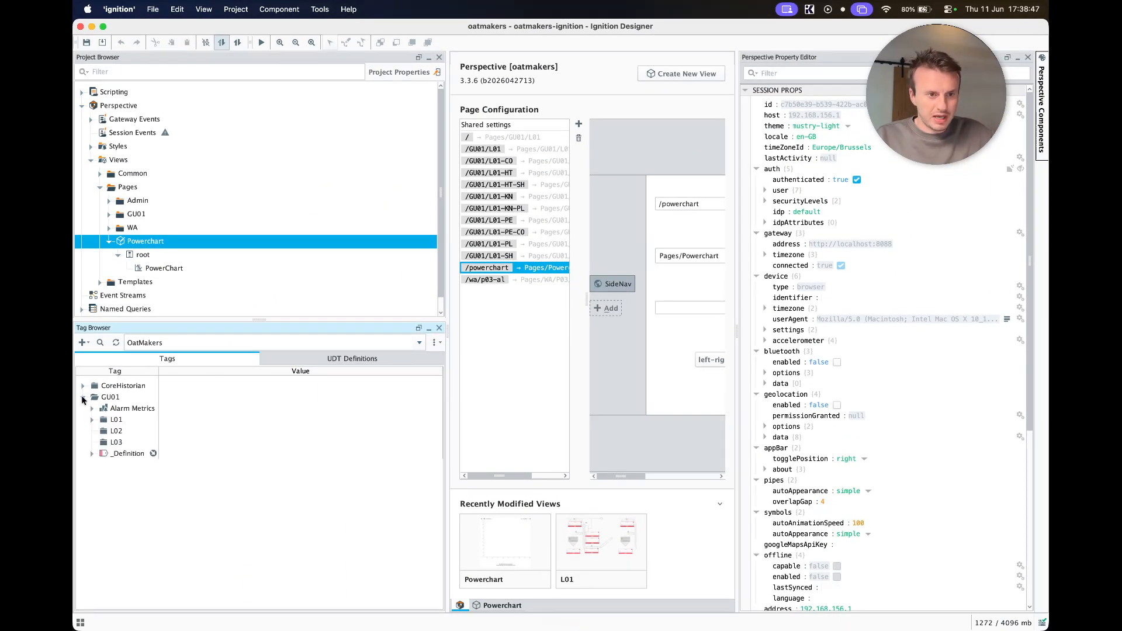
pyautogui.click(97, 423)
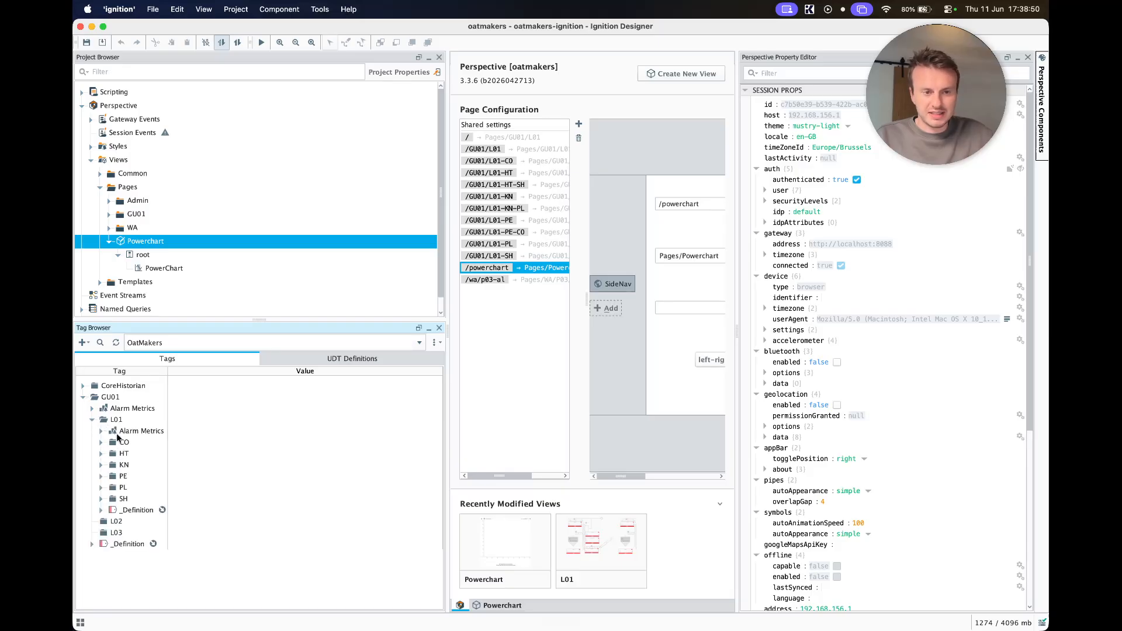
pyautogui.doubleClick(117, 445)
pyautogui.press('Left')
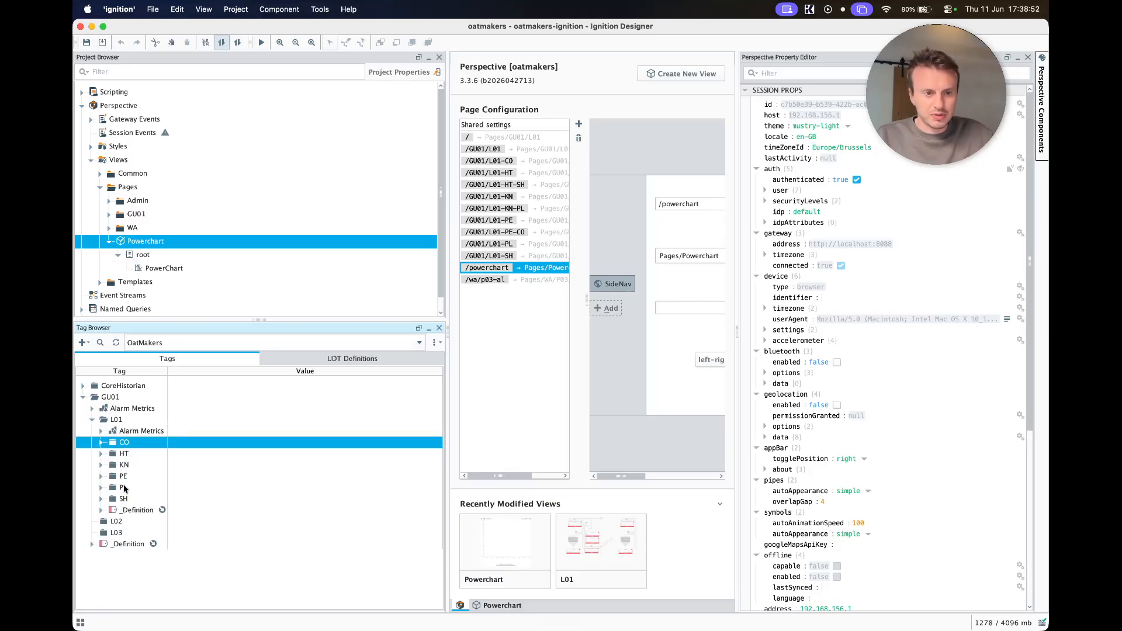
pyautogui.press('Down')
pyautogui.press('Right')
pyautogui.click(135, 489)
pyautogui.doubleClick(134, 488)
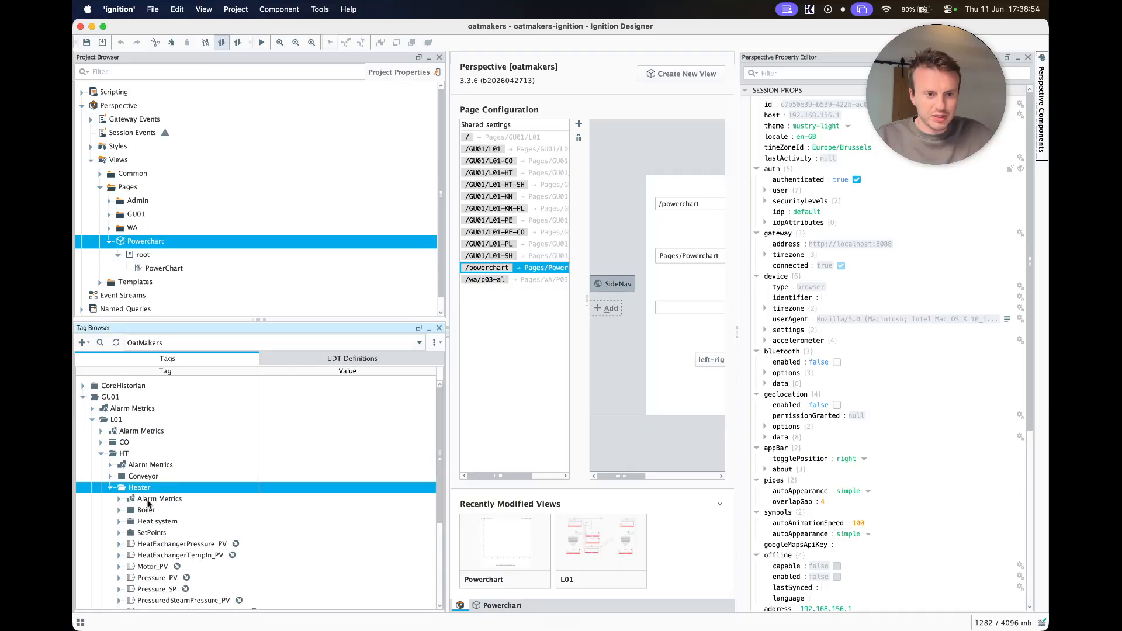
# - Expand Temperature_PV and check its live Value of 27, then return to the browser desktop
pyautogui.scroll(-5, 147, 484)
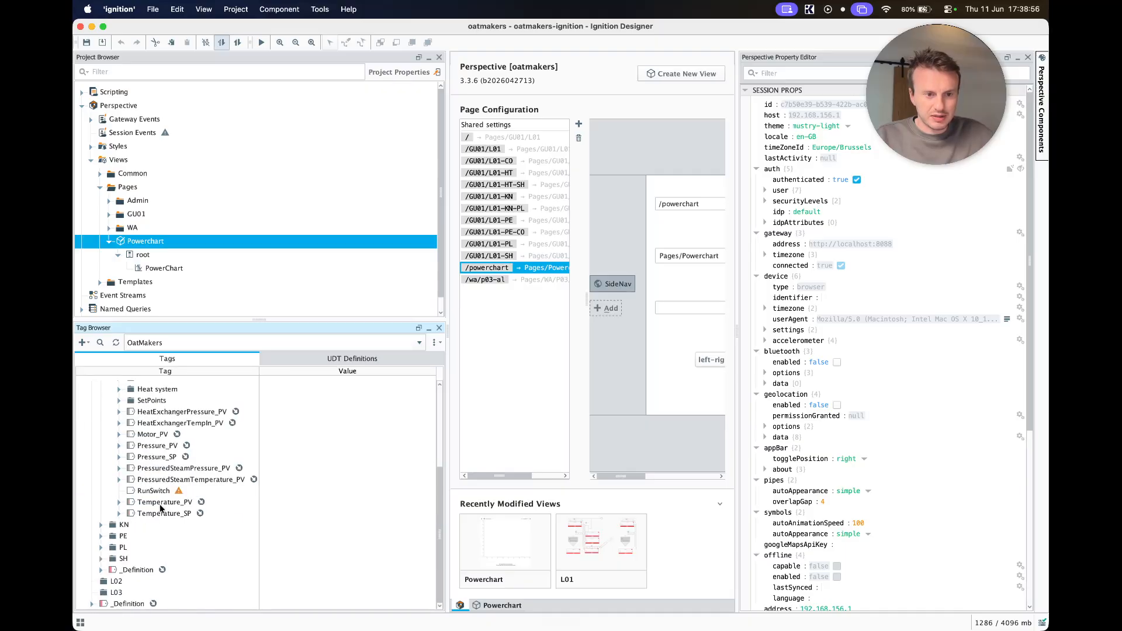
pyautogui.doubleClick(161, 505)
pyautogui.click(362, 547)
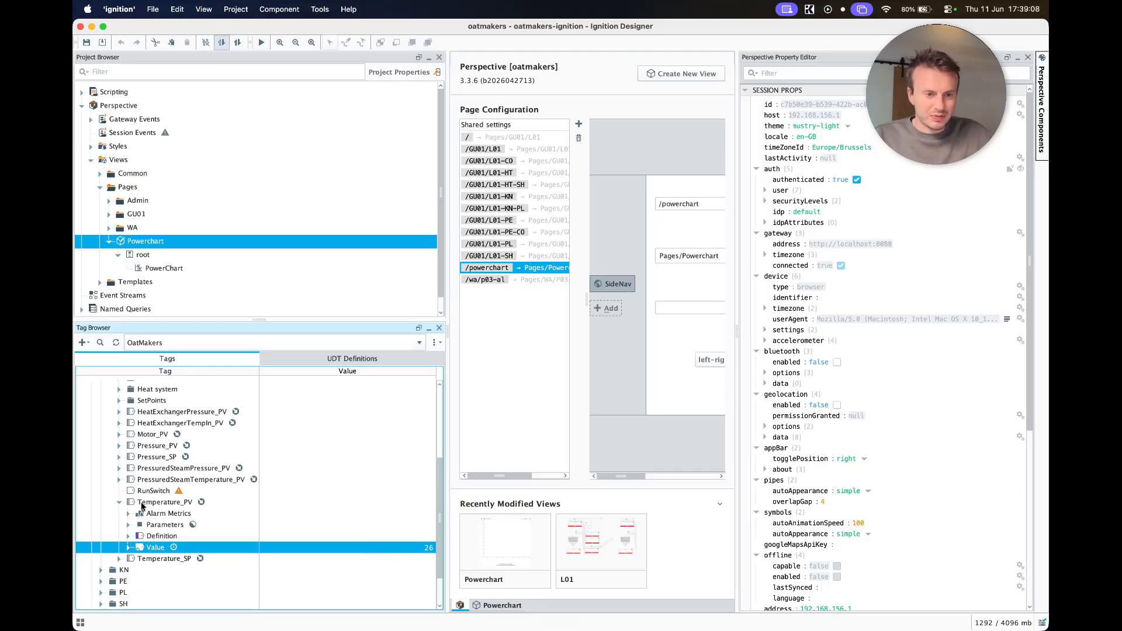
pyautogui.scroll(4, 148, 515)
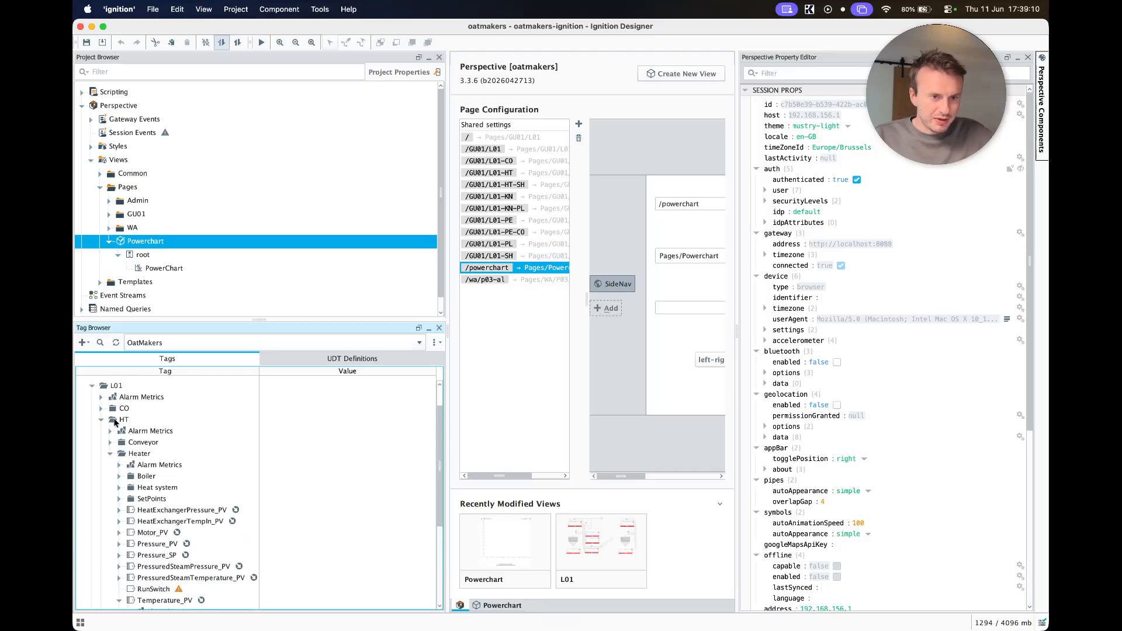
pyautogui.scroll(-4, 393, 570)
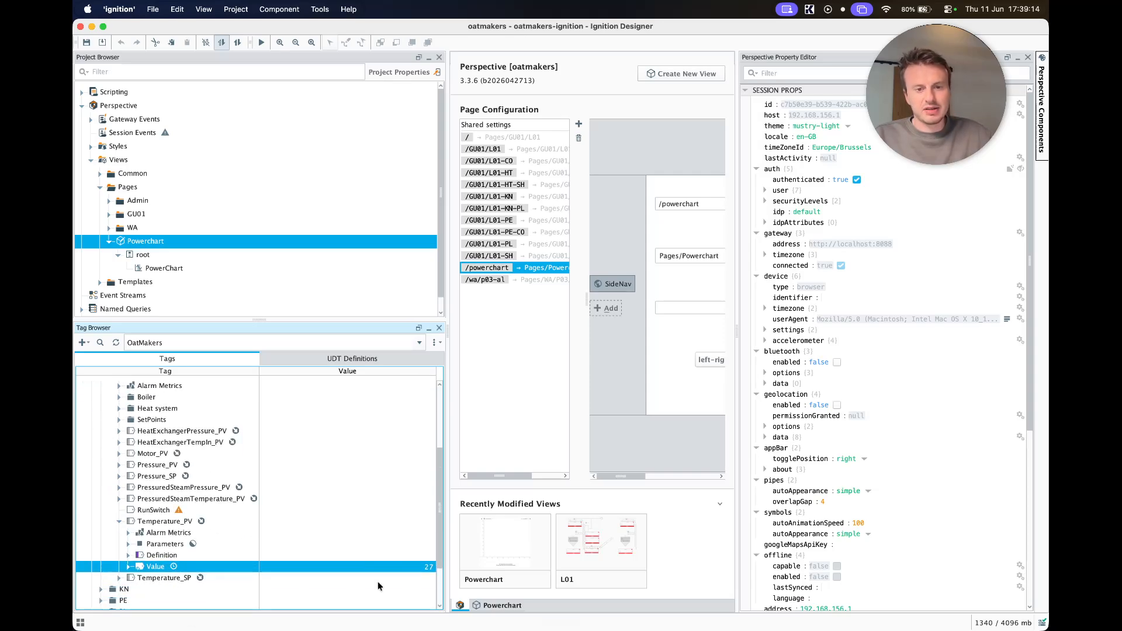
pyautogui.hotkey('ctrl', 'Right')
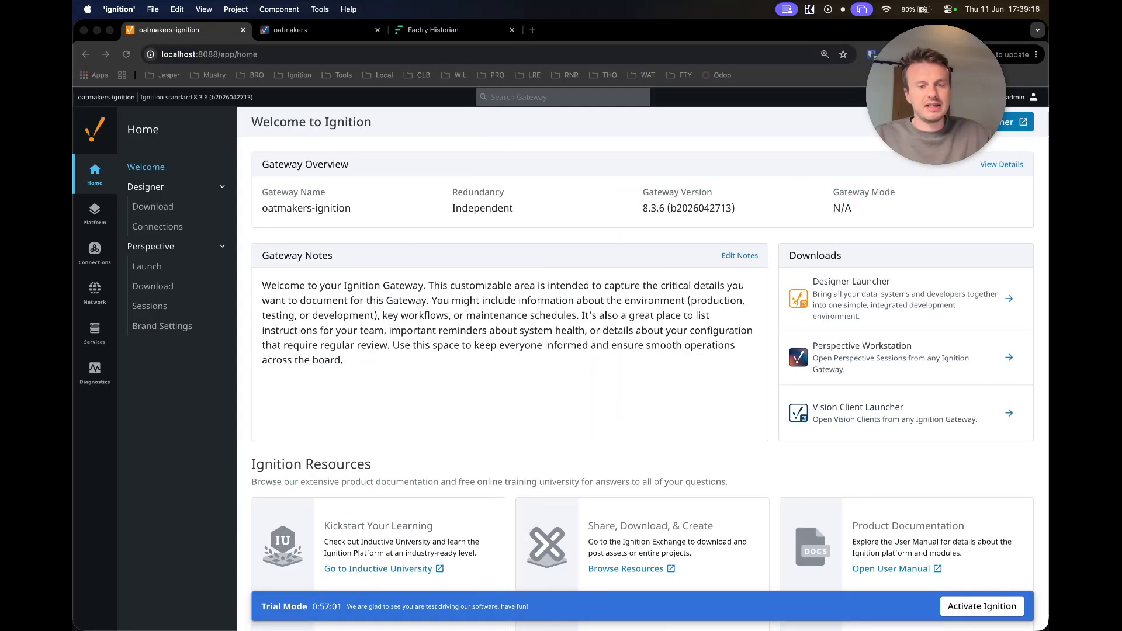
pyautogui.click(416, 34)
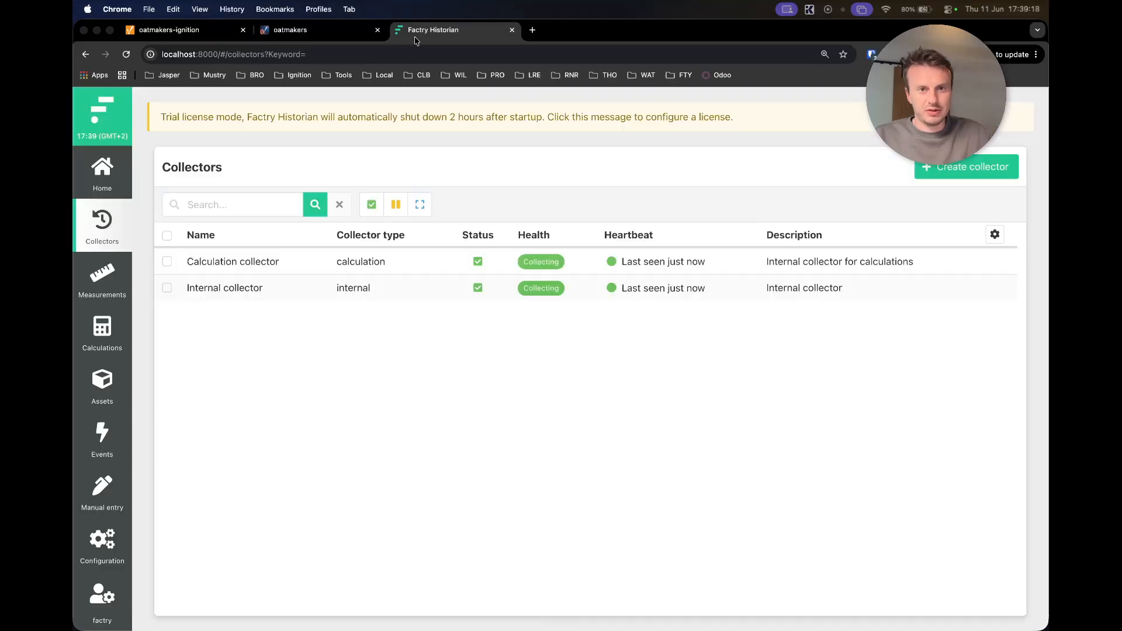
pyautogui.click(103, 274)
pyautogui.click(102, 251)
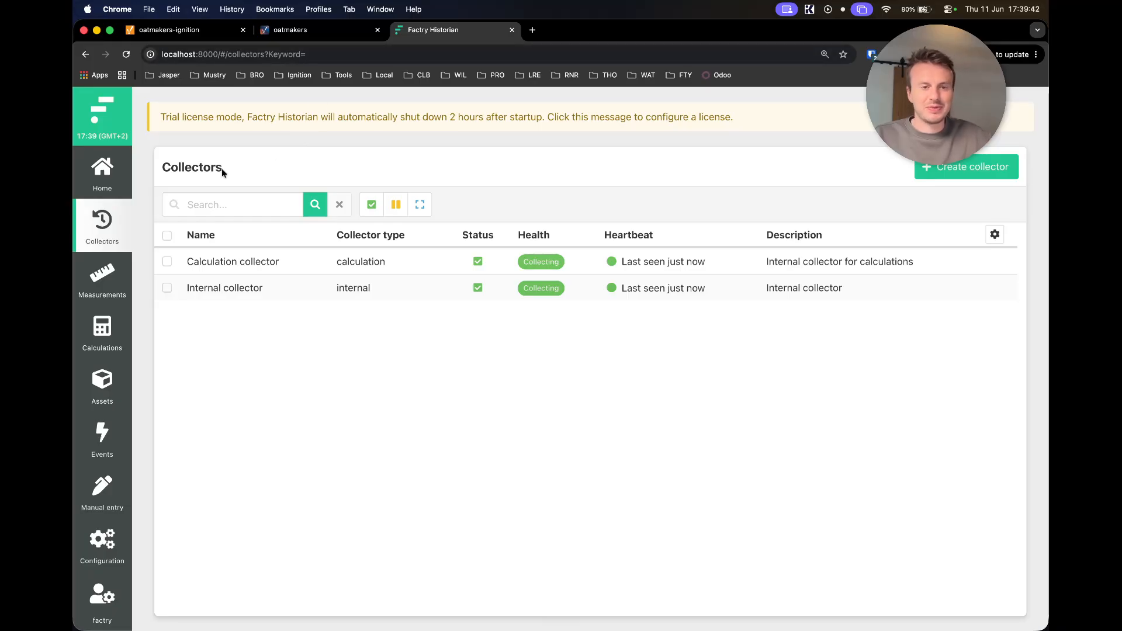
pyautogui.click(175, 31)
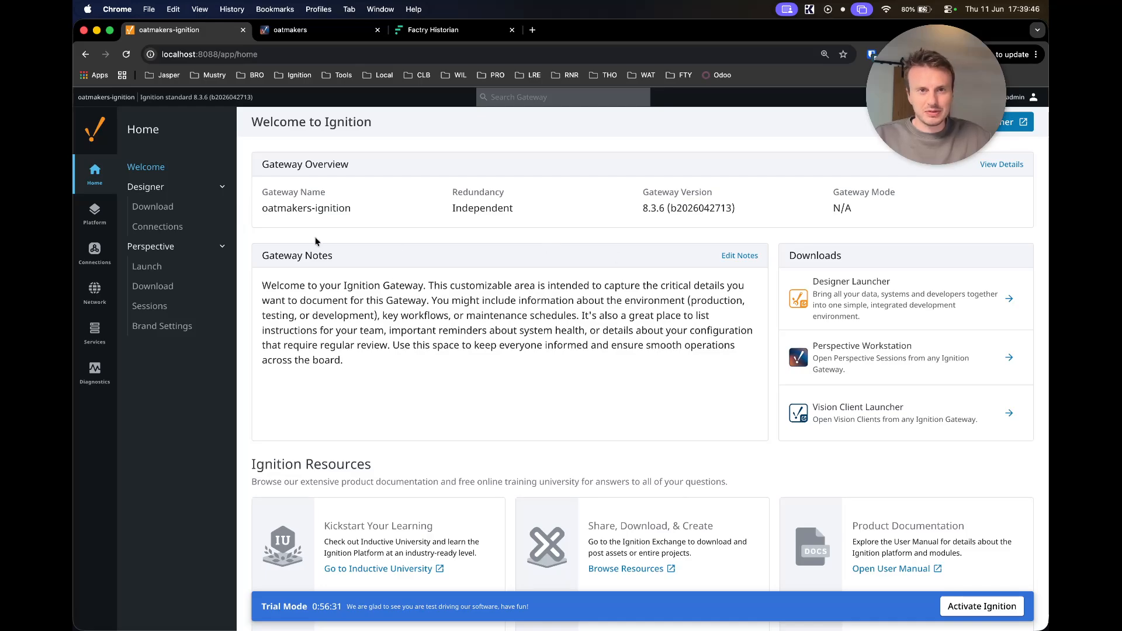
# - Search the web for the GitHub Factry Ignition module in a new tab
pyautogui.click(533, 30)
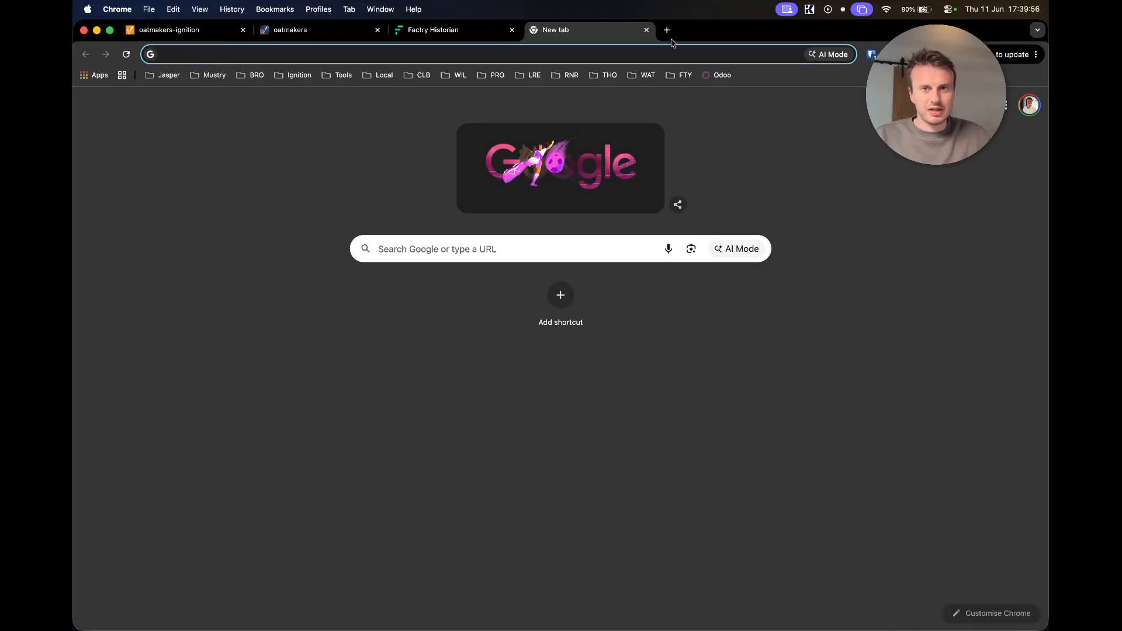
pyautogui.write('gi')
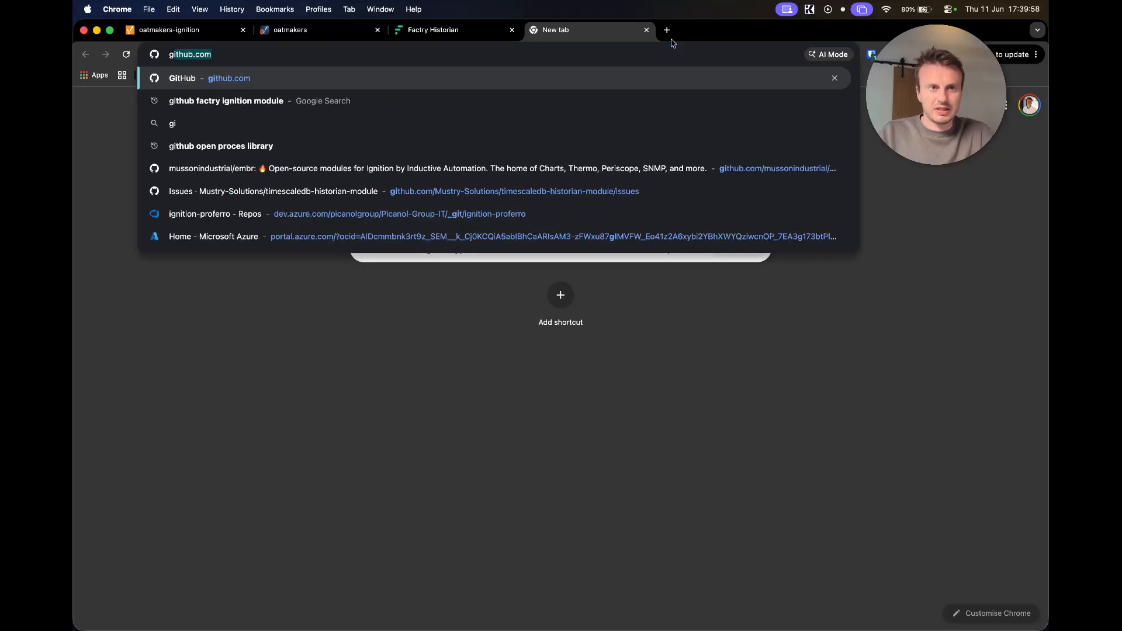
pyautogui.write('thub ig')
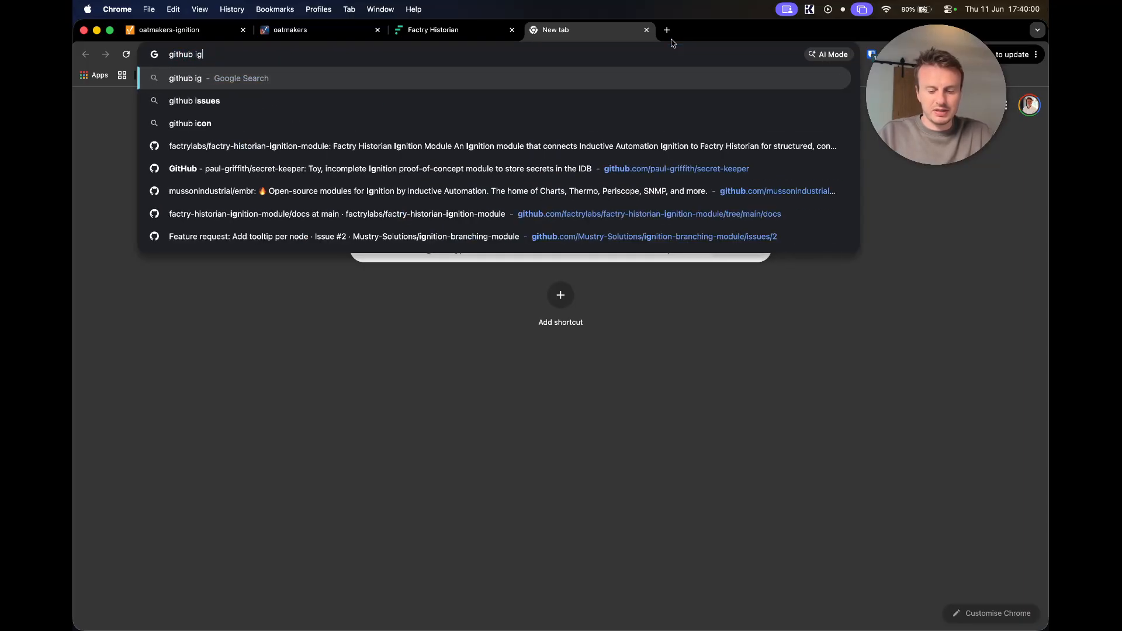
pyautogui.write('niont')
pyautogui.press('BackSpace')
pyautogui.press('BackSpace')
pyautogui.press('BackSpace')
pyautogui.press('BackSpace')
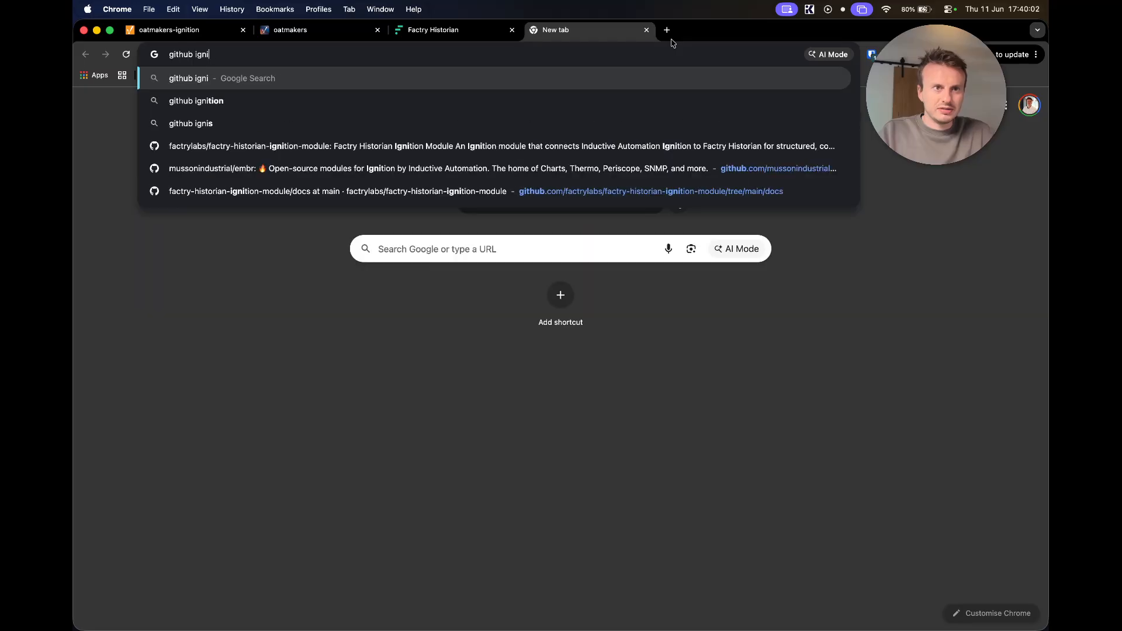
pyautogui.write('ition fa')
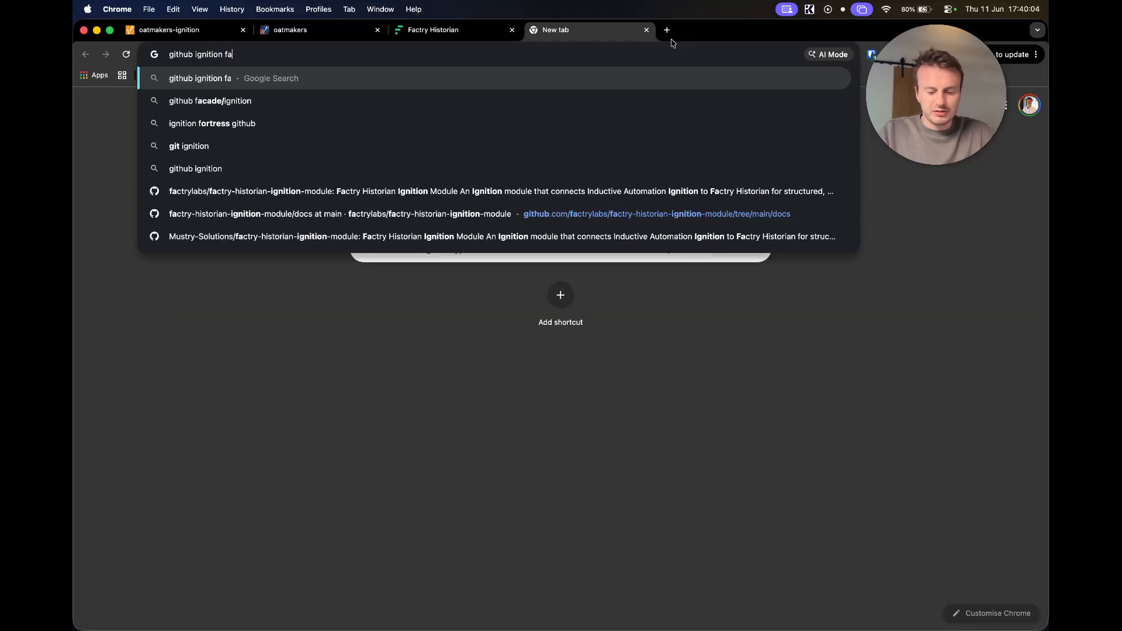
pyautogui.write('tcry module')
pyautogui.press('Return')
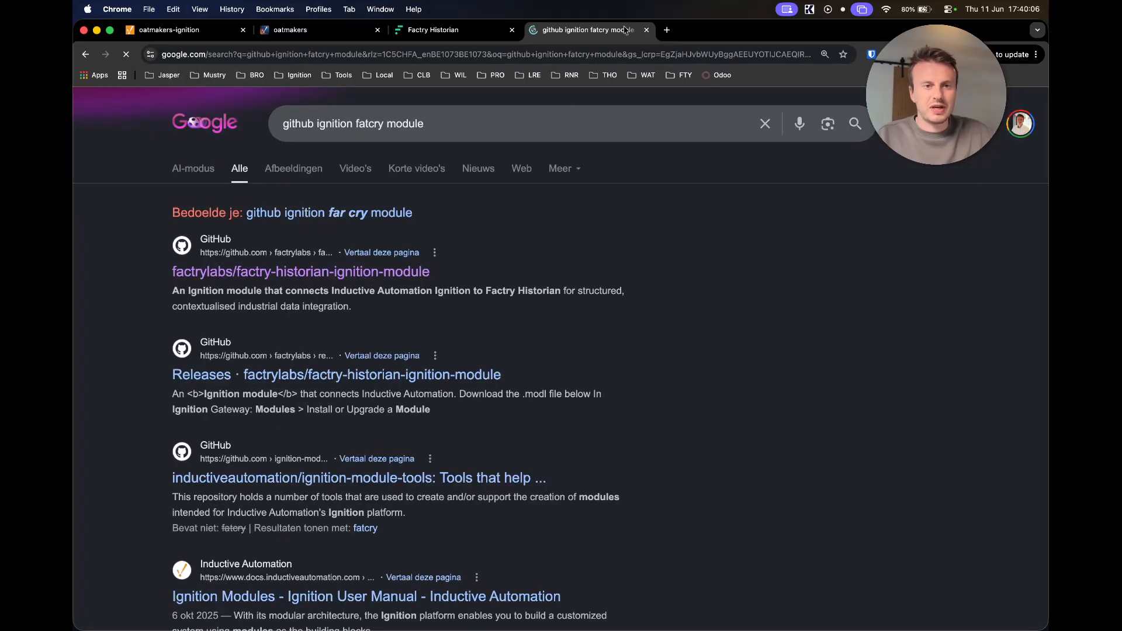
# - Review the factry-historian-ignition-module 1.0.0 release and its Factry-Historian.modl asset
pyautogui.click(263, 278)
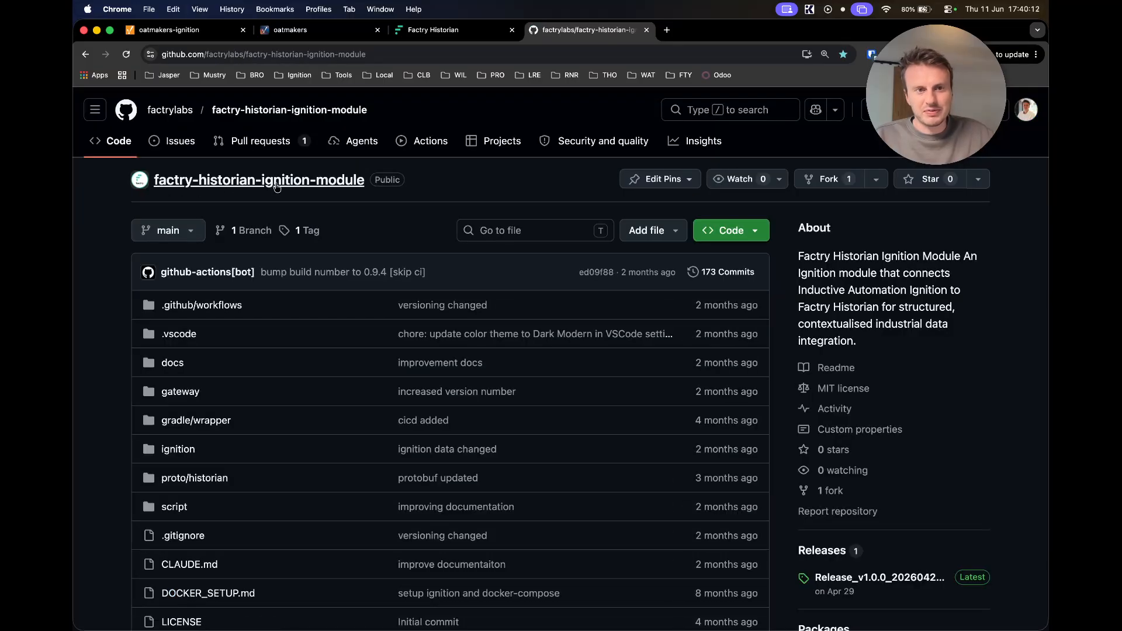
pyautogui.click(835, 579)
pyautogui.scroll(-5, 681, 552)
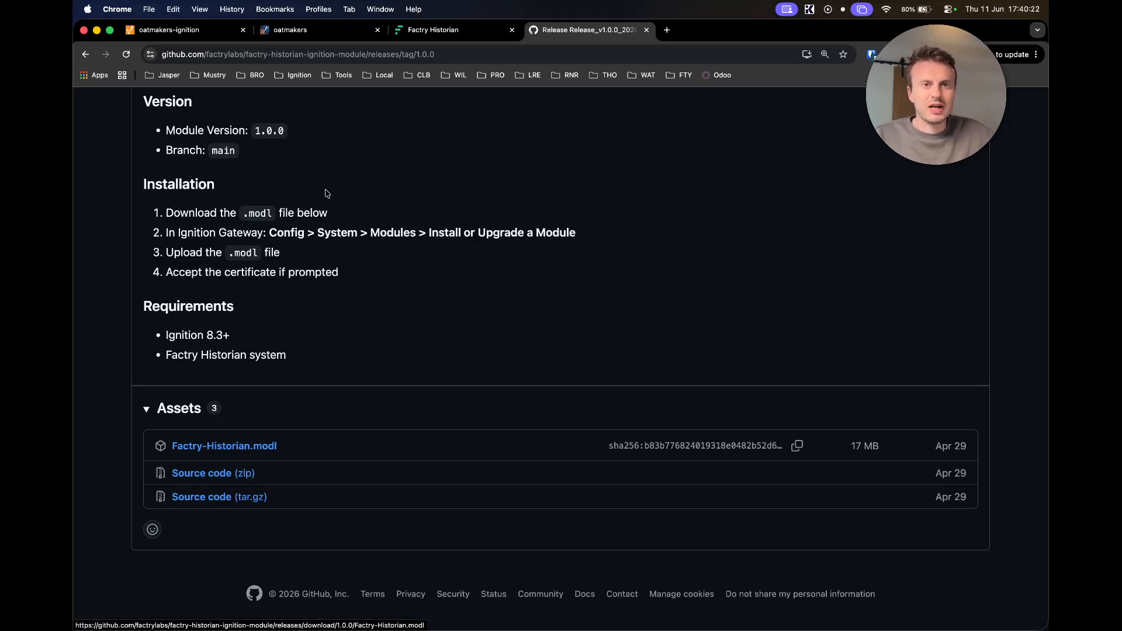
pyautogui.click(163, 37)
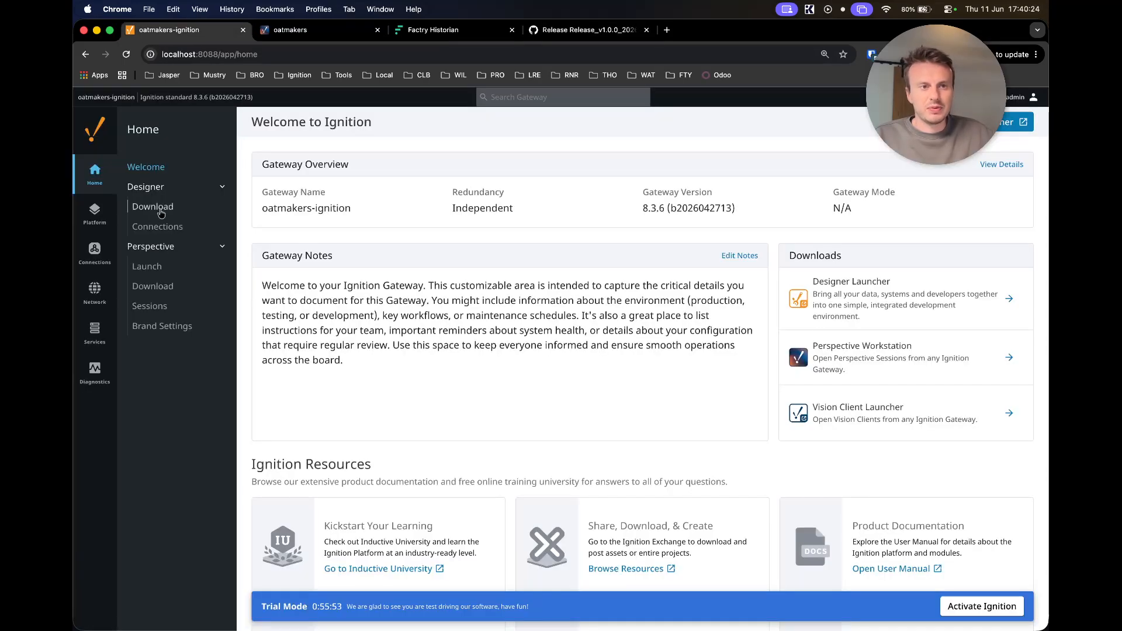
# - Go to Platform > Modules and start Install or Upgrade a Module
pyautogui.moveTo(113, 220)
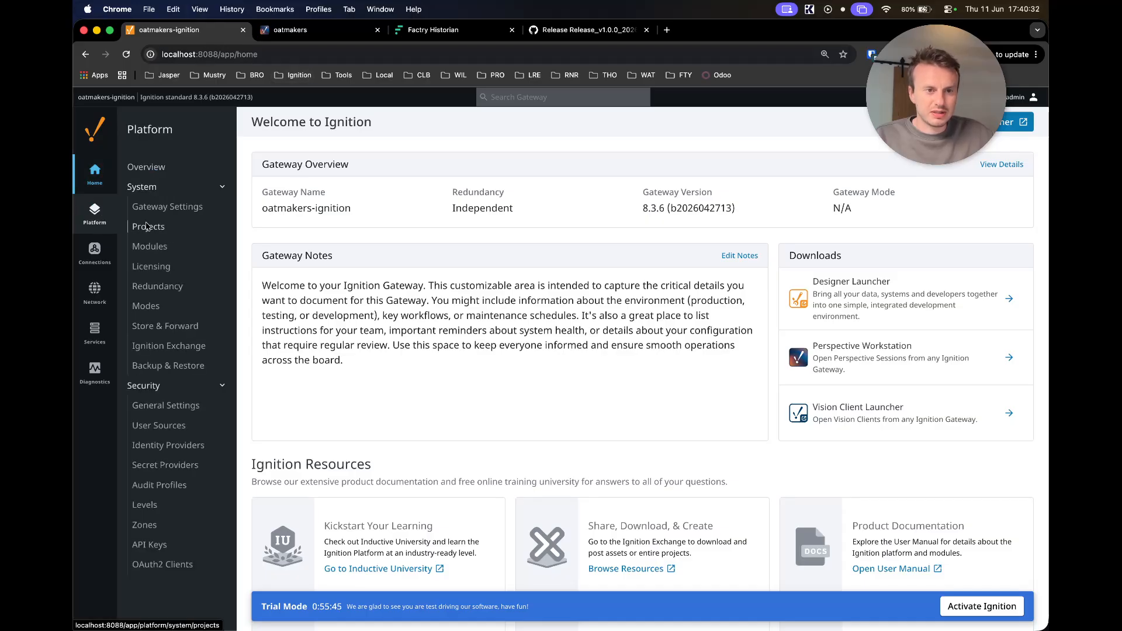
pyautogui.click(151, 248)
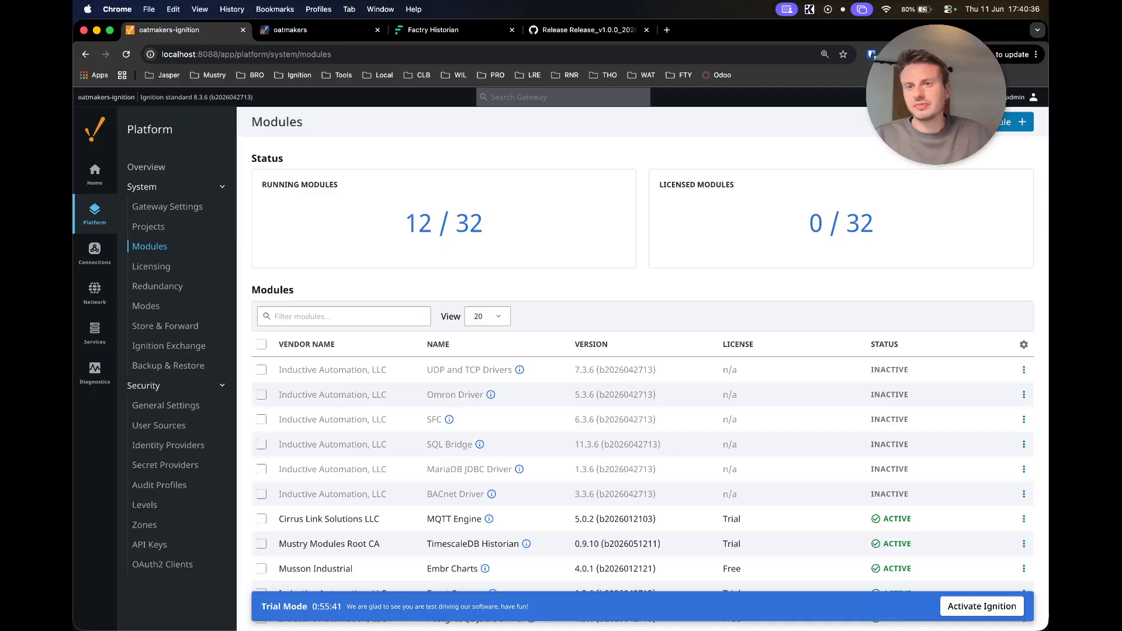
pyautogui.click(1020, 121)
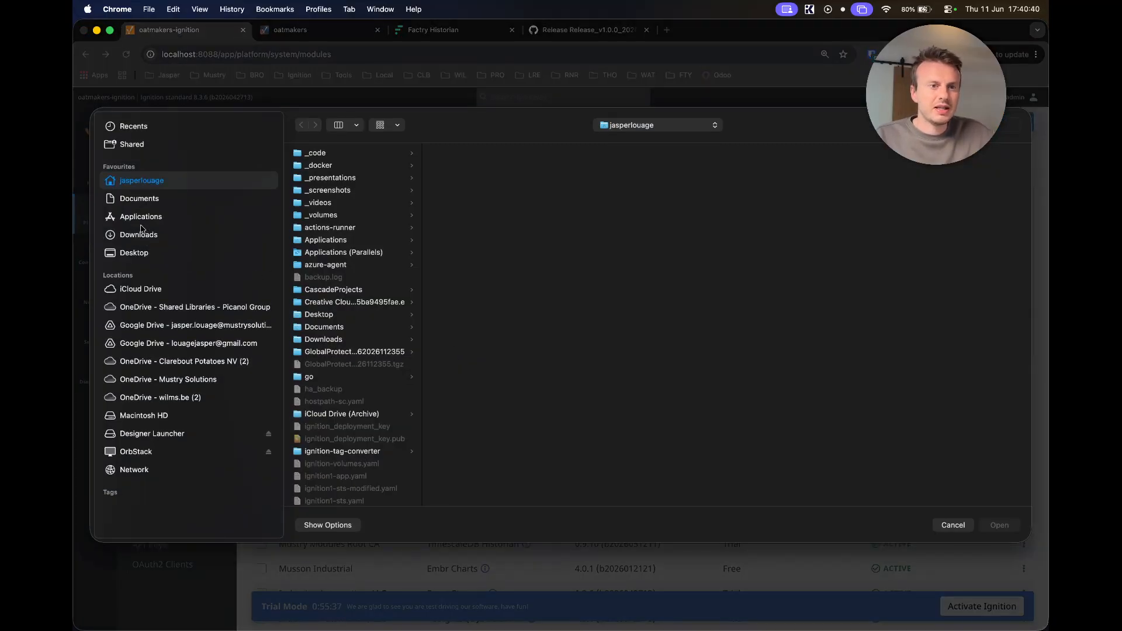
# - Choose Factry-Historian (2).modl from Downloads, grouped by date, as the module file
pyautogui.click(141, 225)
pyautogui.click(144, 236)
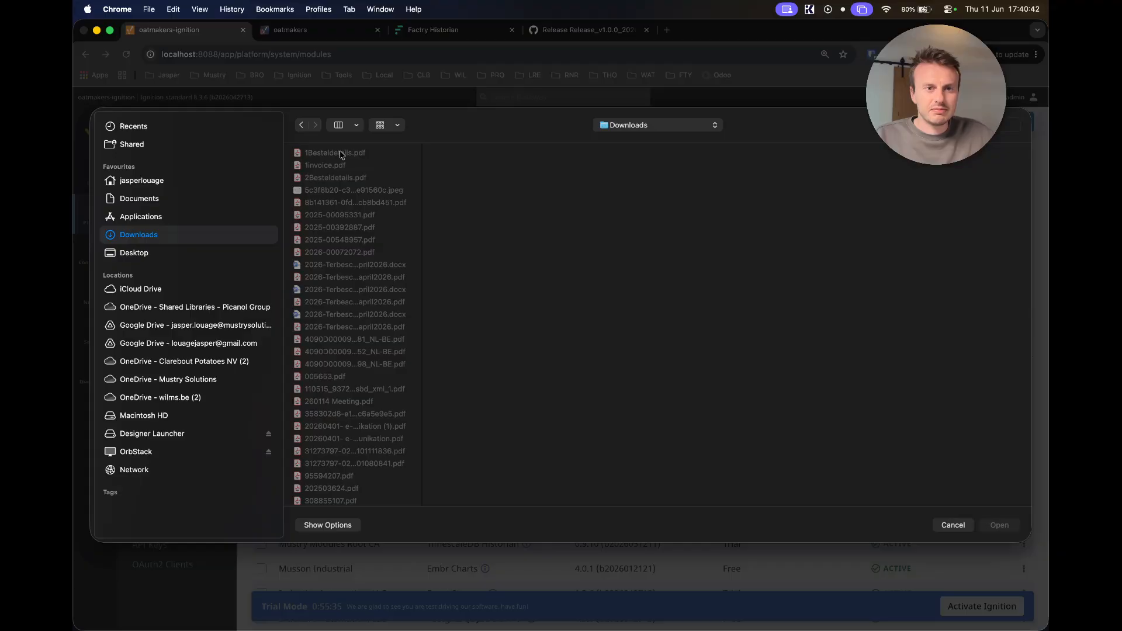
pyautogui.click(355, 125)
pyautogui.click(394, 125)
pyautogui.click(391, 126)
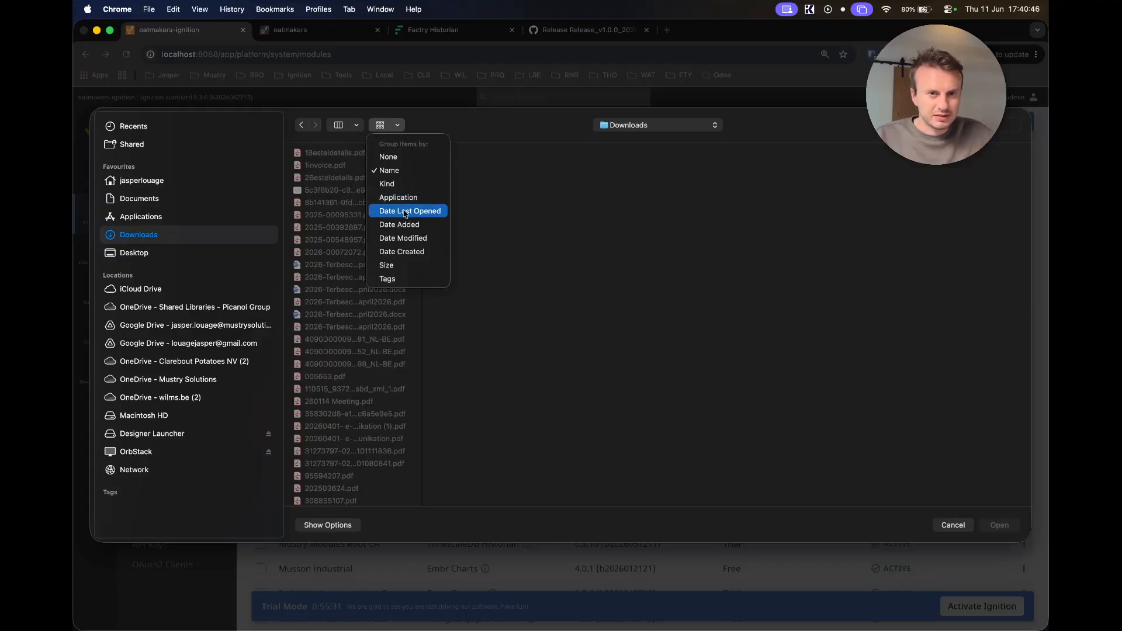
pyautogui.click(408, 239)
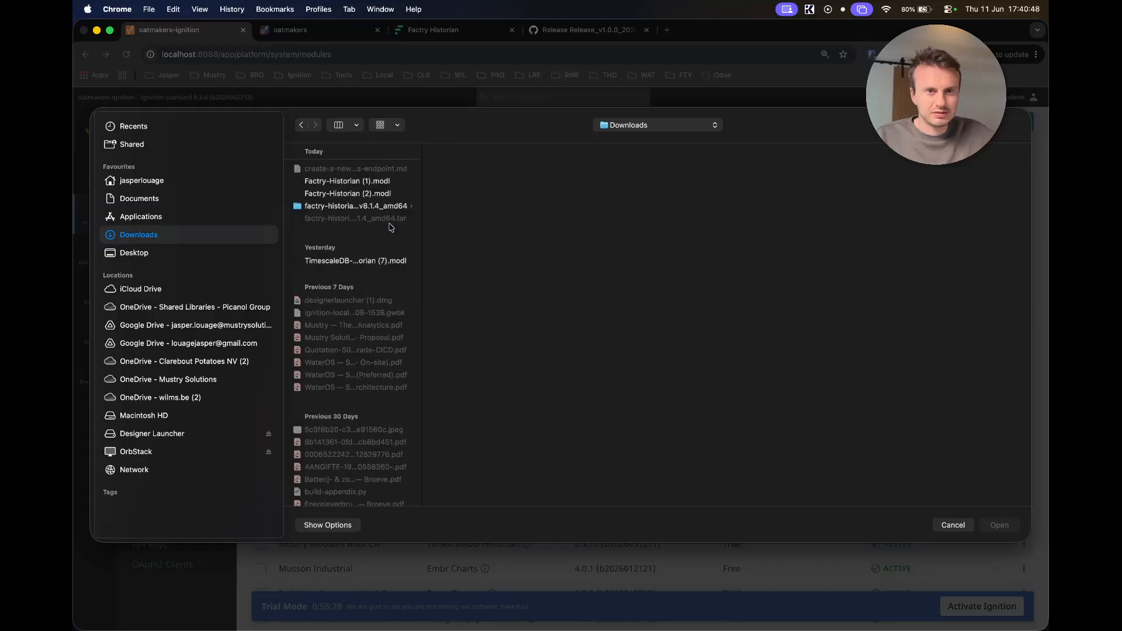
pyautogui.click(356, 197)
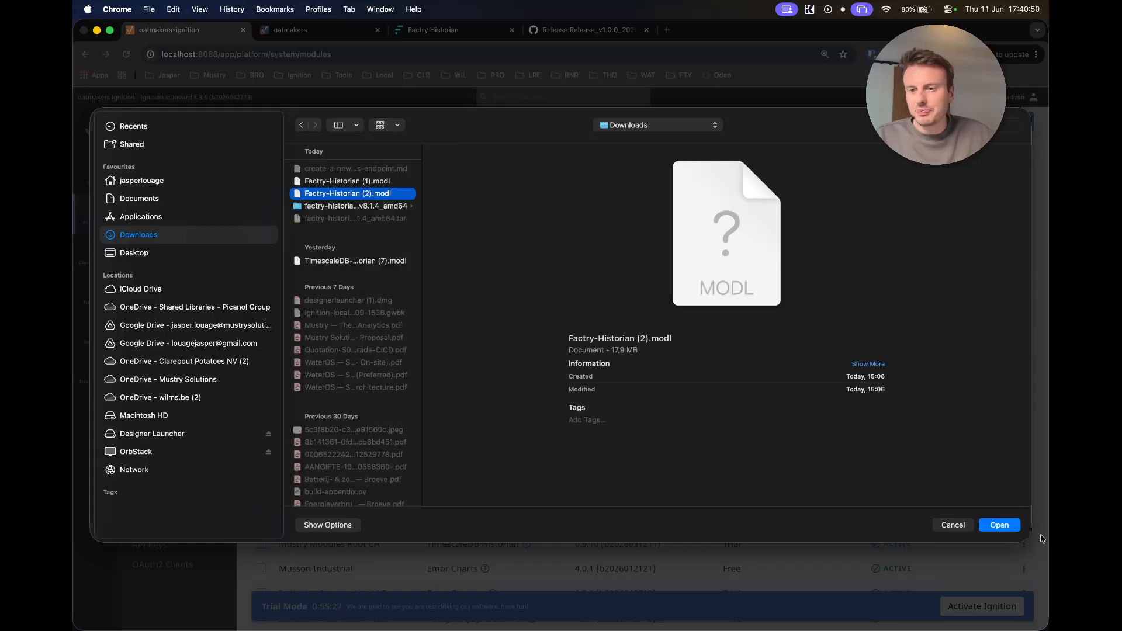
pyautogui.click(1000, 525)
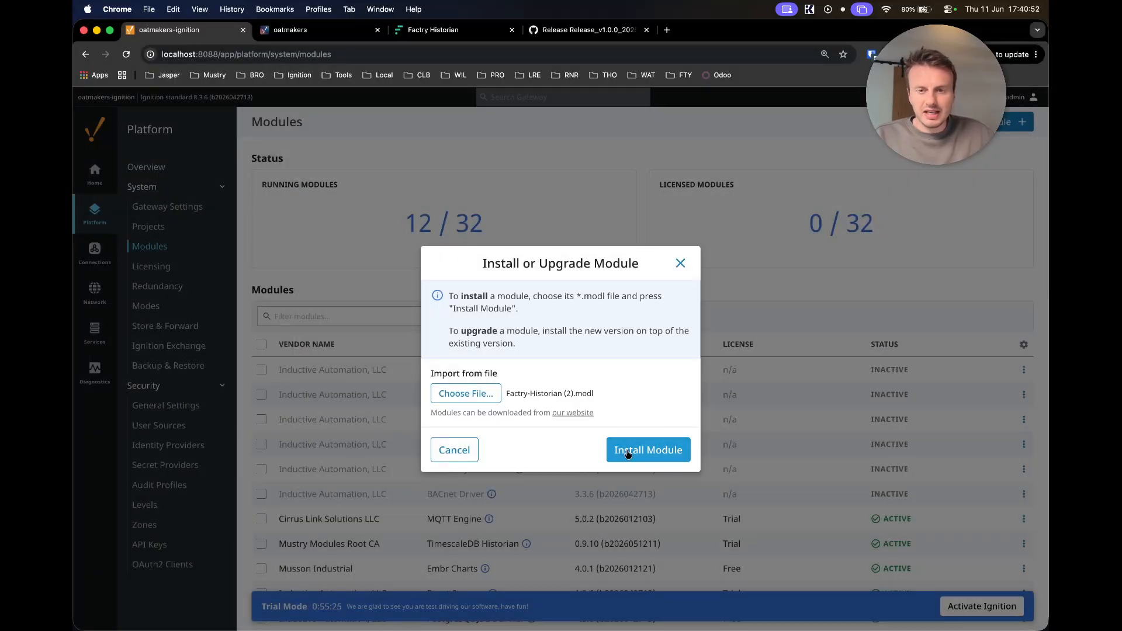
# - Install the Factry Historian 1.0.5 module, accepting its certificate and licence
pyautogui.click(635, 450)
pyautogui.click(435, 431)
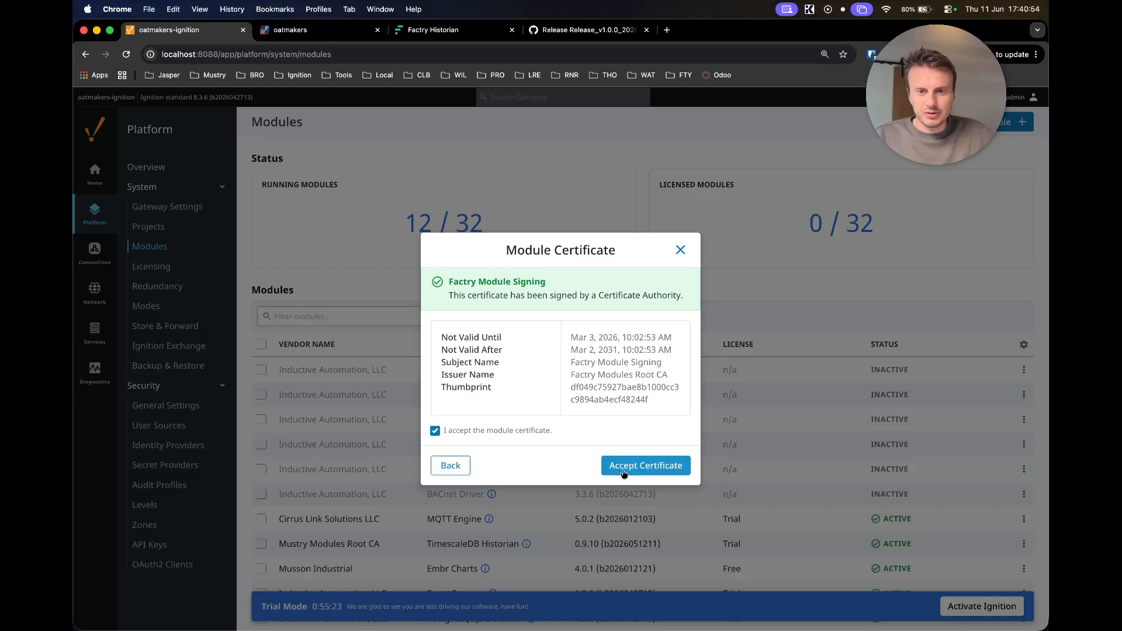
pyautogui.click(622, 467)
pyautogui.click(435, 513)
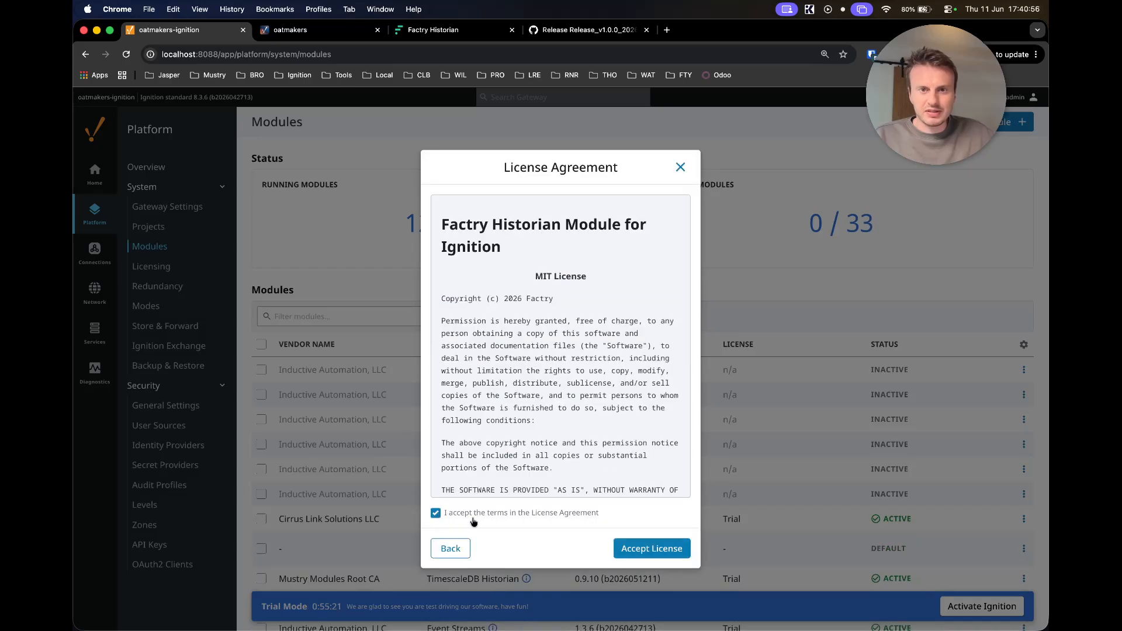
pyautogui.click(643, 548)
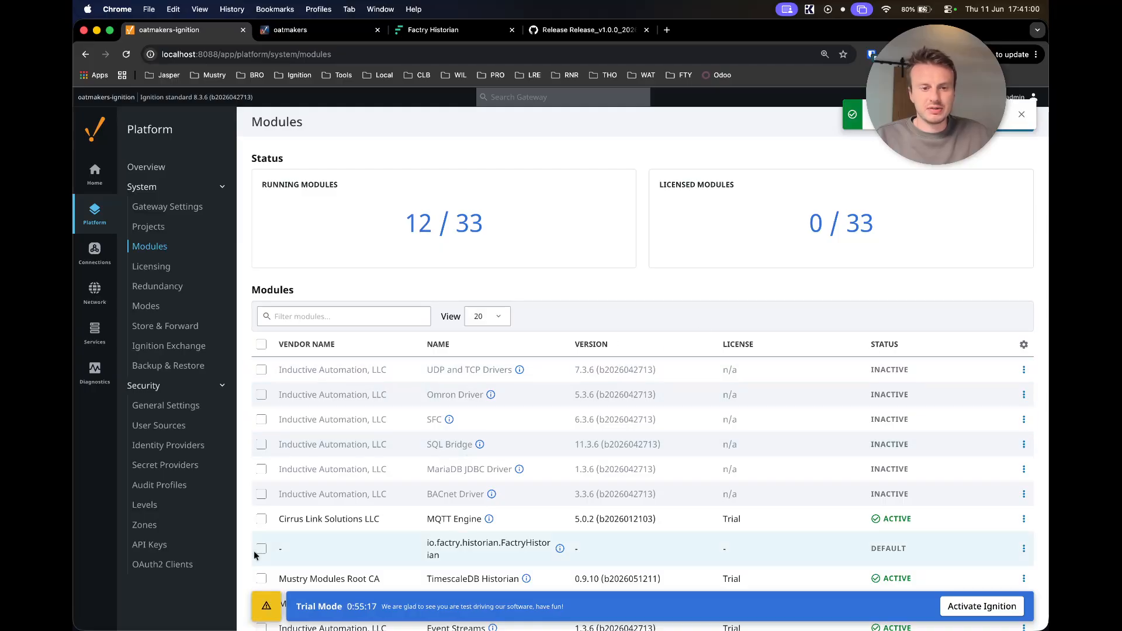
# - Request a gateway restart from the pending-restart notice and acknowledge the risks
pyautogui.click(273, 610)
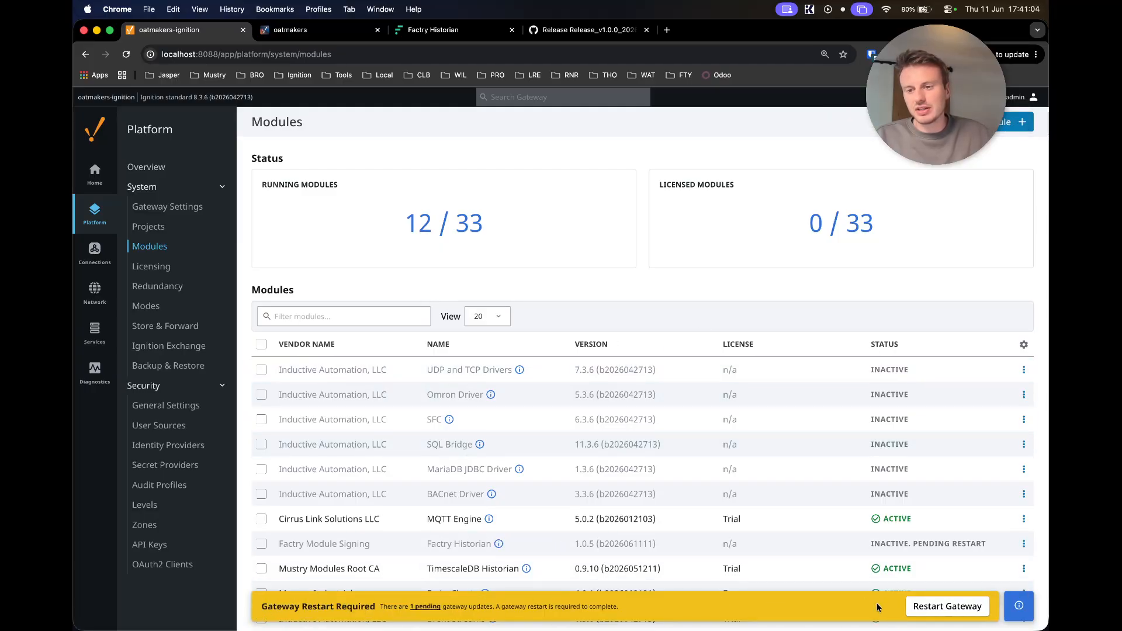
pyautogui.click(933, 611)
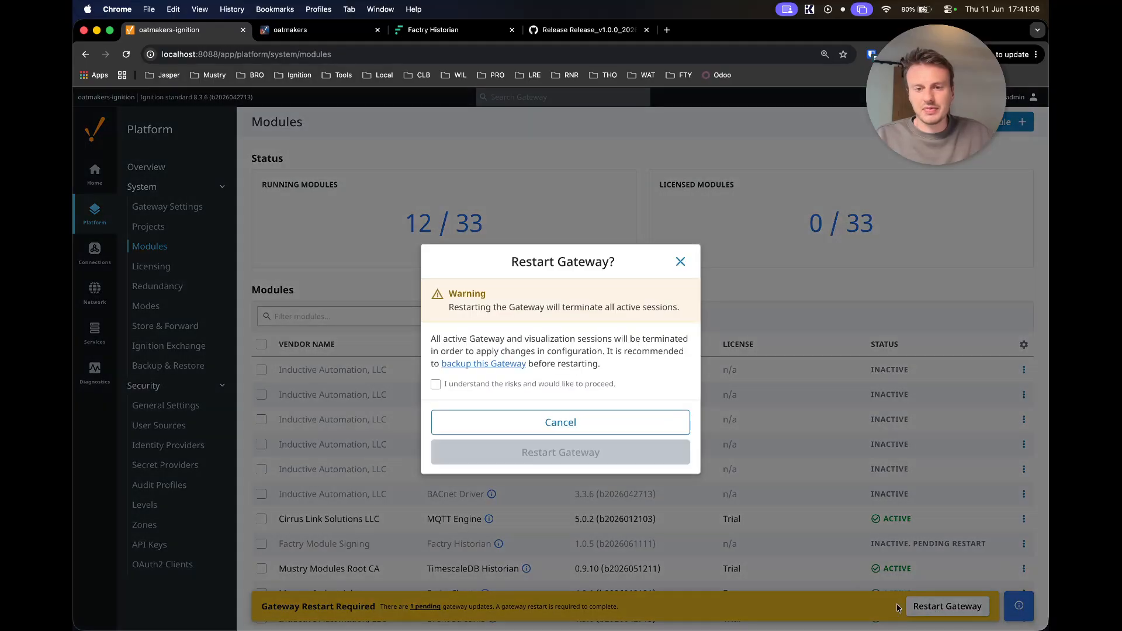
pyautogui.click(436, 384)
# - Restart the gateway, then load the address without /gateway-waiting and open the login page
pyautogui.click(516, 453)
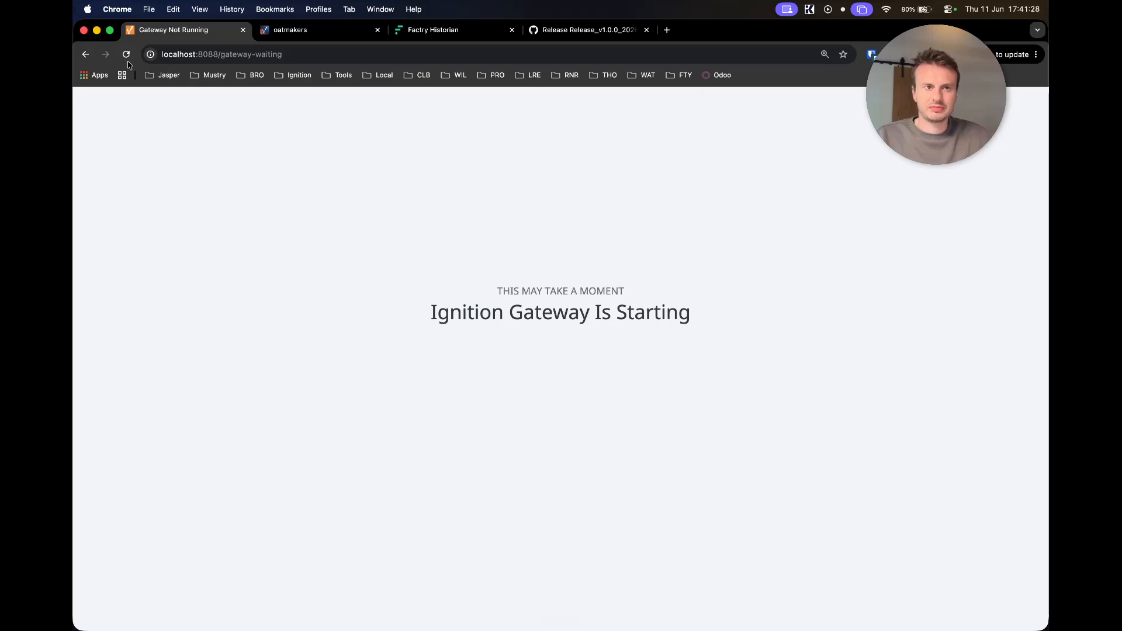
pyautogui.click(286, 54)
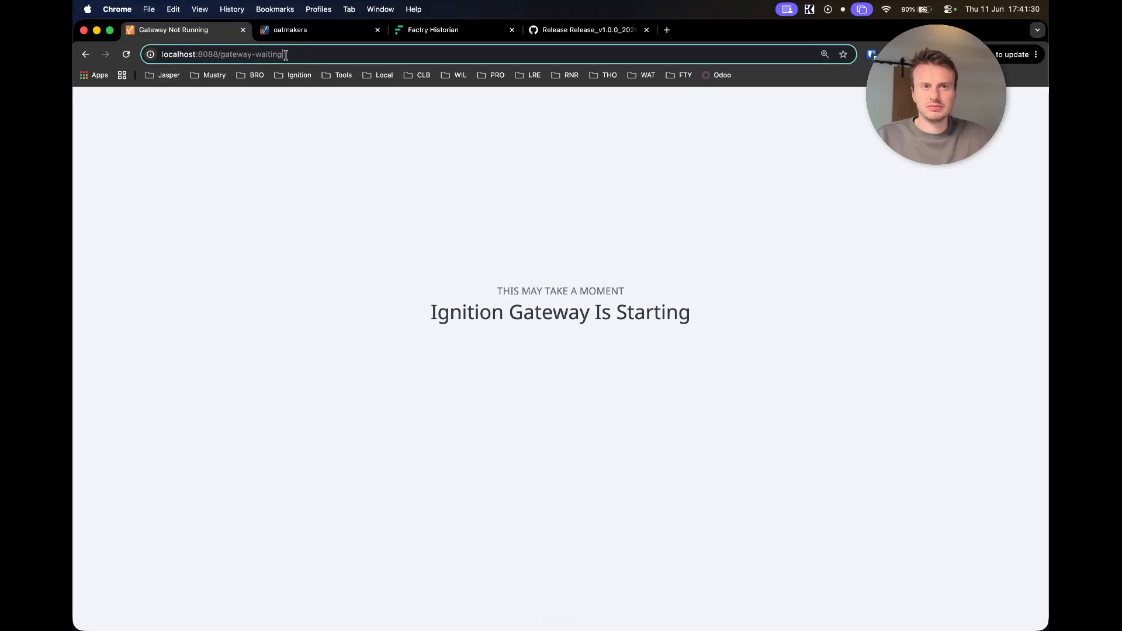
pyautogui.moveTo(286, 55); pyautogui.dragTo(219, 53)
pyautogui.press('BackSpace')
pyautogui.press('Return')
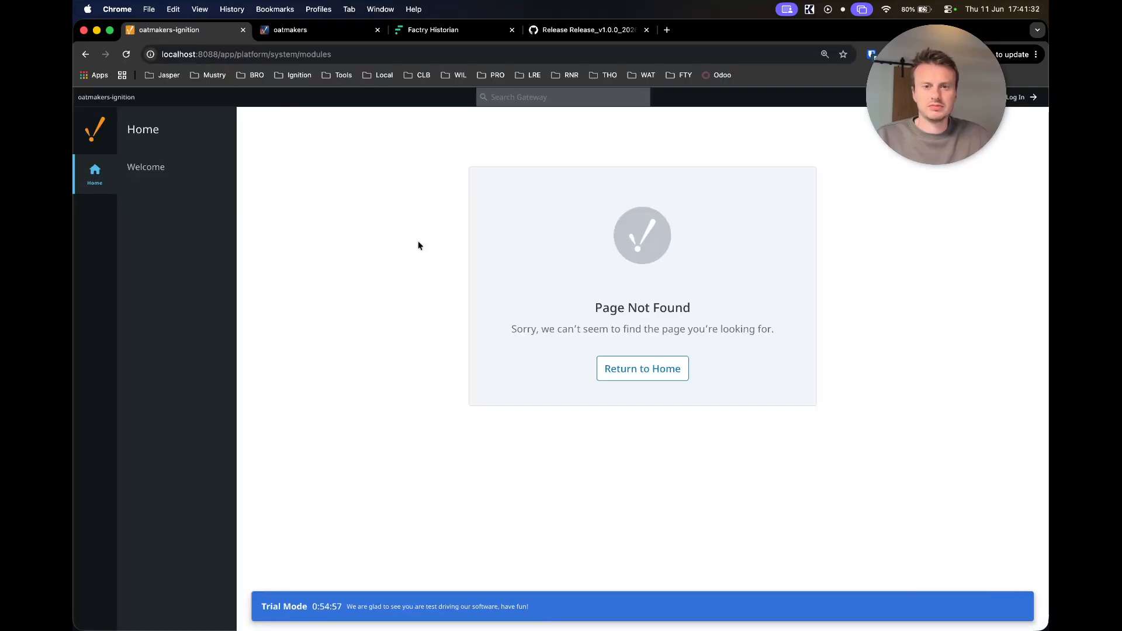
pyautogui.click(1017, 97)
# - Log back in as admin and filter the Modules list to 'factry'
pyautogui.write('admin')
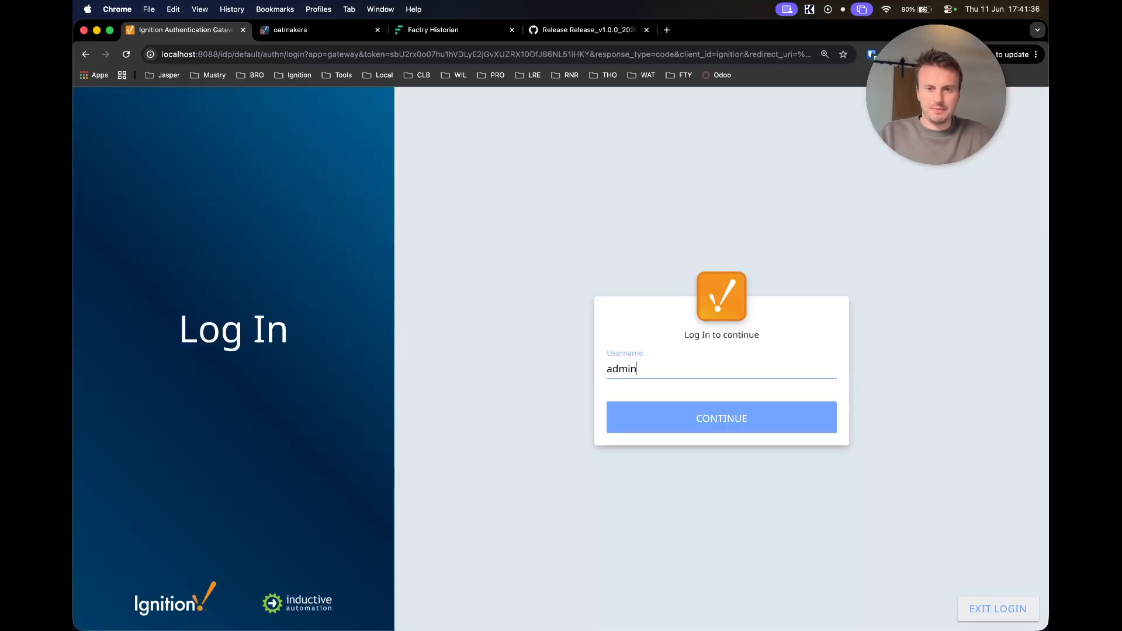
pyautogui.press('Return')
pyautogui.write('password')
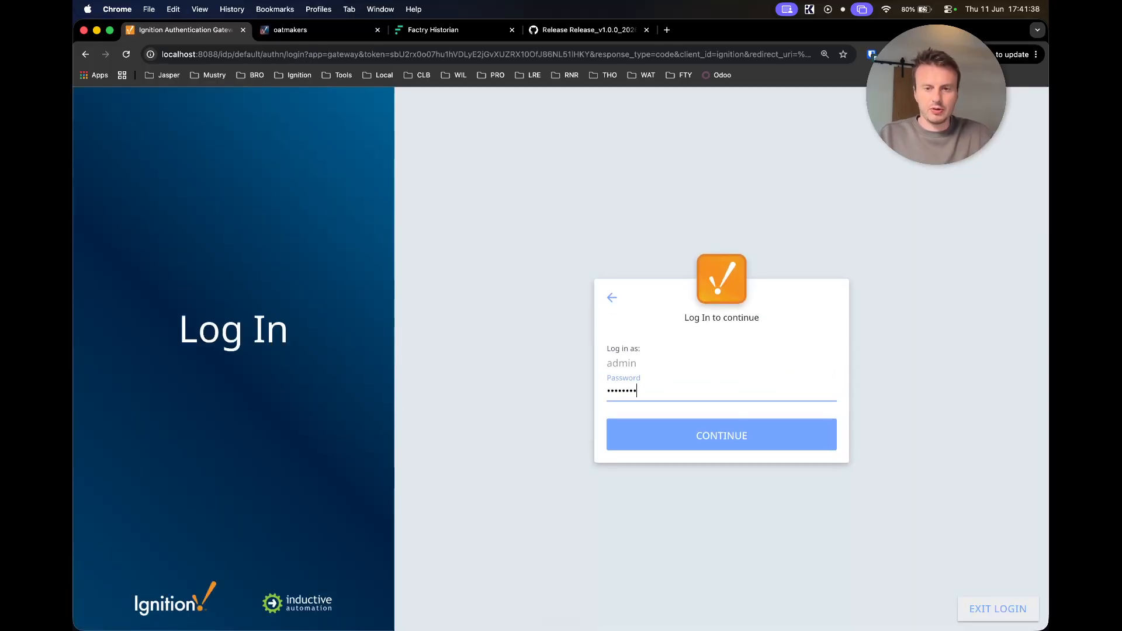
pyautogui.press('Return')
pyautogui.click(345, 317)
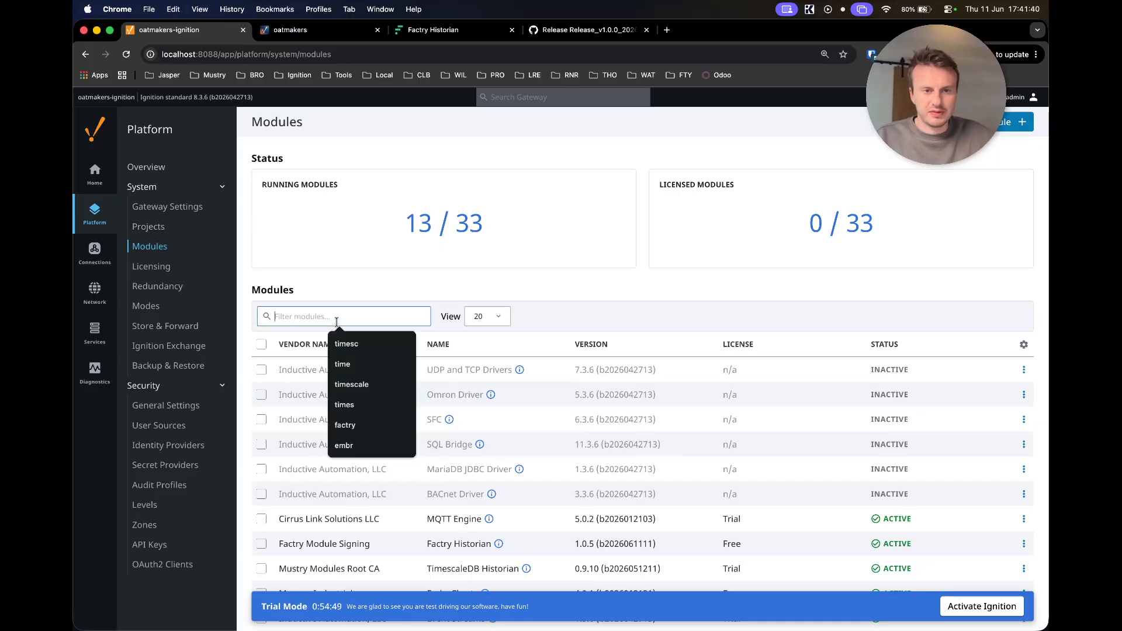
pyautogui.write('factry')
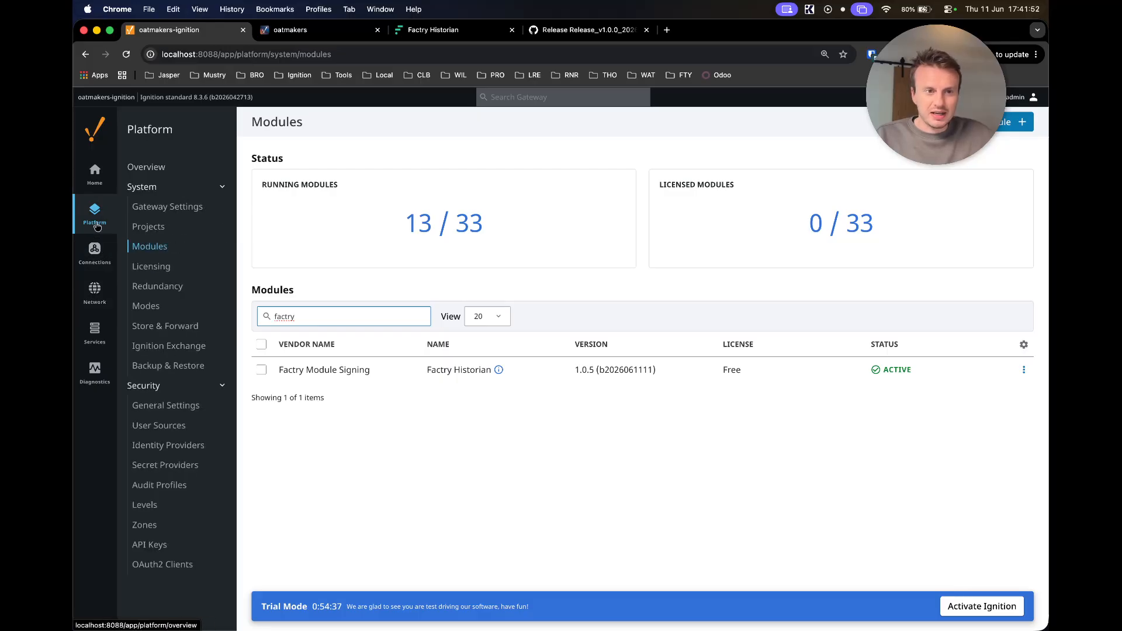
# - Under Services > Historians, create a new historian of type Factry Historian
pyautogui.moveTo(97, 341)
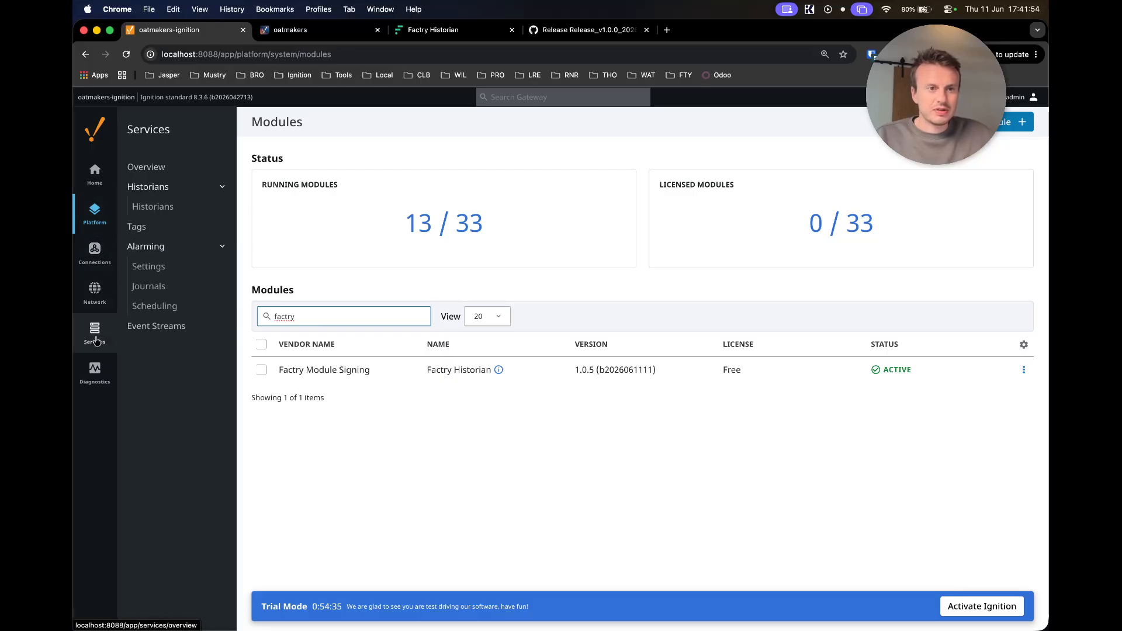
pyautogui.click(150, 207)
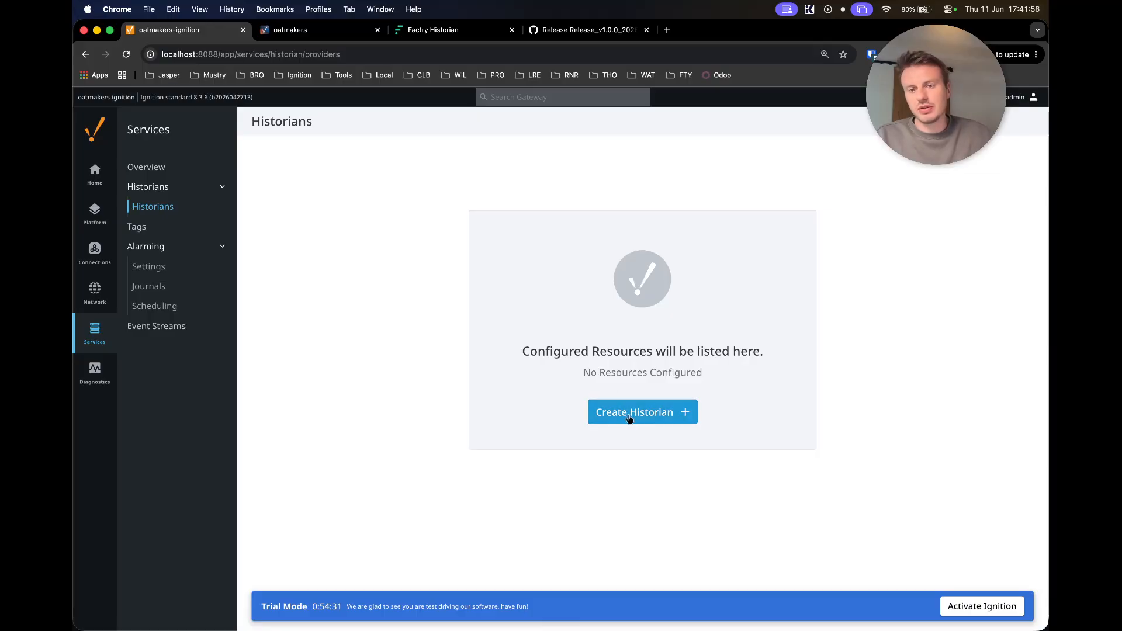
pyautogui.click(629, 418)
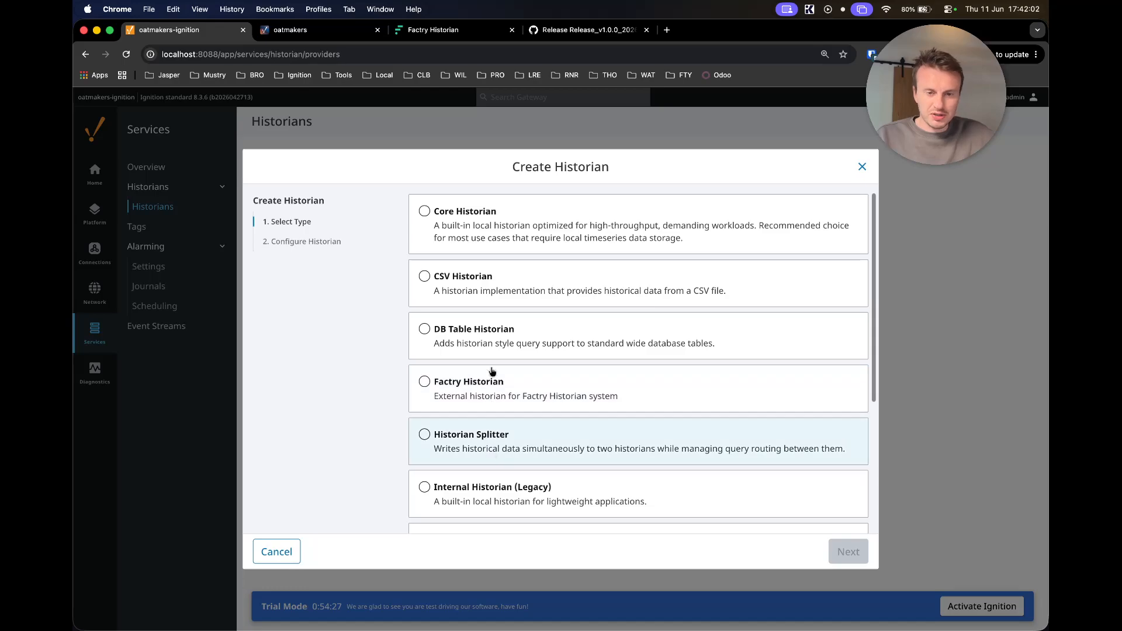
pyautogui.scroll(-4, 467, 439)
pyautogui.scroll(2, 470, 453)
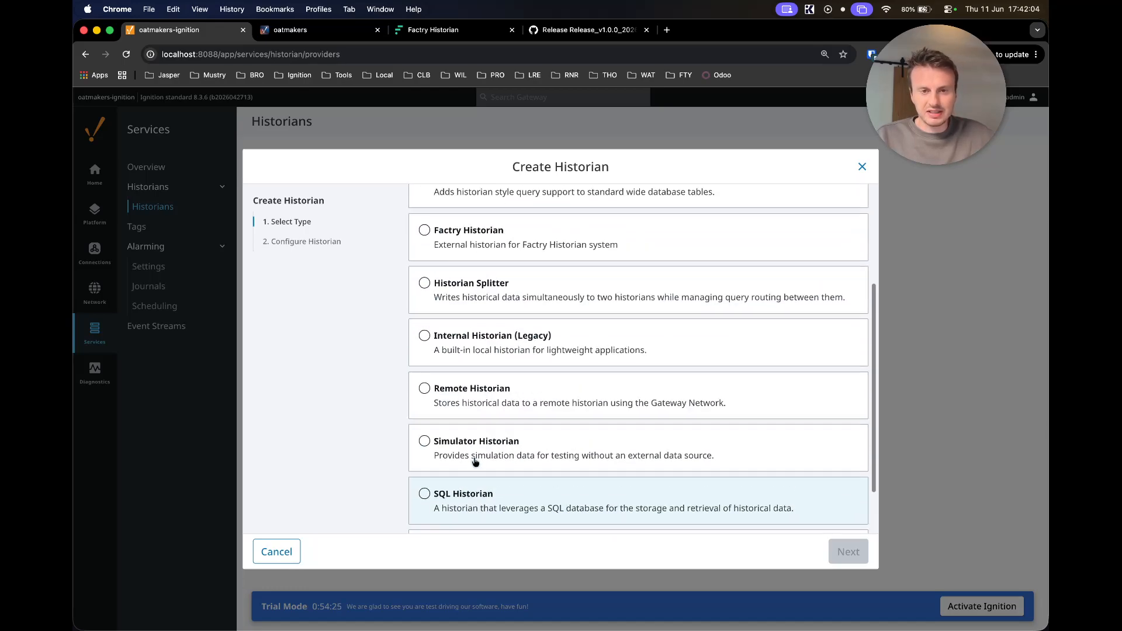
pyautogui.scroll(1, 467, 445)
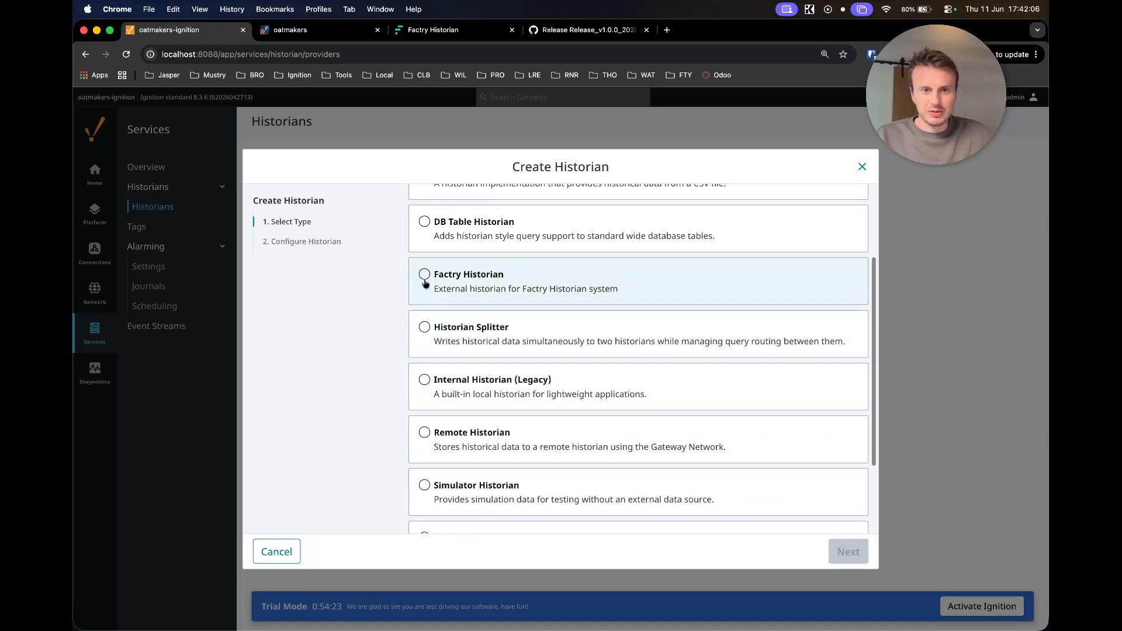
pyautogui.click(424, 275)
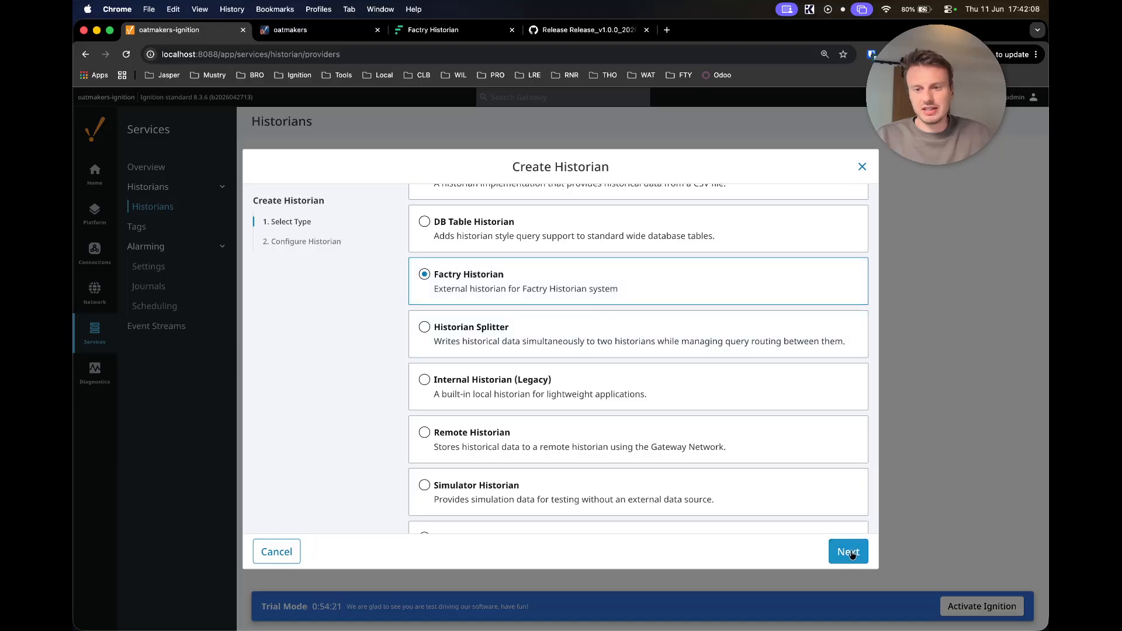
pyautogui.click(847, 551)
pyautogui.click(434, 277)
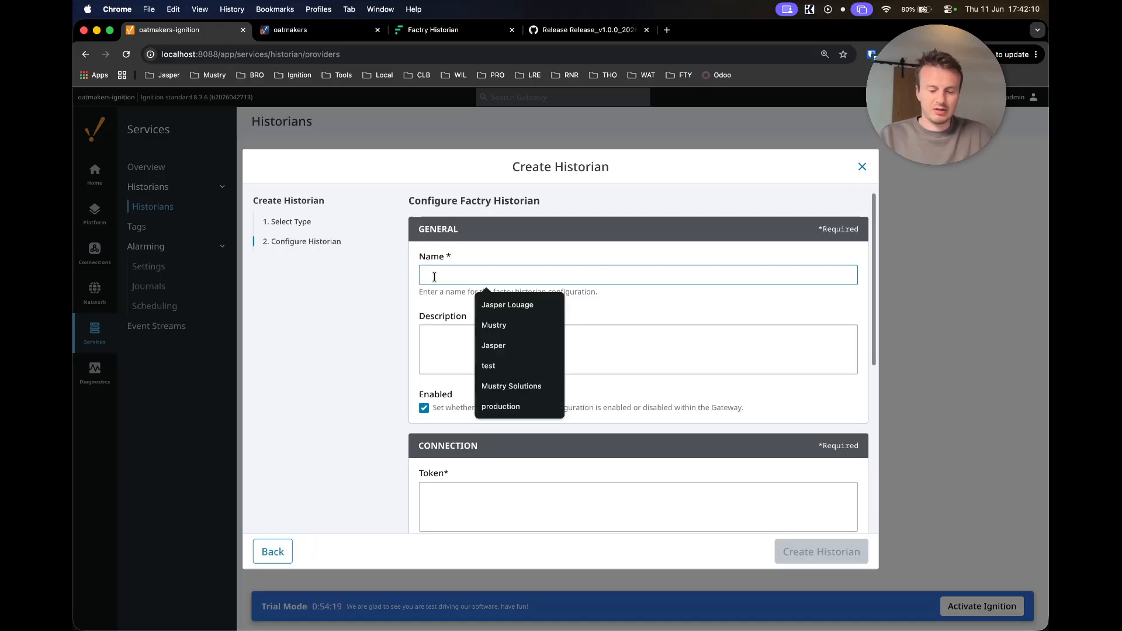
# - Name the historian 'Factry', enable Use TLS and Skip TLS Verification, then fetch a collector token
pyautogui.write('Factry')
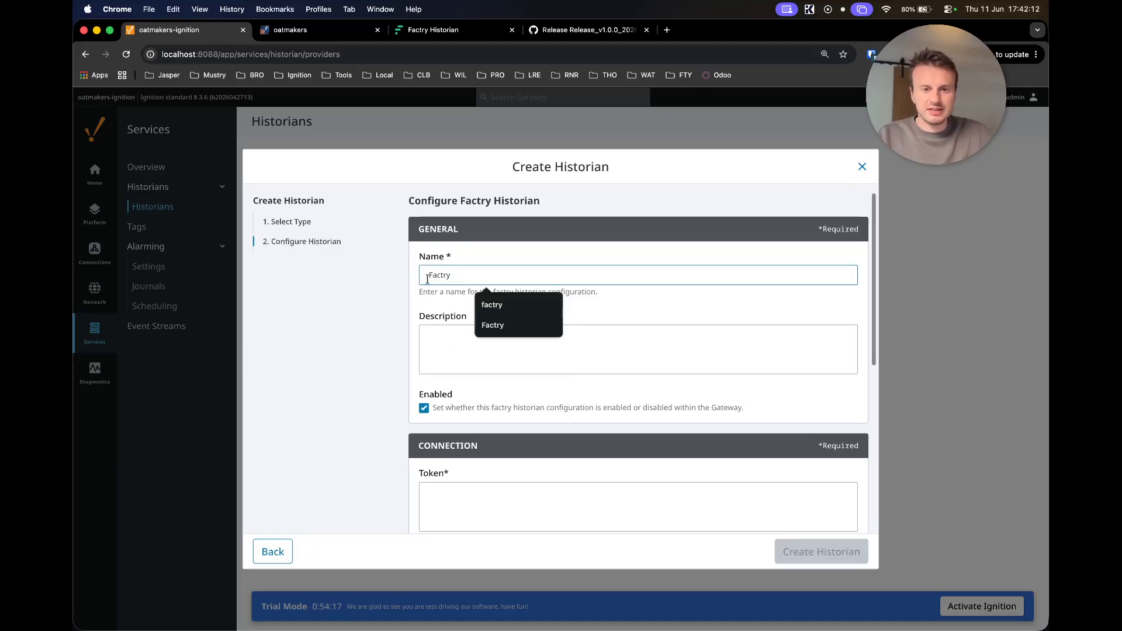
pyautogui.scroll(-5, 444, 340)
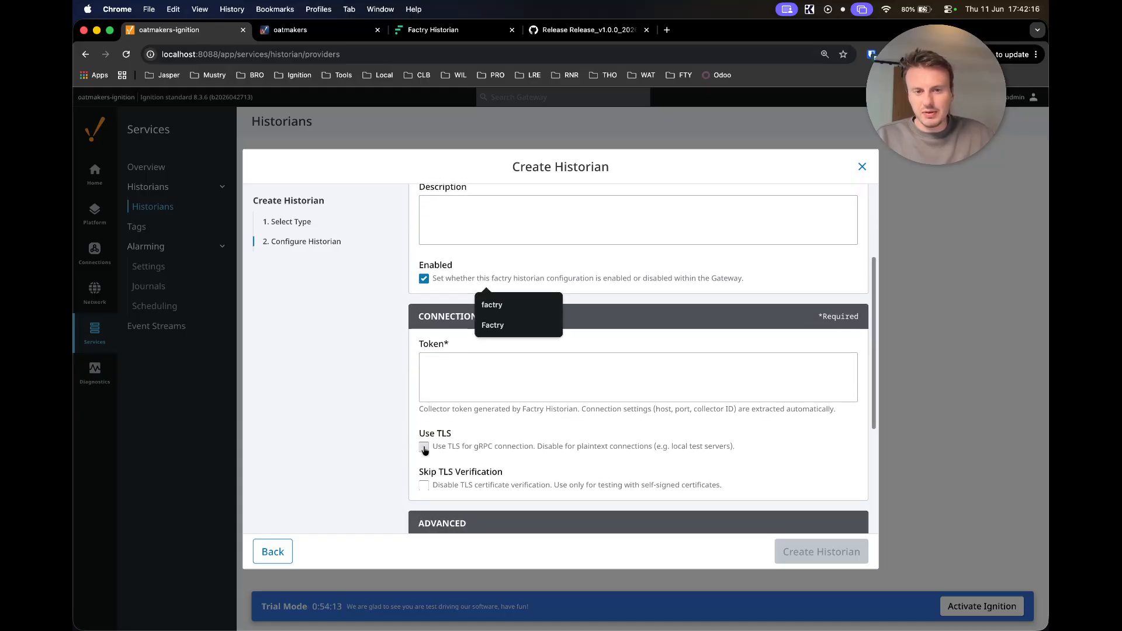
pyautogui.click(424, 448)
pyautogui.click(424, 485)
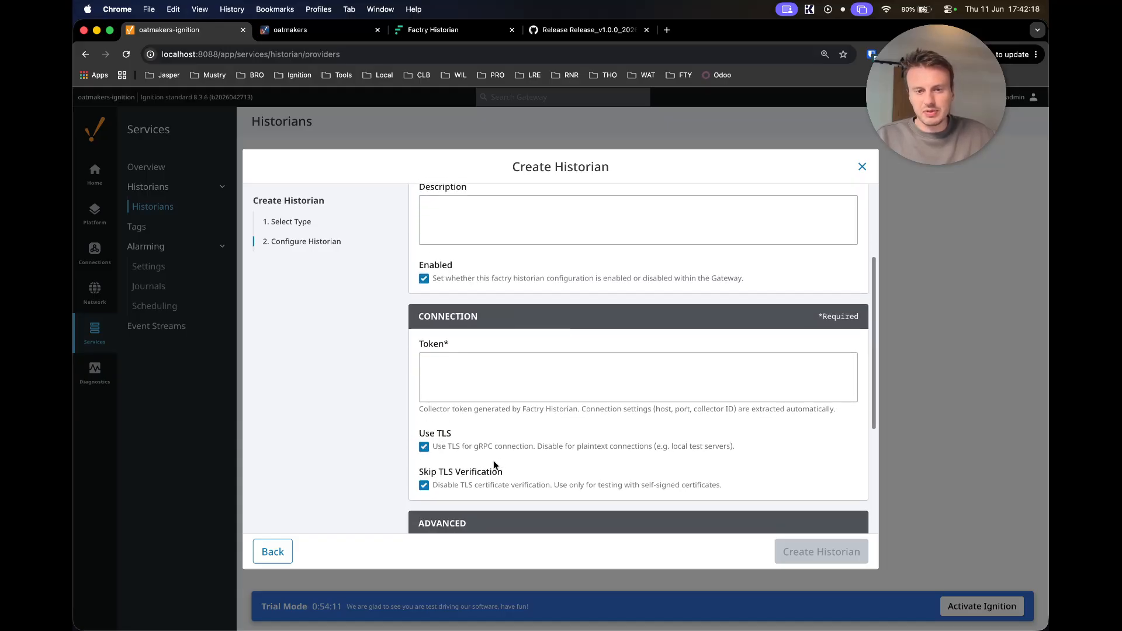
pyautogui.click(477, 372)
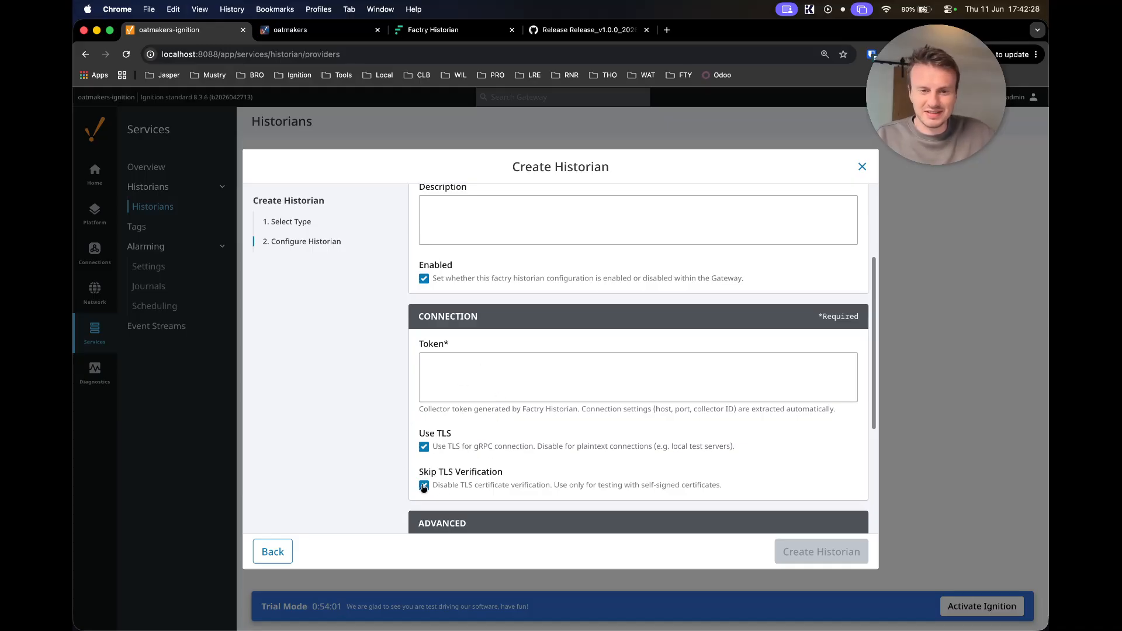
pyautogui.click(477, 368)
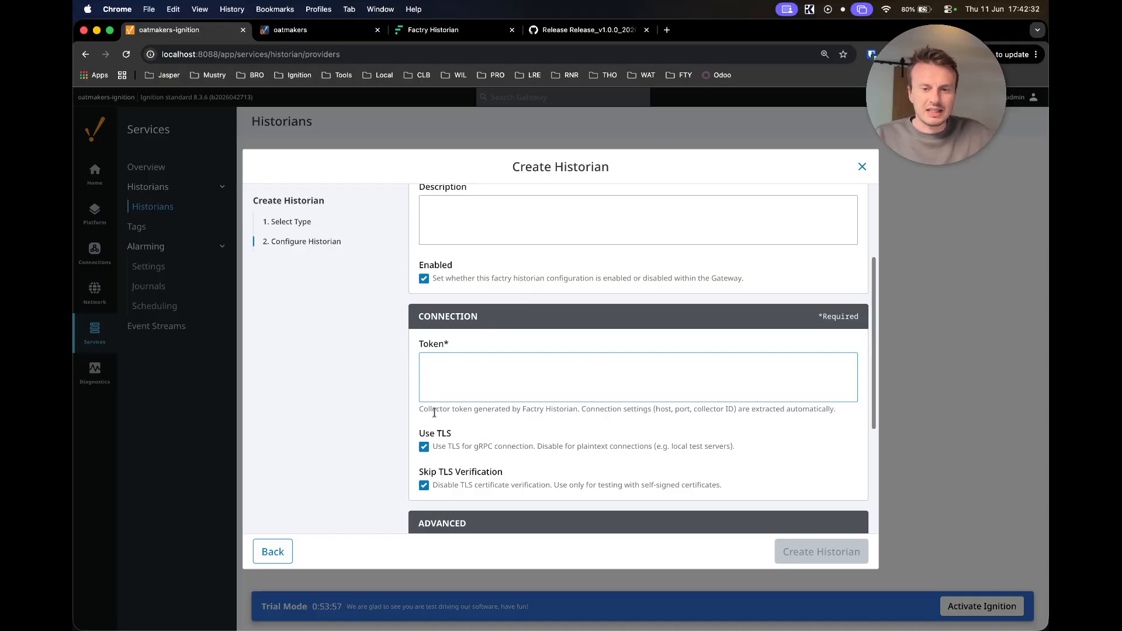
pyautogui.click(425, 32)
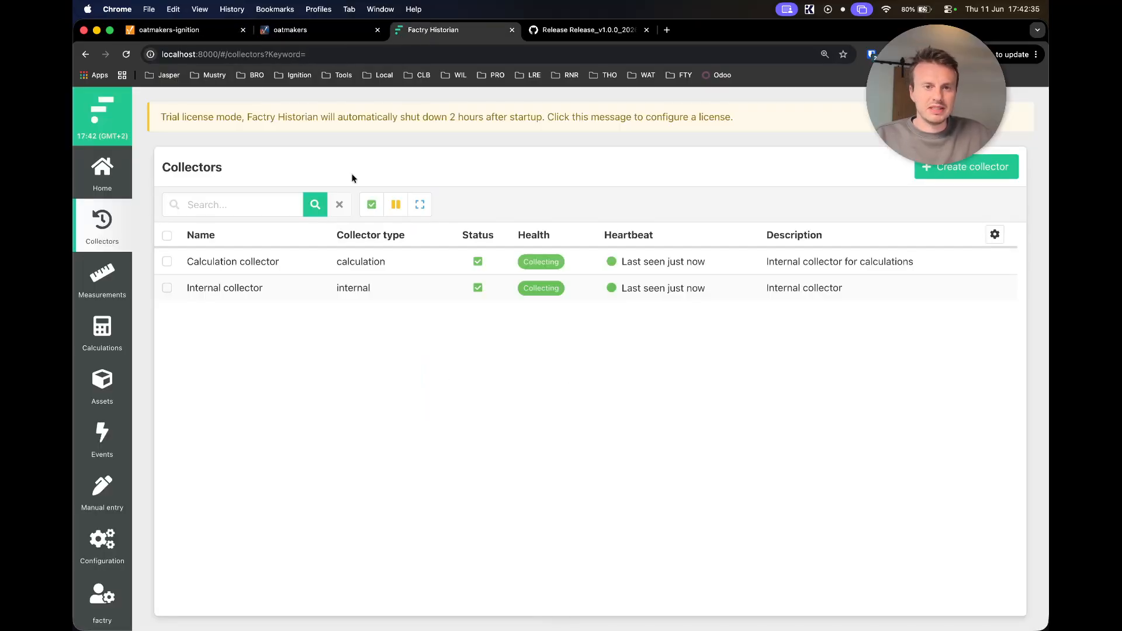
# - Create a new collector named Ignition with influx as its default database
pyautogui.click(938, 169)
pyautogui.click(847, 237)
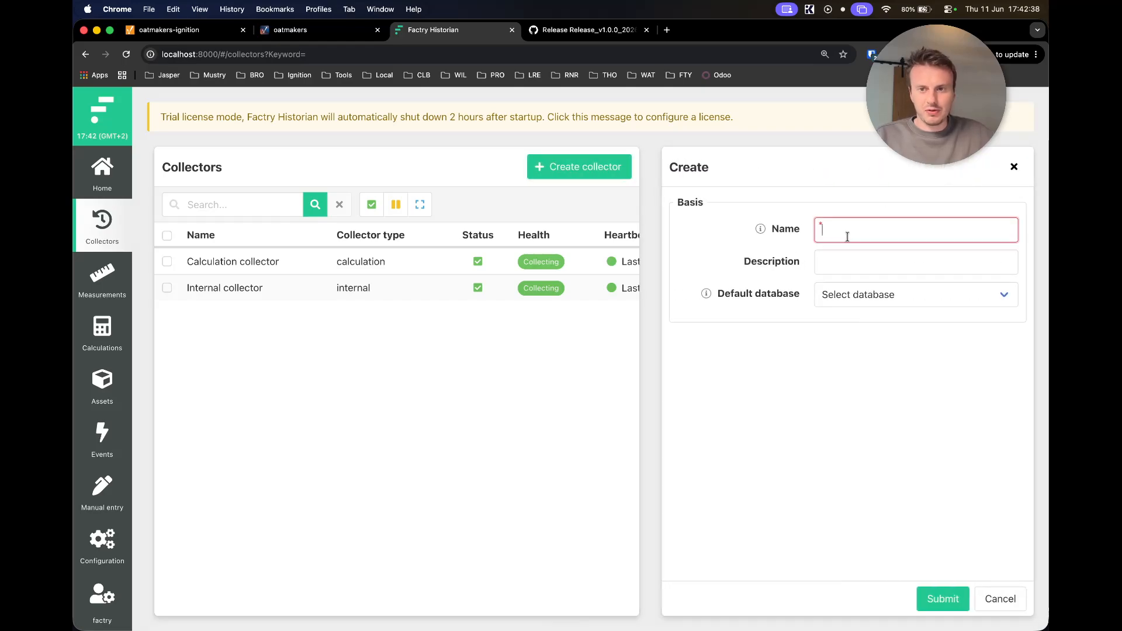
pyautogui.write('Ignitio')
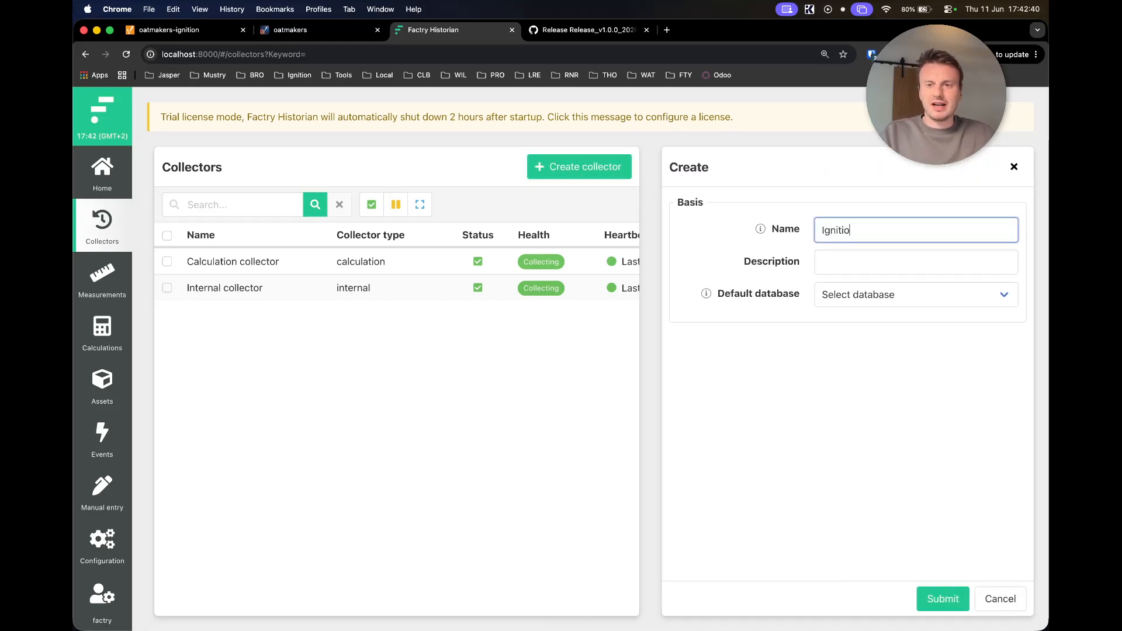
pyautogui.write('n')
pyautogui.click(838, 304)
pyautogui.click(876, 371)
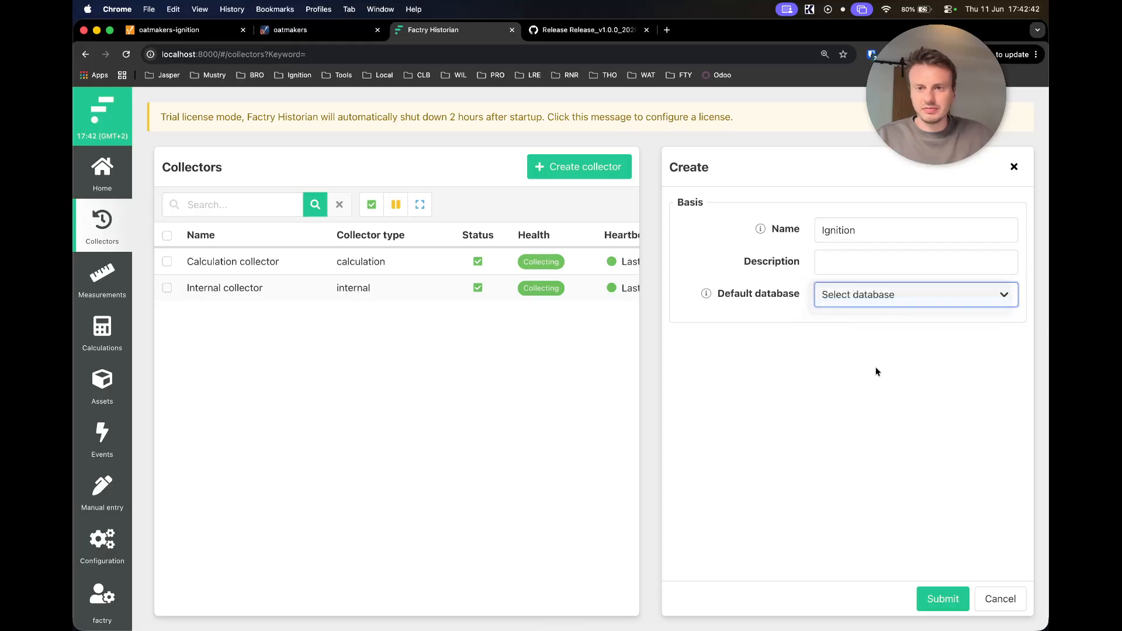
pyautogui.click(879, 393)
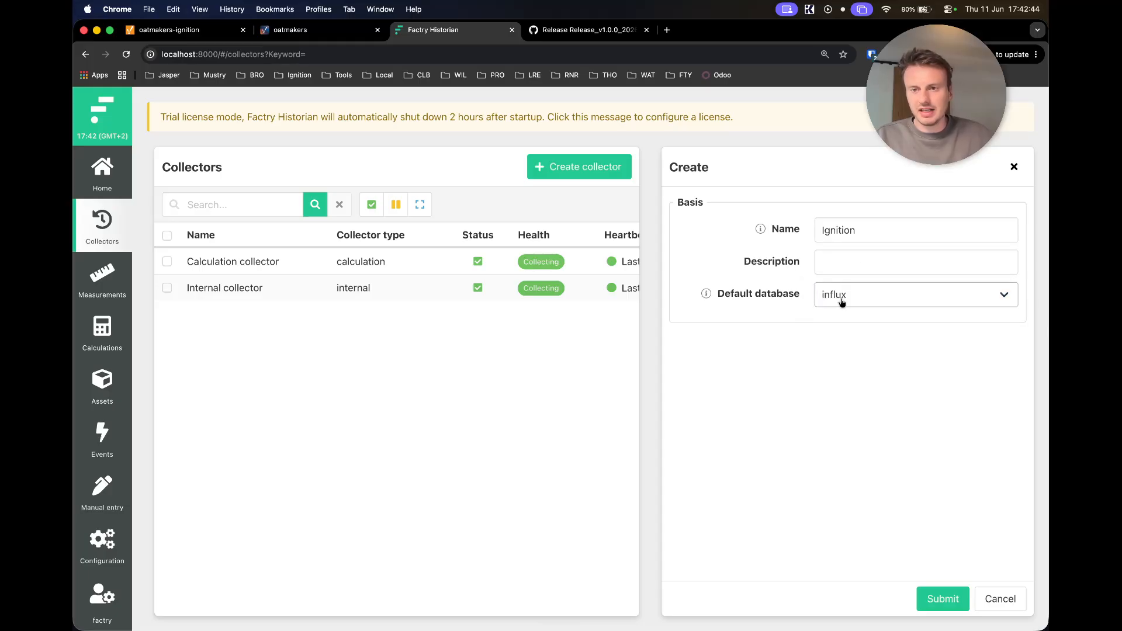
pyautogui.click(934, 606)
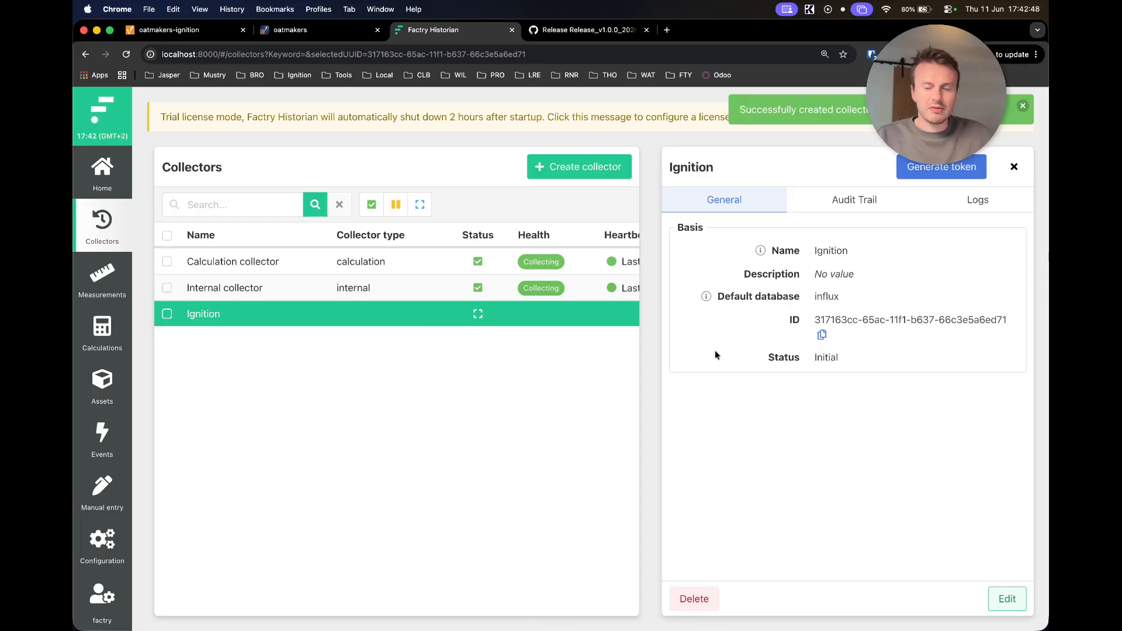
# - Generate the Ignition collector's token and copy it to the clipboard
pyautogui.click(919, 170)
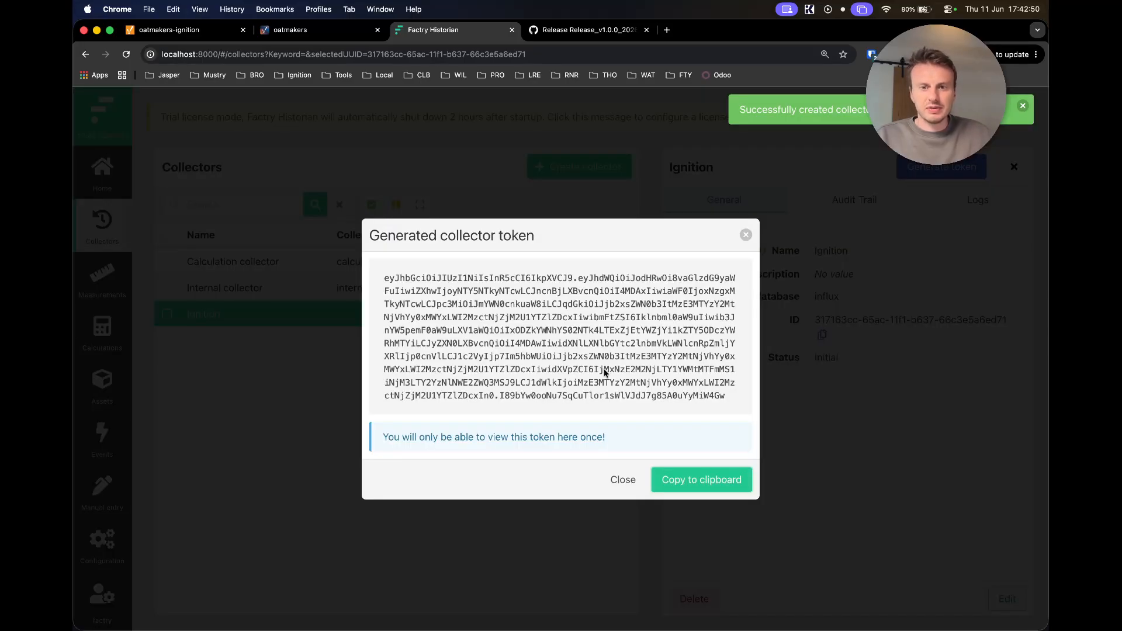
pyautogui.click(678, 481)
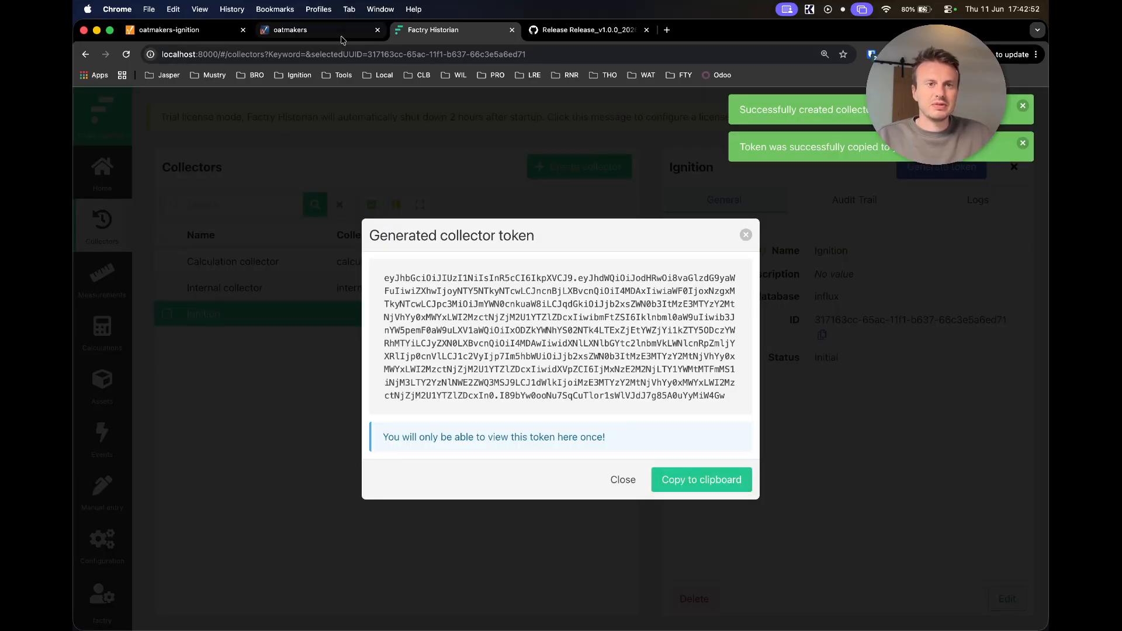
pyautogui.click(165, 32)
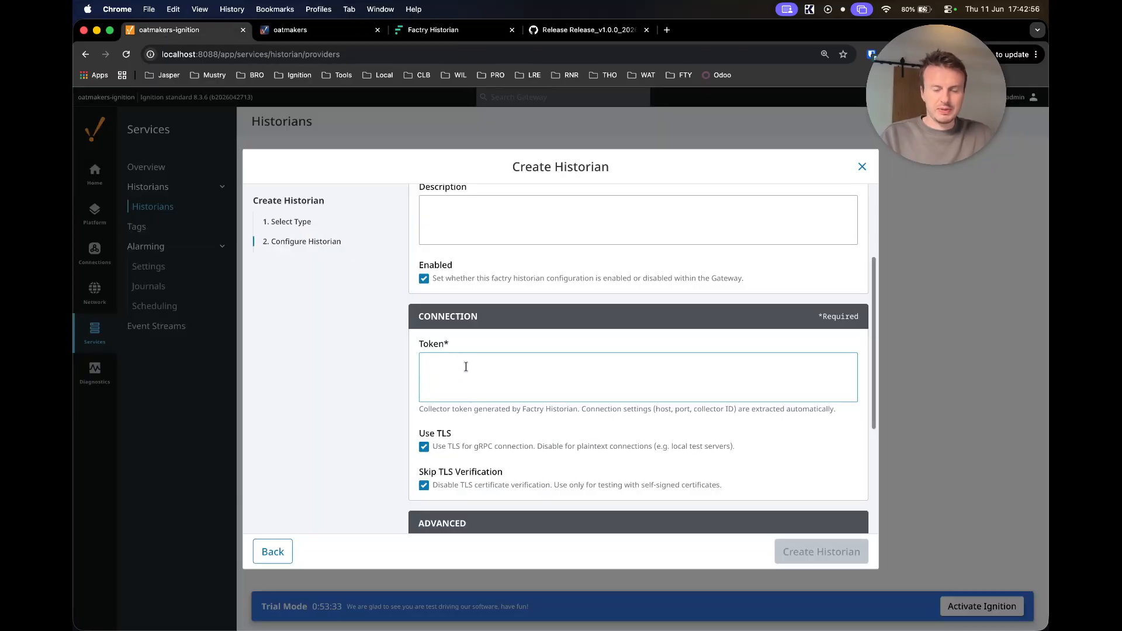
# - Paste the collector token into the form and create the Factry historian
pyautogui.press('super+v')
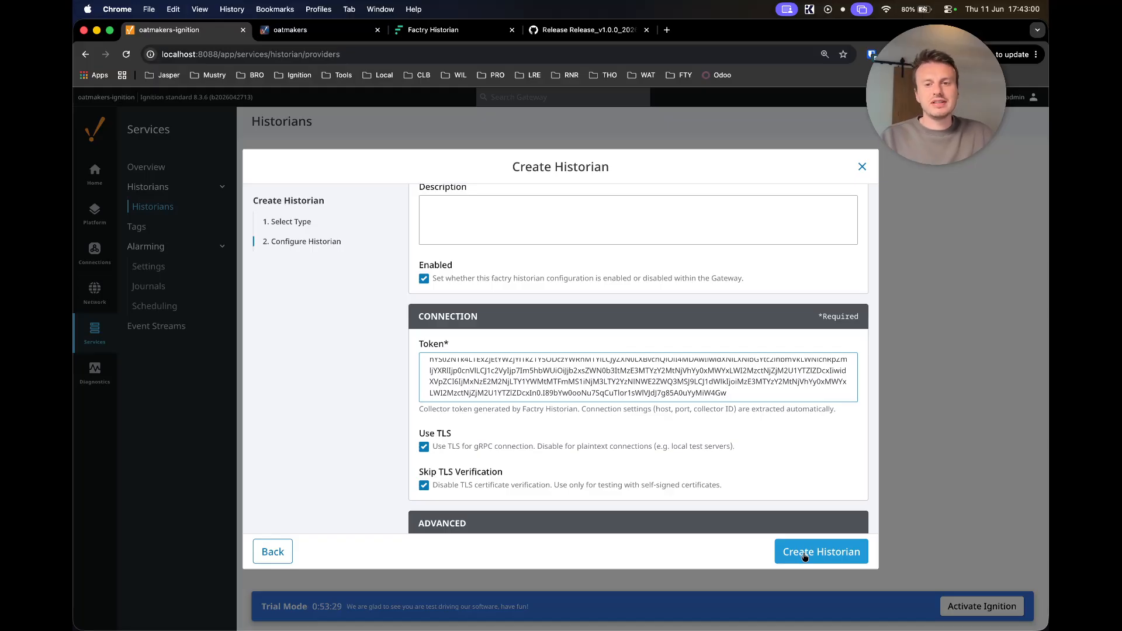
pyautogui.click(804, 553)
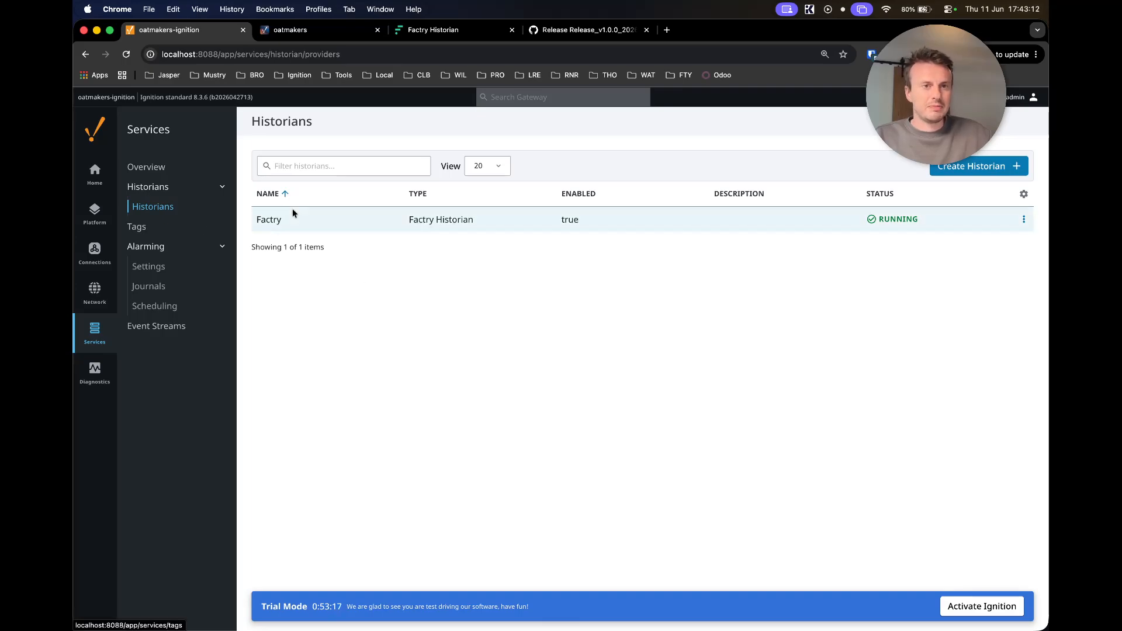
pyautogui.click(412, 32)
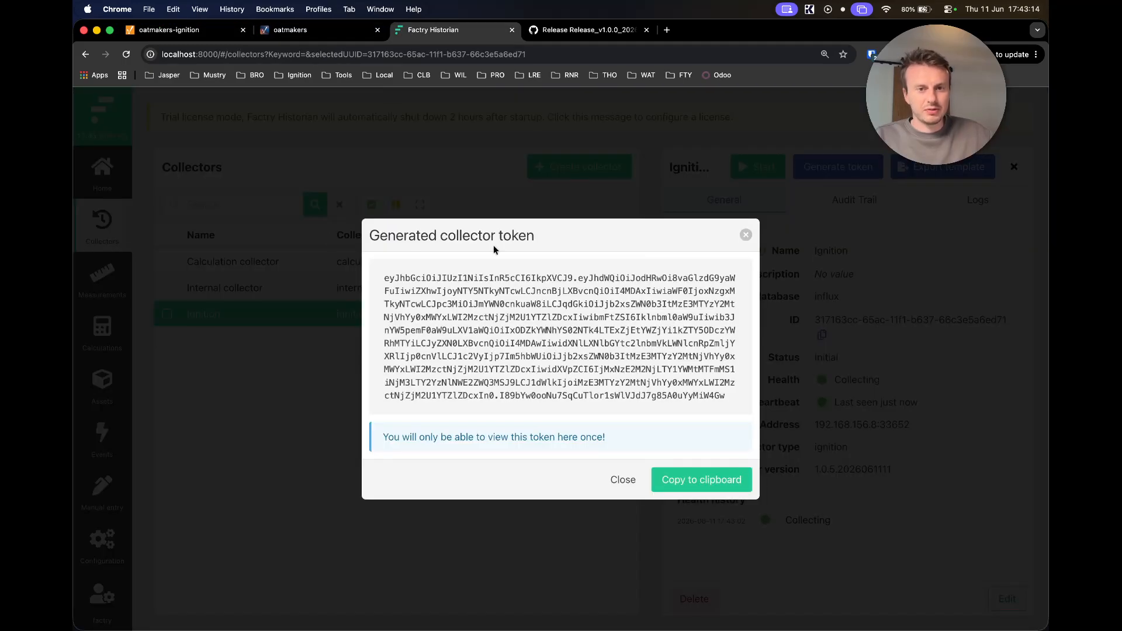
# - Check the Measurements list for default/aa1 and default/bb1 from the Ignition collector
pyautogui.click(745, 235)
pyautogui.click(89, 270)
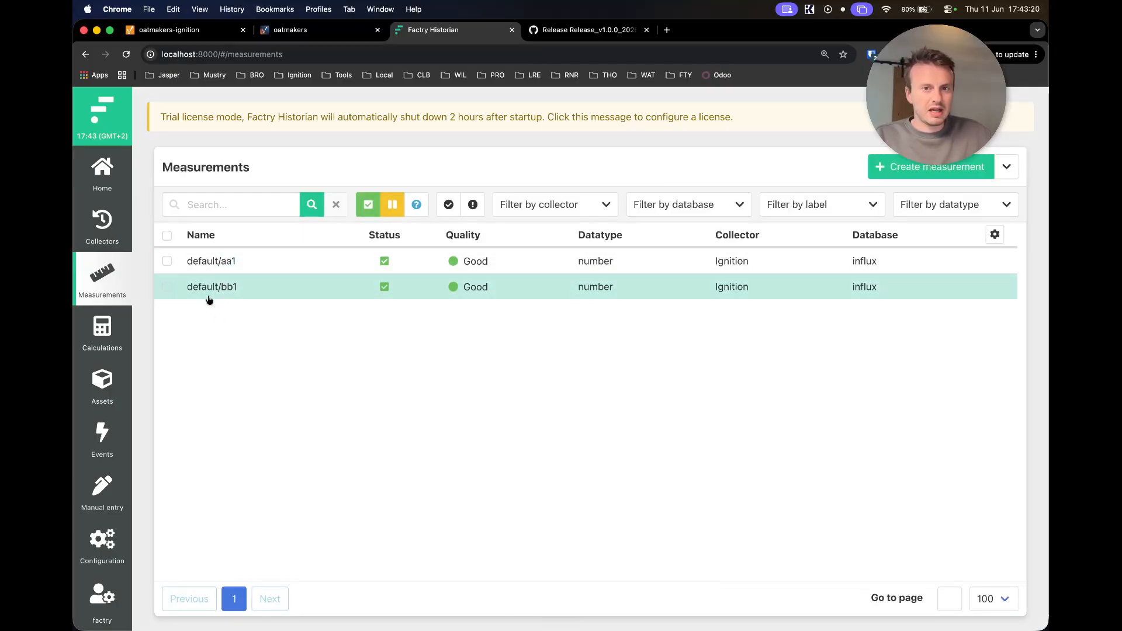
pyautogui.click(240, 286)
pyautogui.click(233, 260)
pyautogui.click(261, 292)
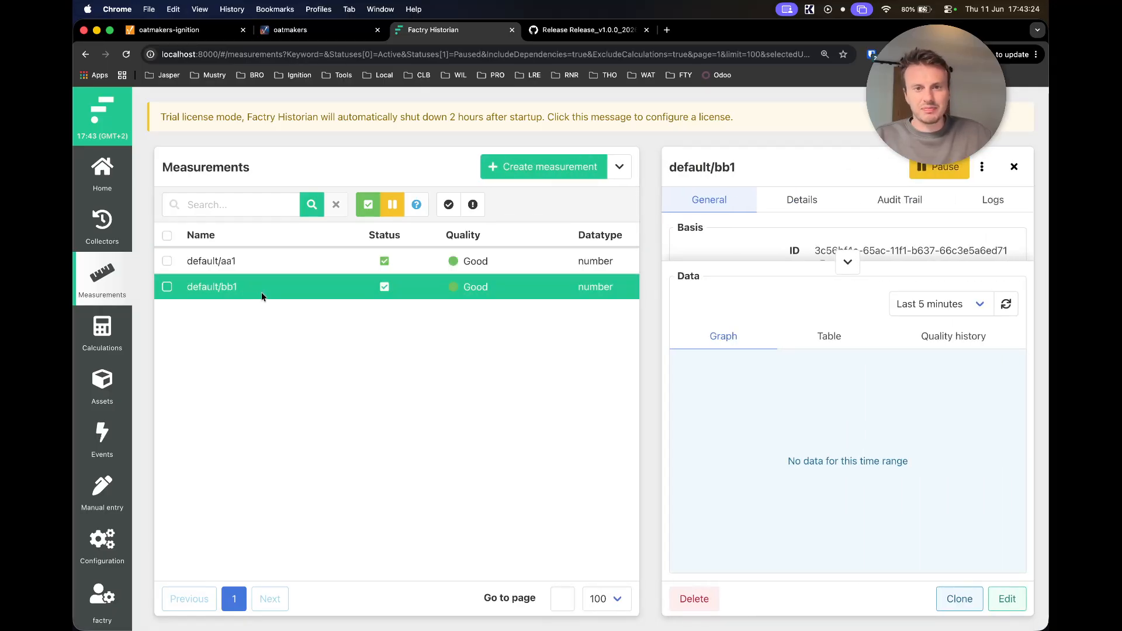
pyautogui.click(1015, 167)
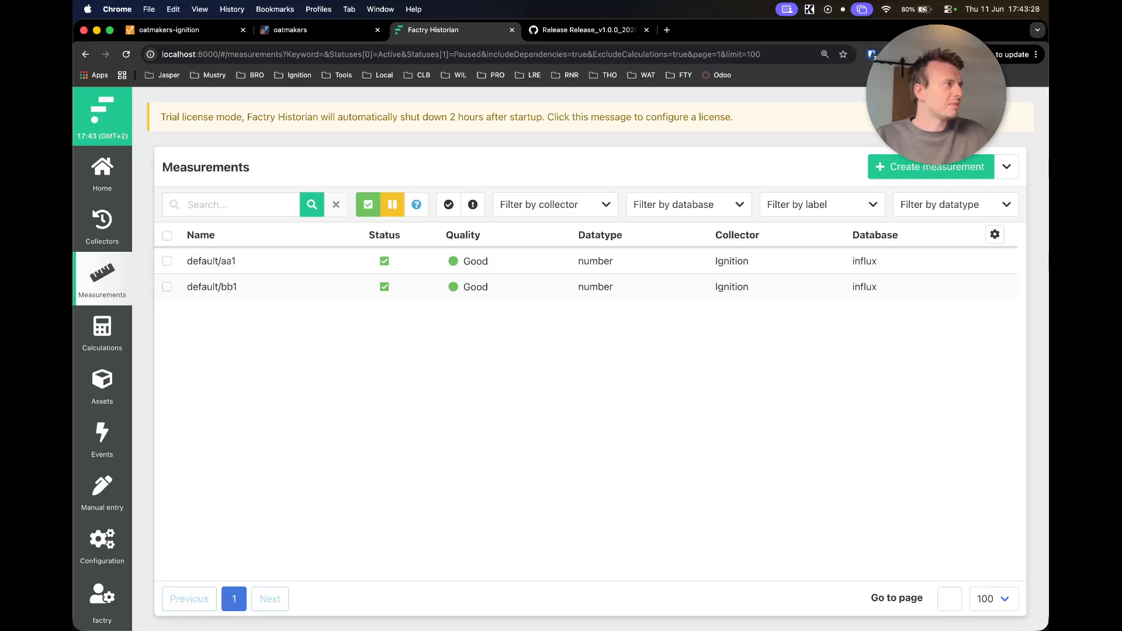
pyautogui.press('super+Tab')
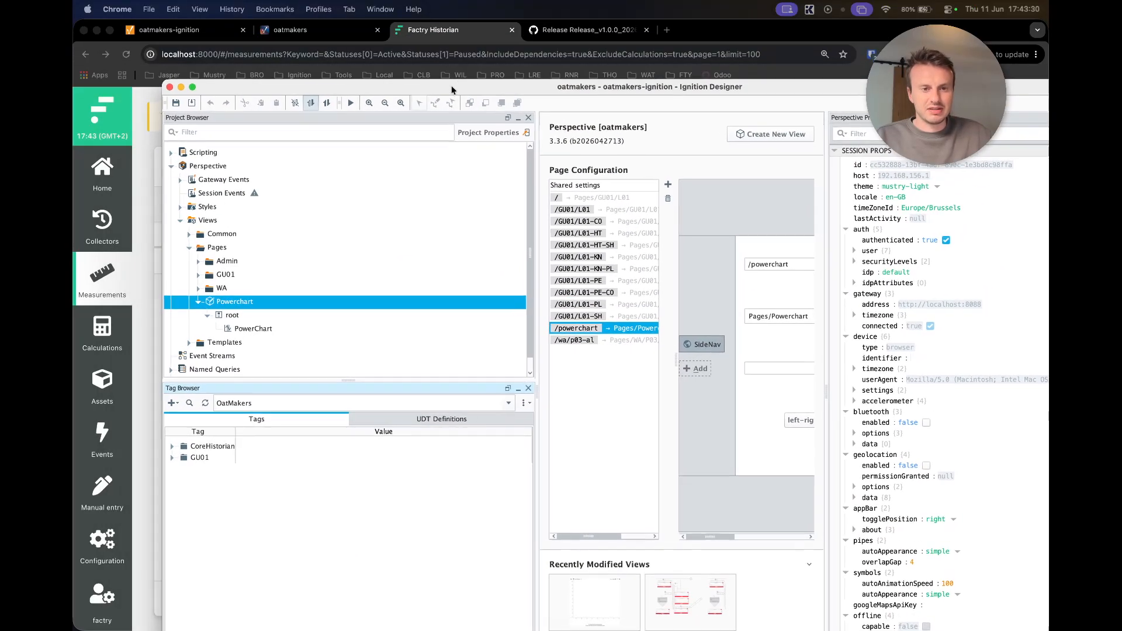
# - Inspect the aa1 tag from the default provider, closing its editor without changes
pyautogui.click(275, 407)
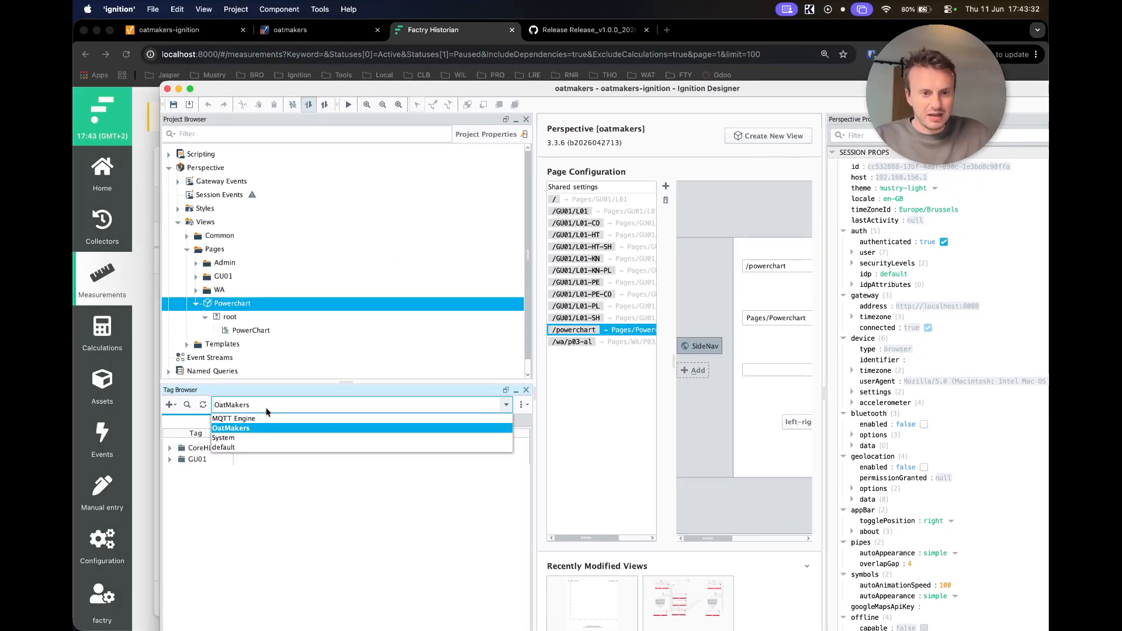
pyautogui.click(246, 447)
pyautogui.click(193, 449)
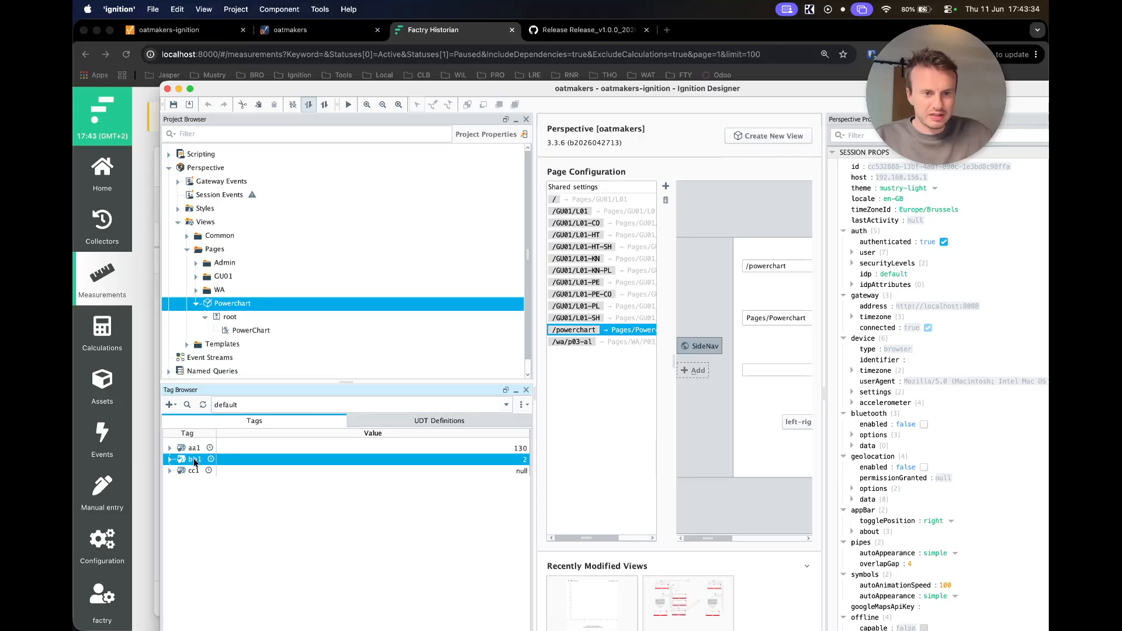
pyautogui.doubleClick(193, 451)
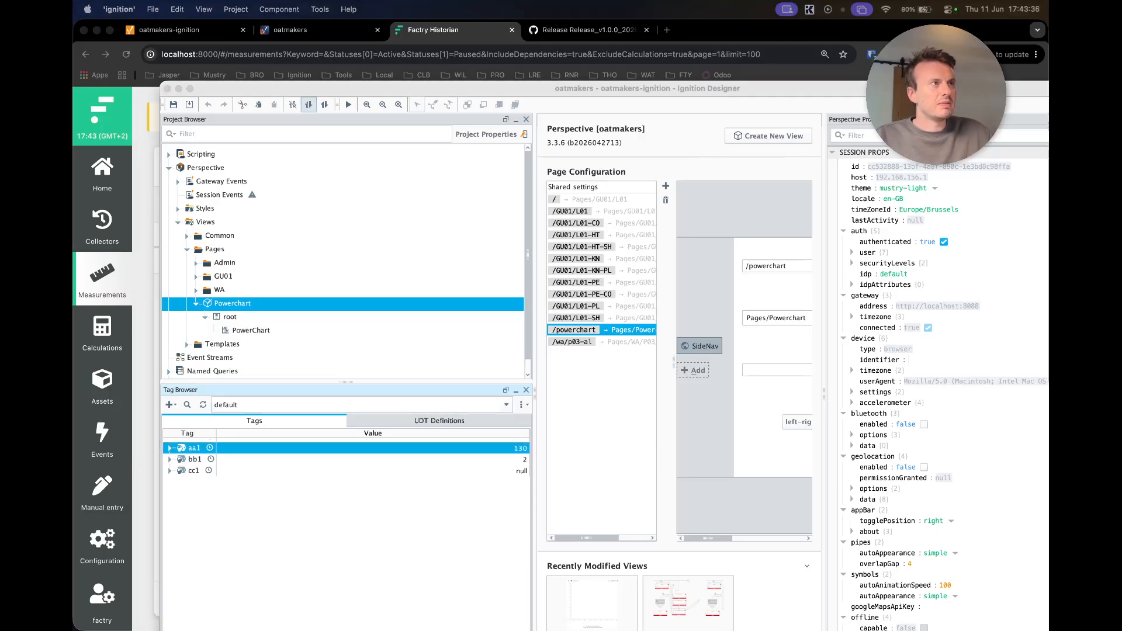
pyautogui.scroll(-5, 629, 380)
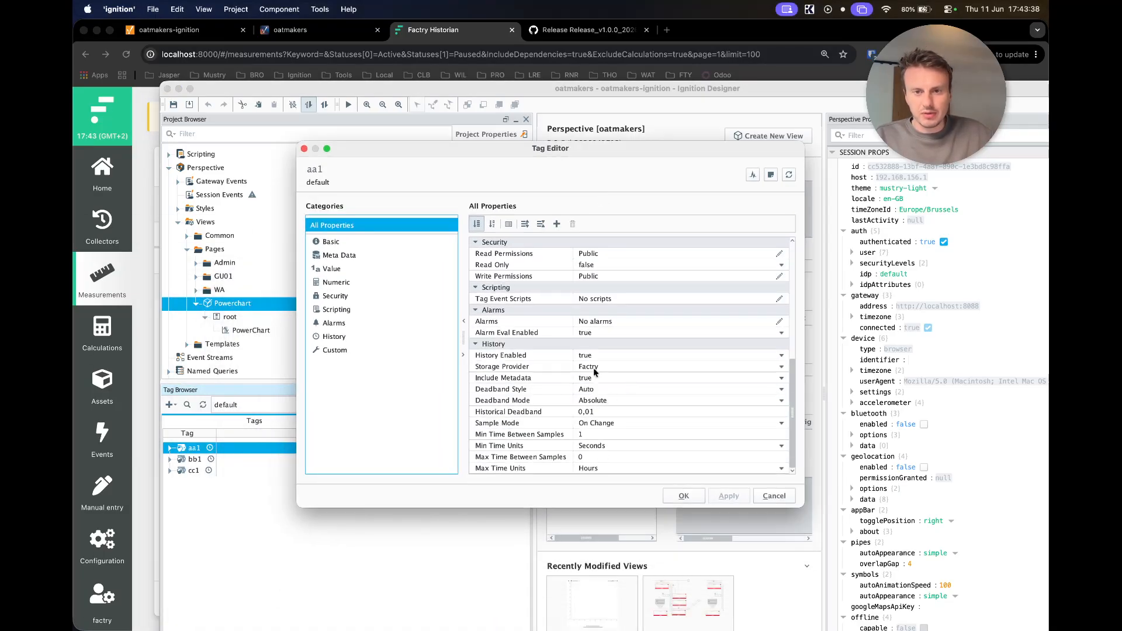
pyautogui.click(773, 496)
# - In the OatMakers provider, expand GU01 > L01 > HT > Heater > Temperature_PV
pyautogui.click(276, 403)
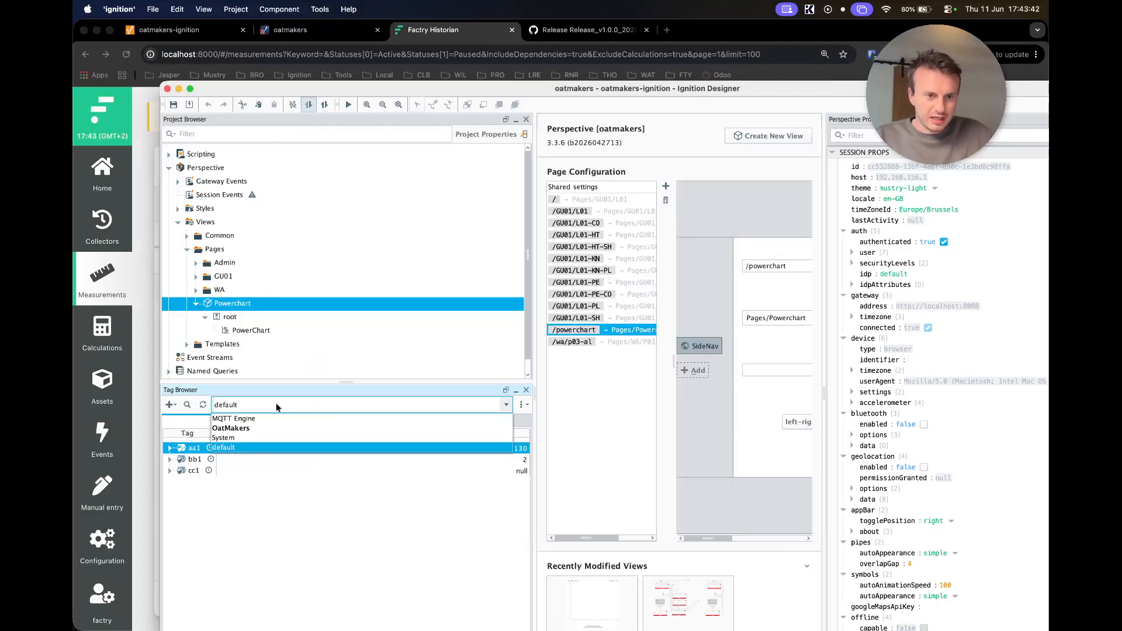
pyautogui.click(274, 427)
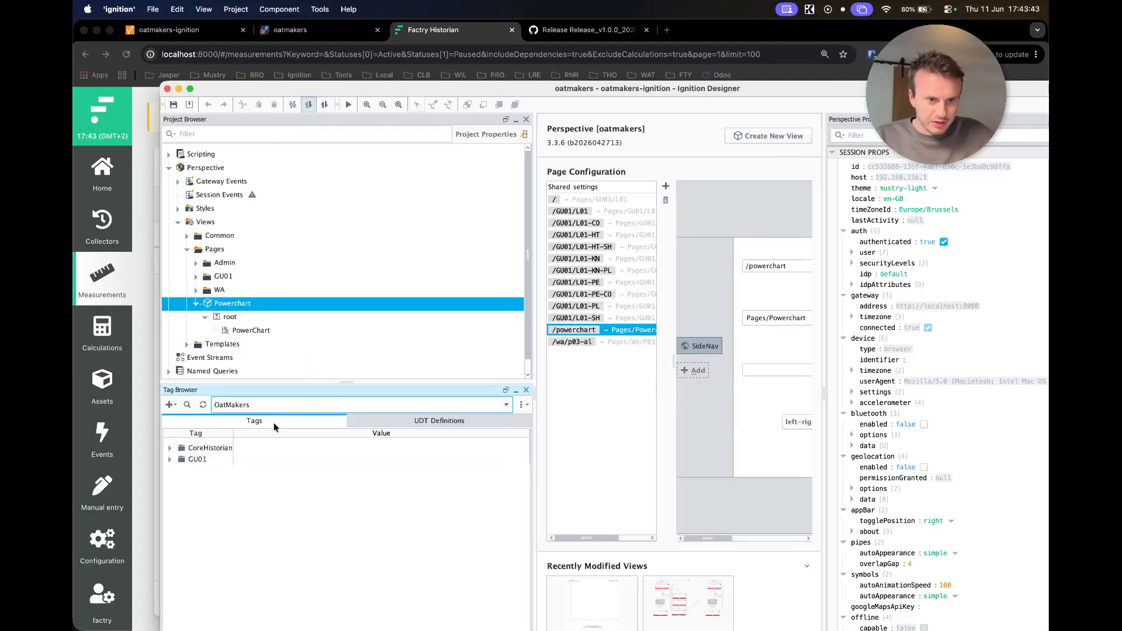
pyautogui.click(169, 459)
pyautogui.click(179, 482)
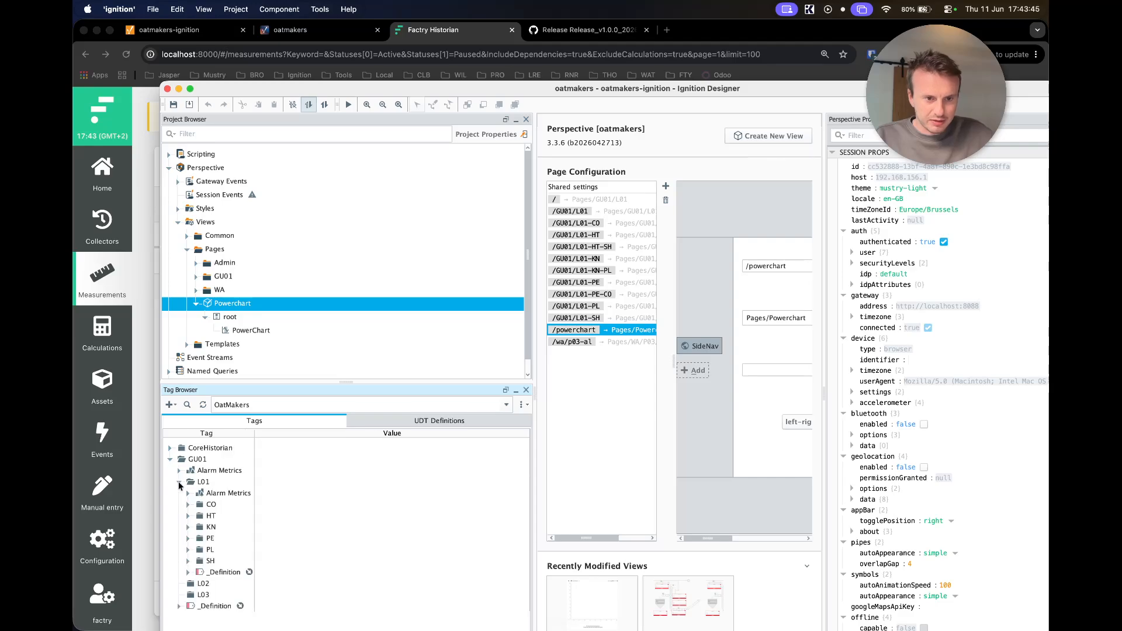
pyautogui.click(187, 516)
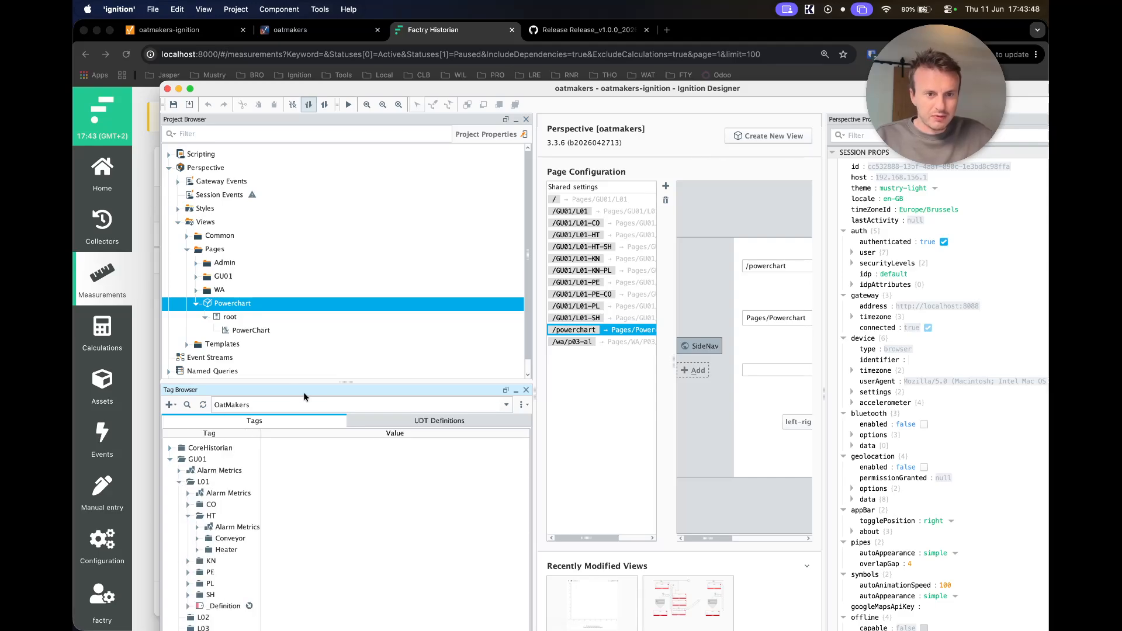
pyautogui.moveTo(437, 88); pyautogui.dragTo(436, 40)
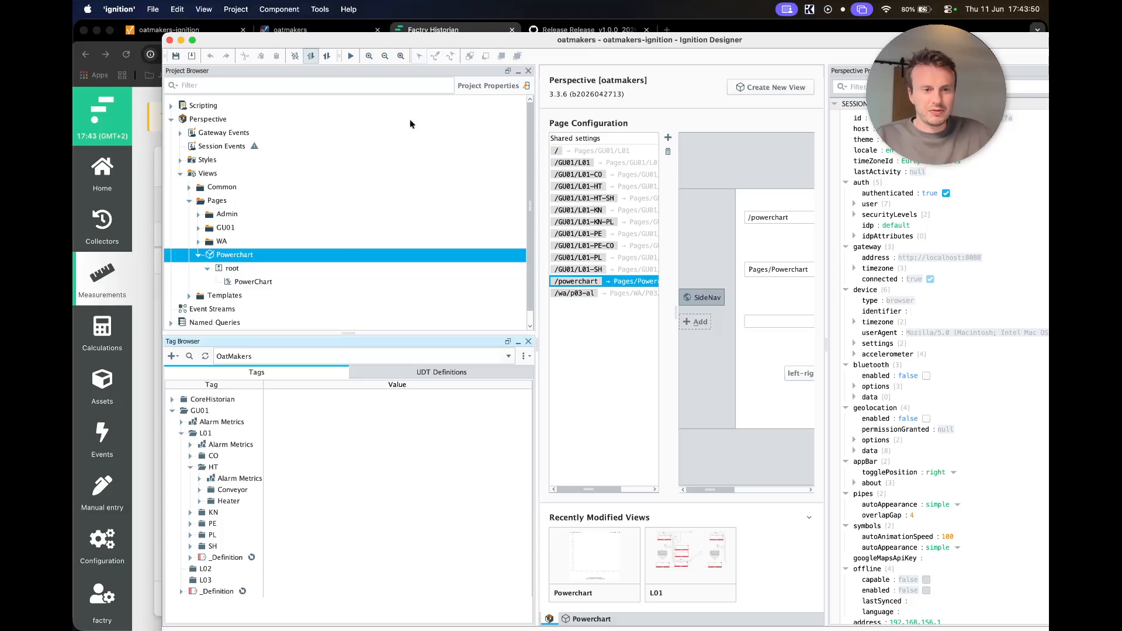
pyautogui.click(200, 501)
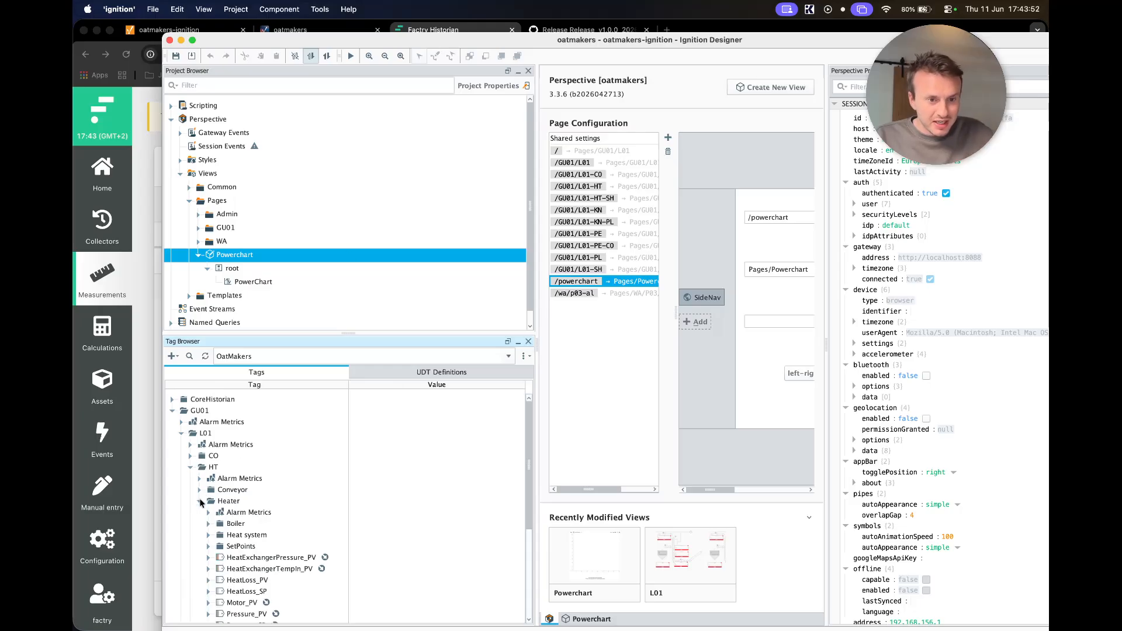
pyautogui.scroll(-5, 233, 558)
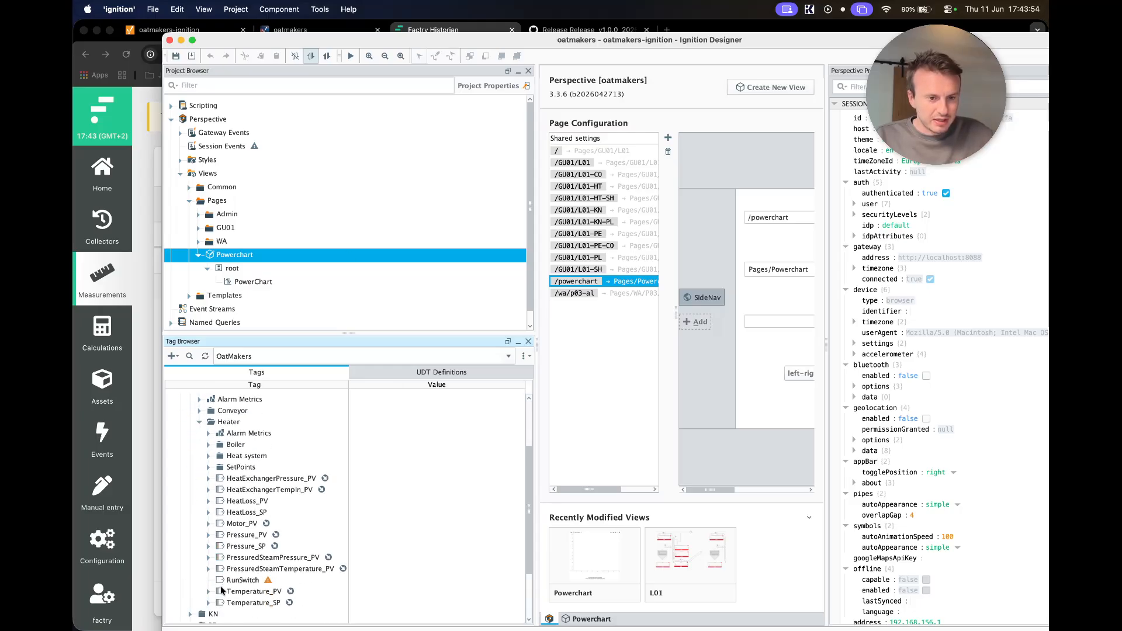
pyautogui.click(209, 592)
# - Change the Temperature_PV Value tag's Storage Provider from Factry-out to Factry
pyautogui.doubleClick(244, 603)
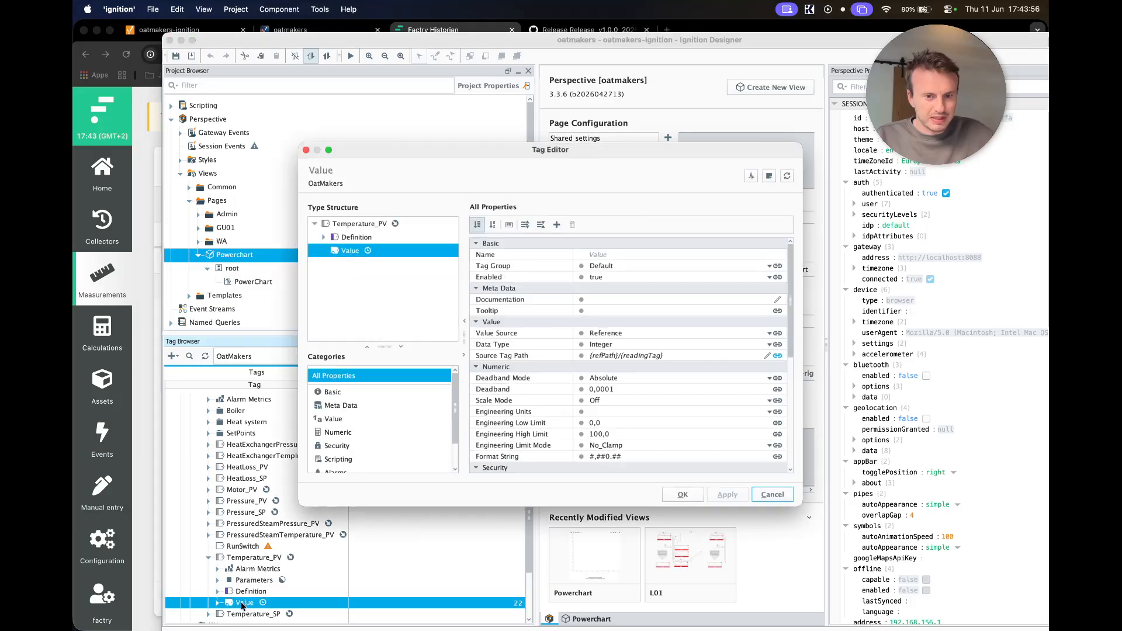
pyautogui.scroll(-10, 501, 349)
pyautogui.click(632, 367)
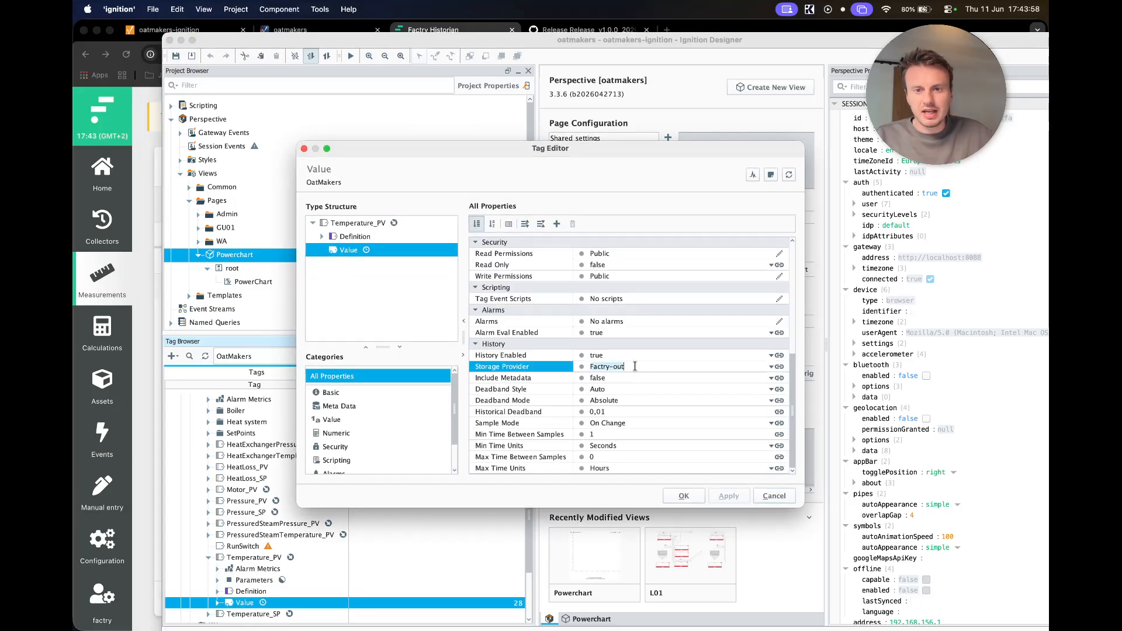
pyautogui.press('BackSpace')
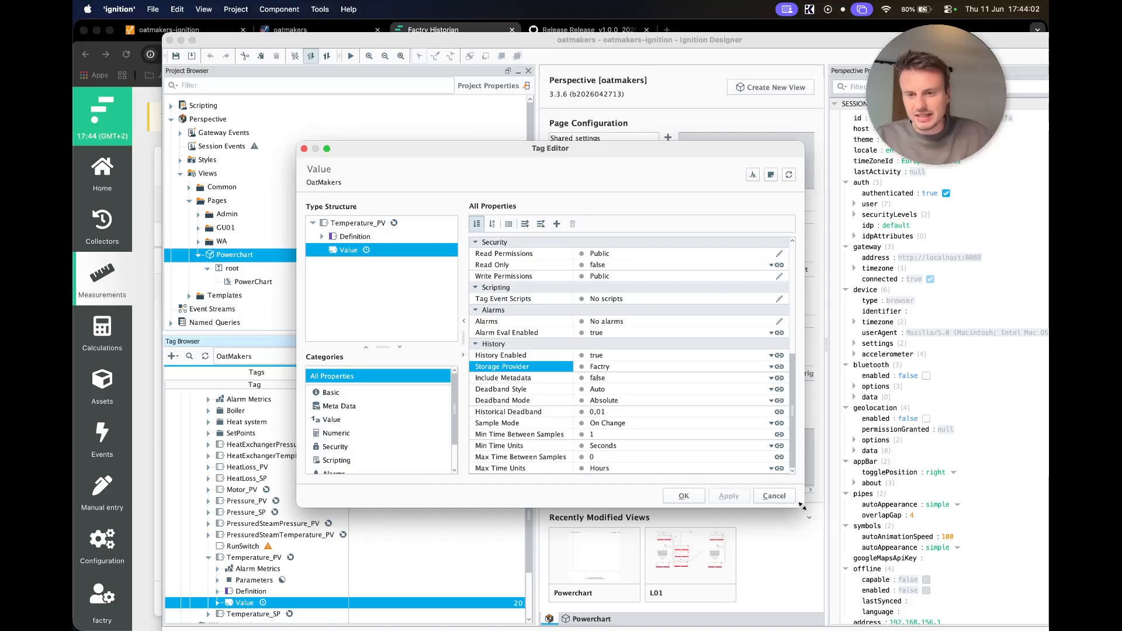
pyautogui.moveTo(804, 506); pyautogui.dragTo(840, 567)
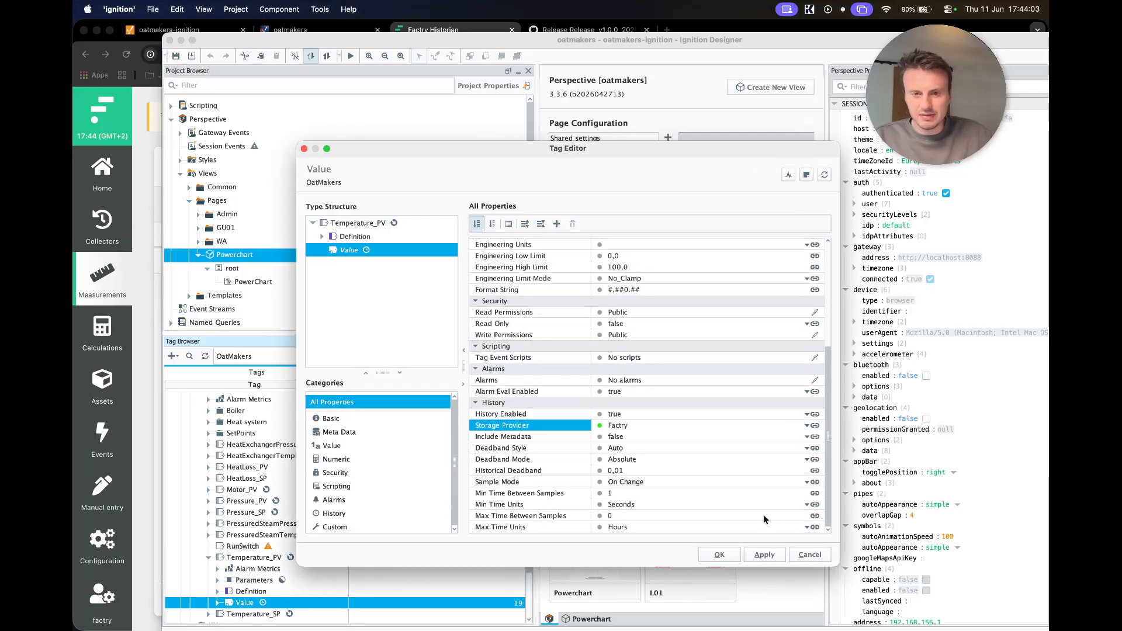
# - Keep Deadband Style Auto and Sample Mode On Change, review sample times, and save
pyautogui.click(616, 450)
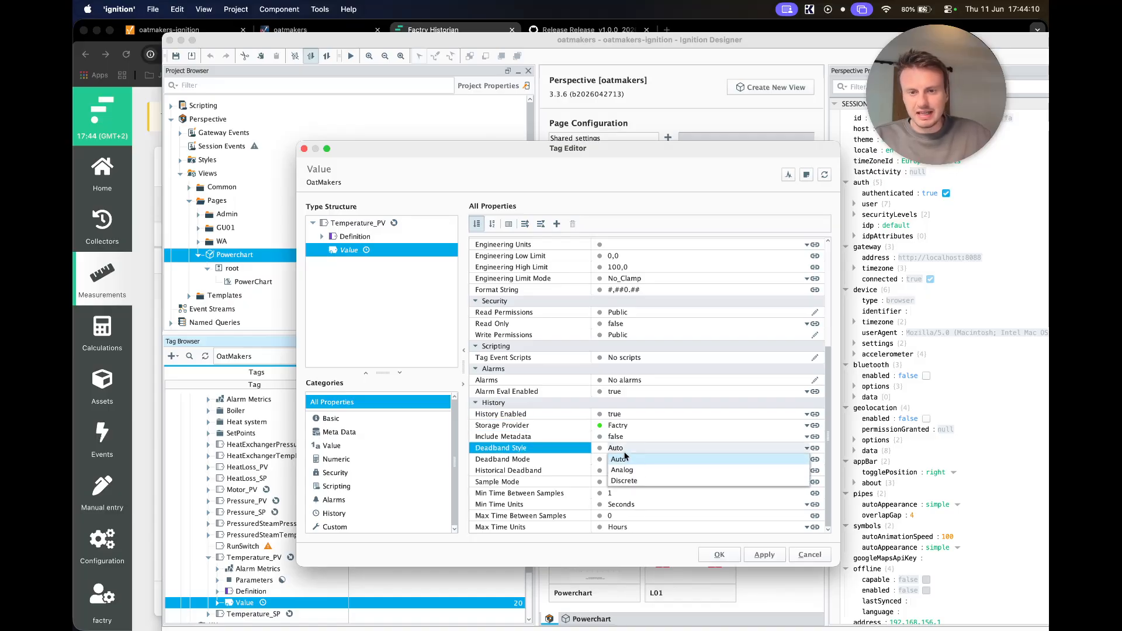
pyautogui.click(625, 458)
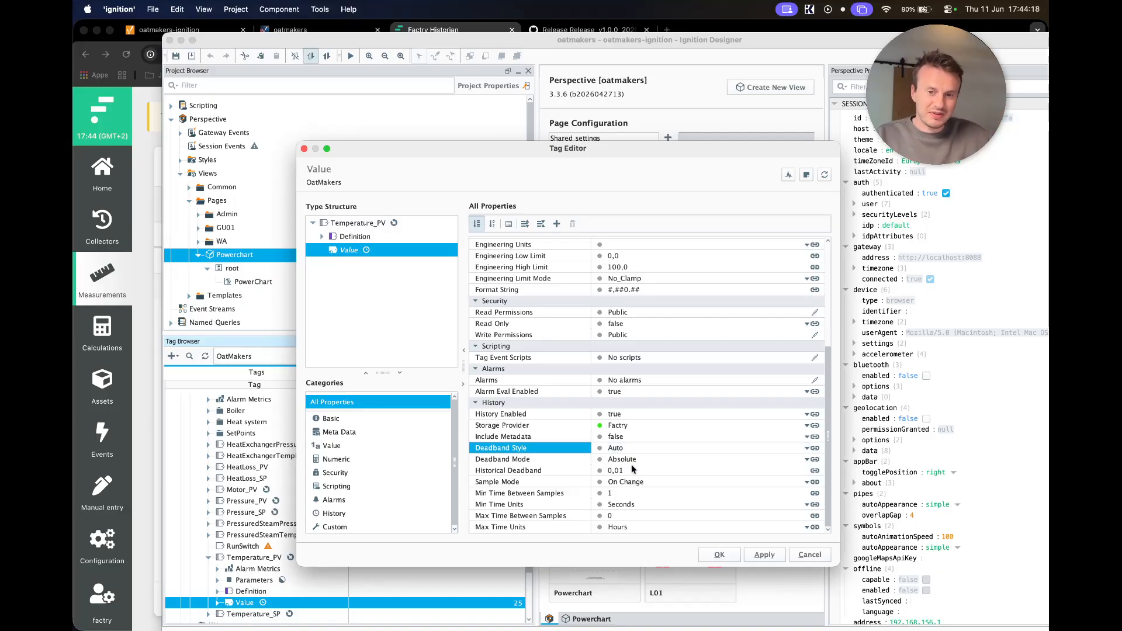
pyautogui.click(632, 482)
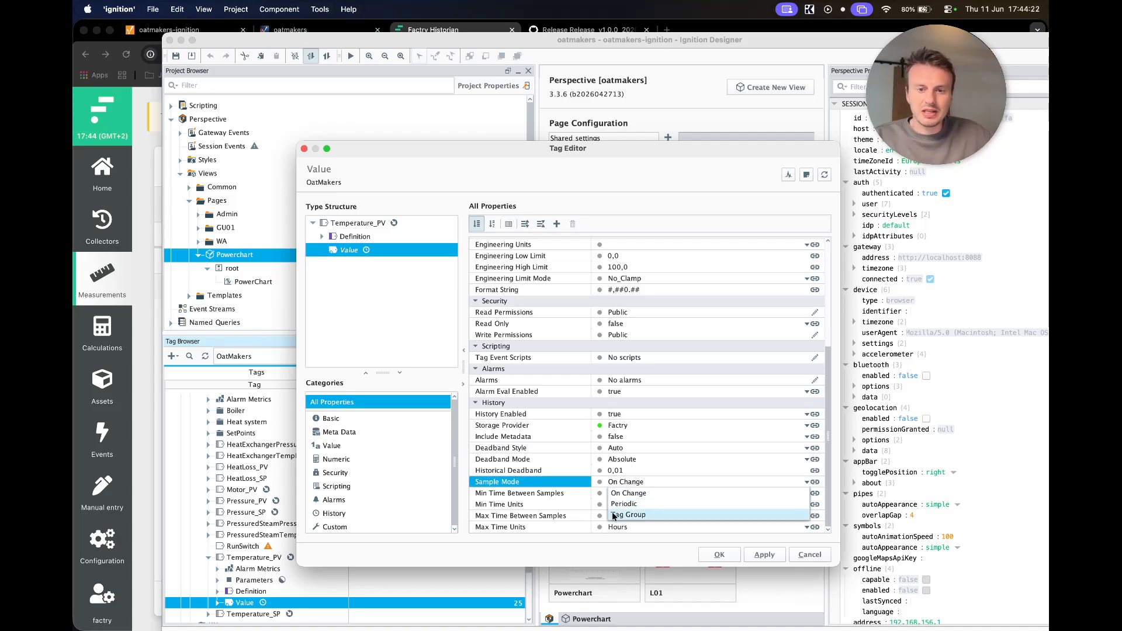
pyautogui.click(589, 547)
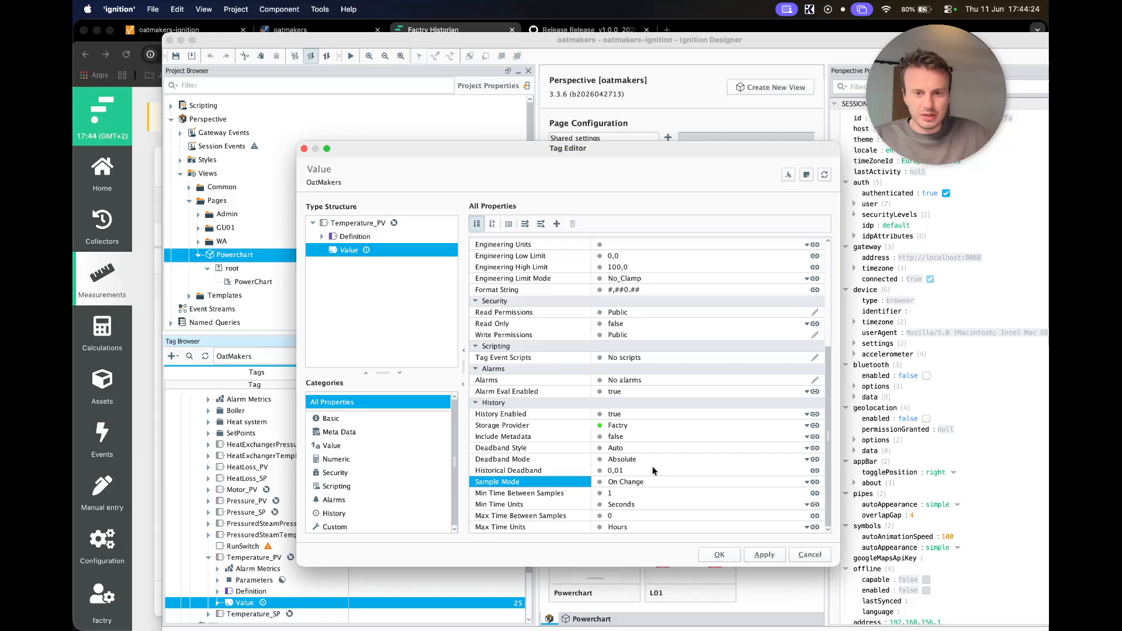
pyautogui.click(610, 471)
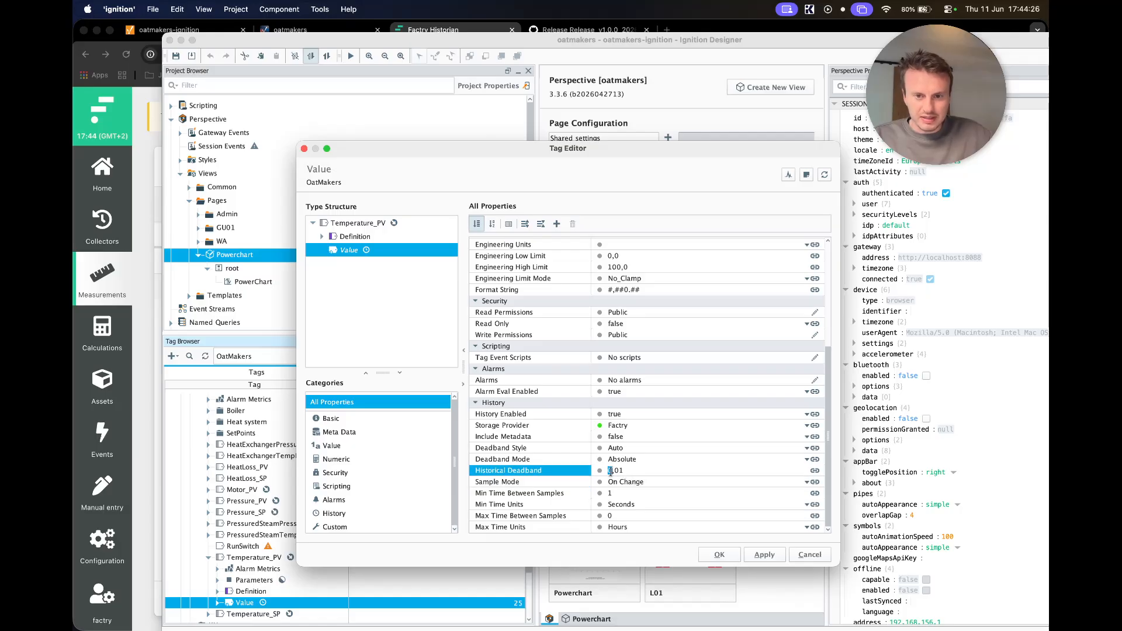
pyautogui.click(619, 494)
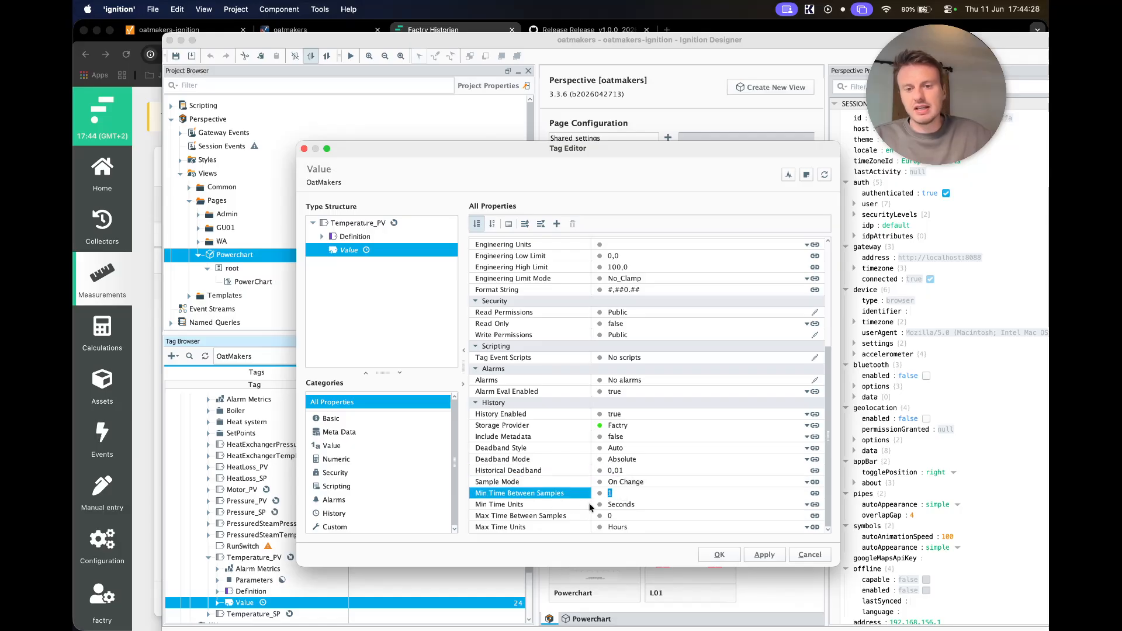
pyautogui.click(619, 518)
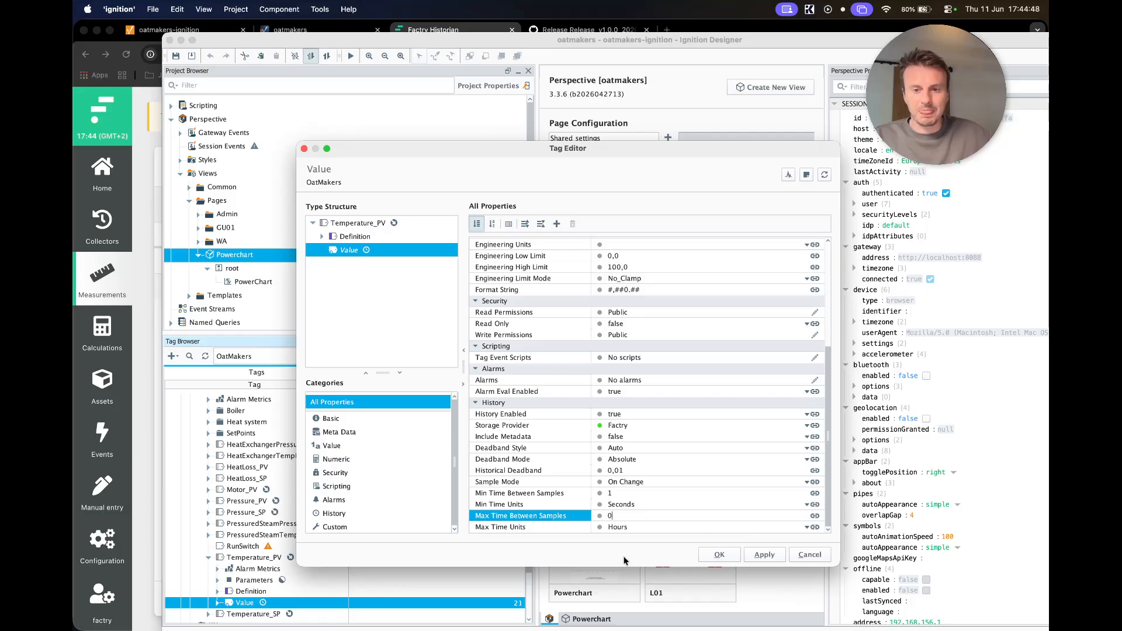
pyautogui.click(720, 555)
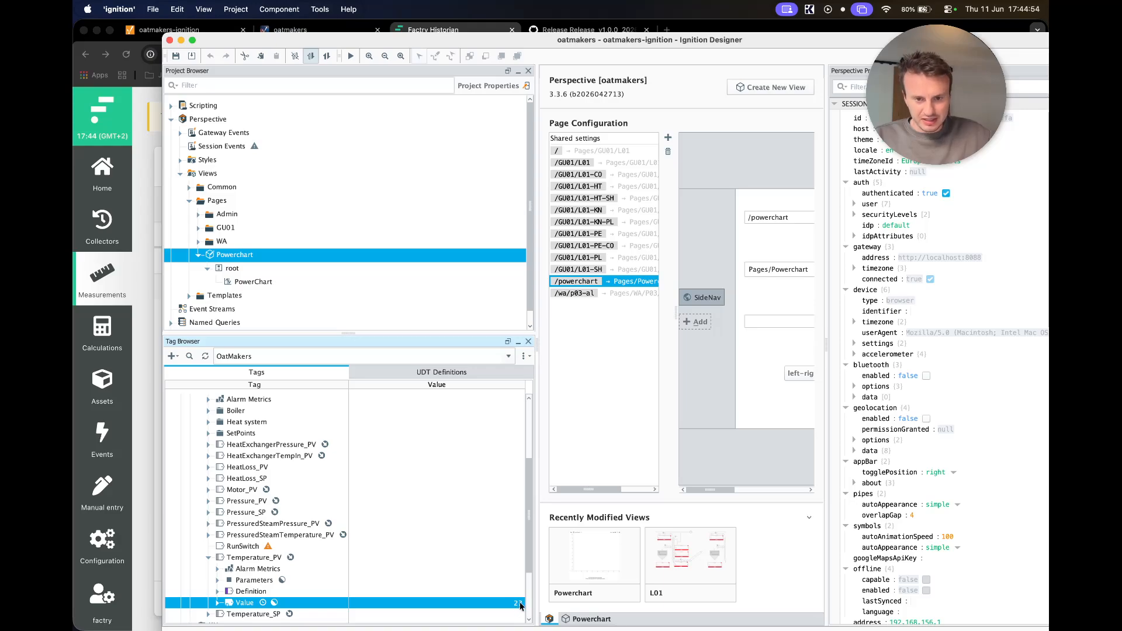
# - View the new Temperature_PV/Value measurement in Factry, then bring Find/Replace into view
pyautogui.click(125, 285)
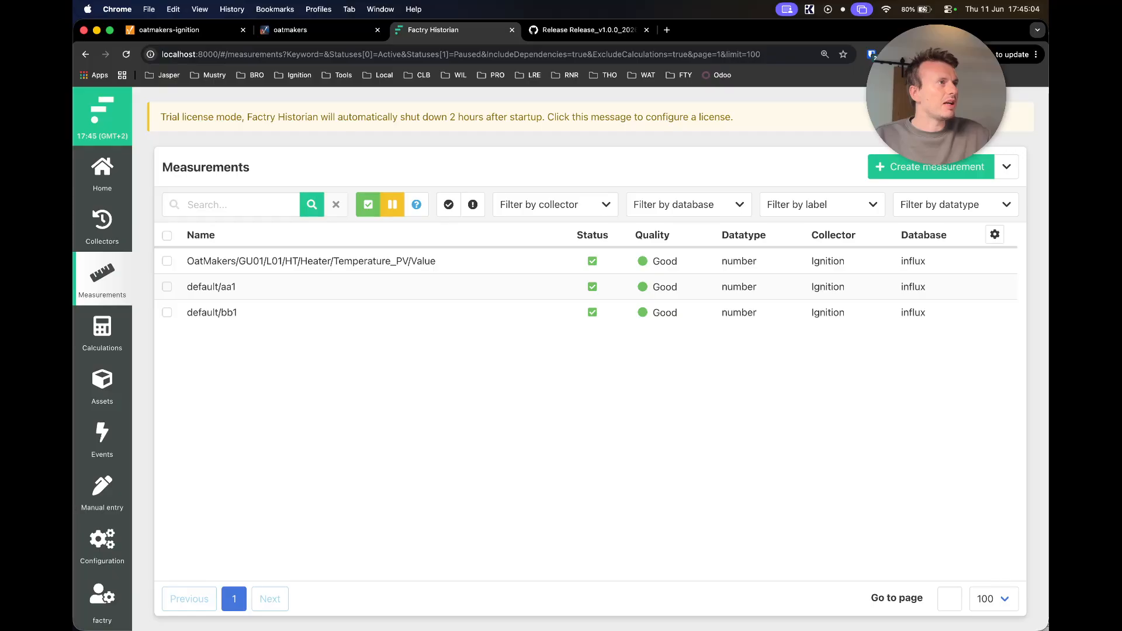
pyautogui.moveTo(74, 234); pyautogui.dragTo(615, 96)
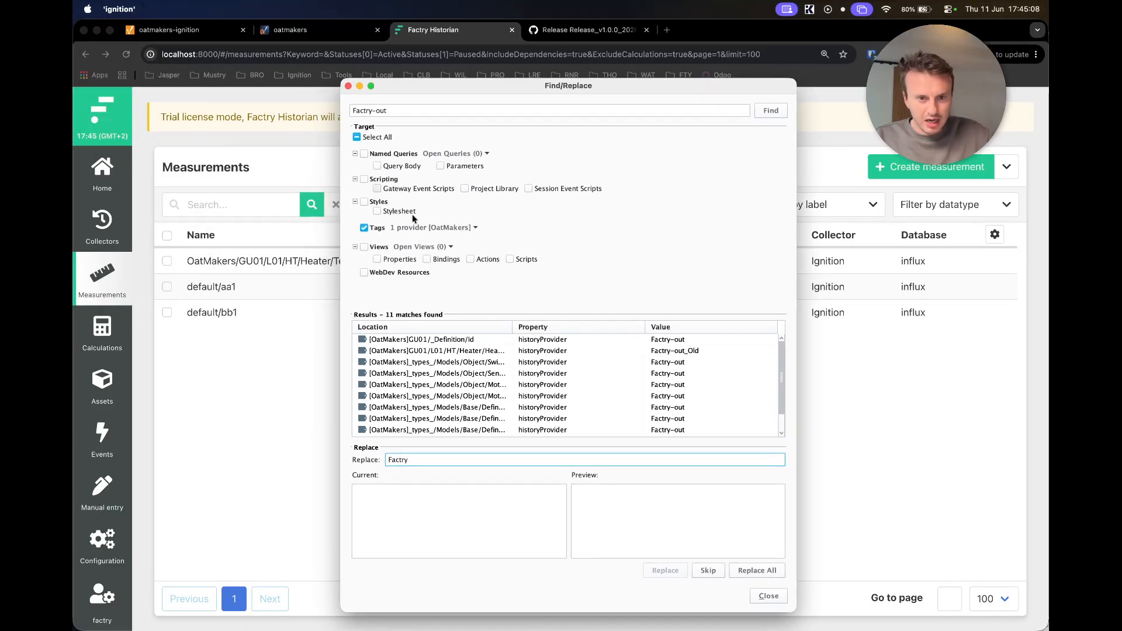
# - Replace all 11 Factry-out history provider entries with Factry and confirm
pyautogui.click(757, 571)
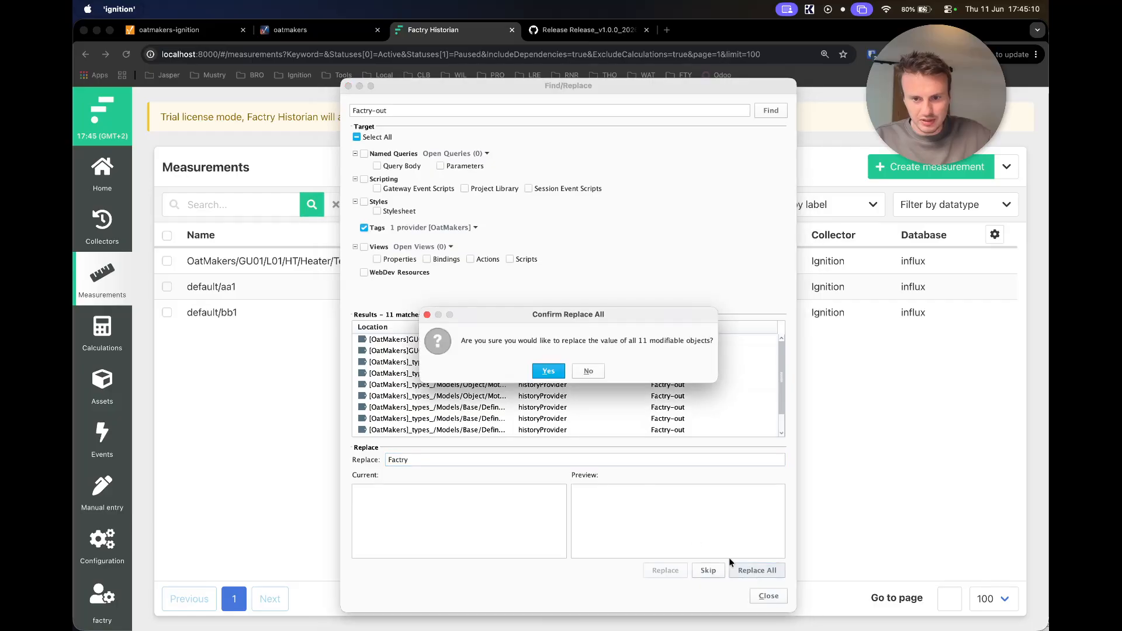
pyautogui.click(542, 374)
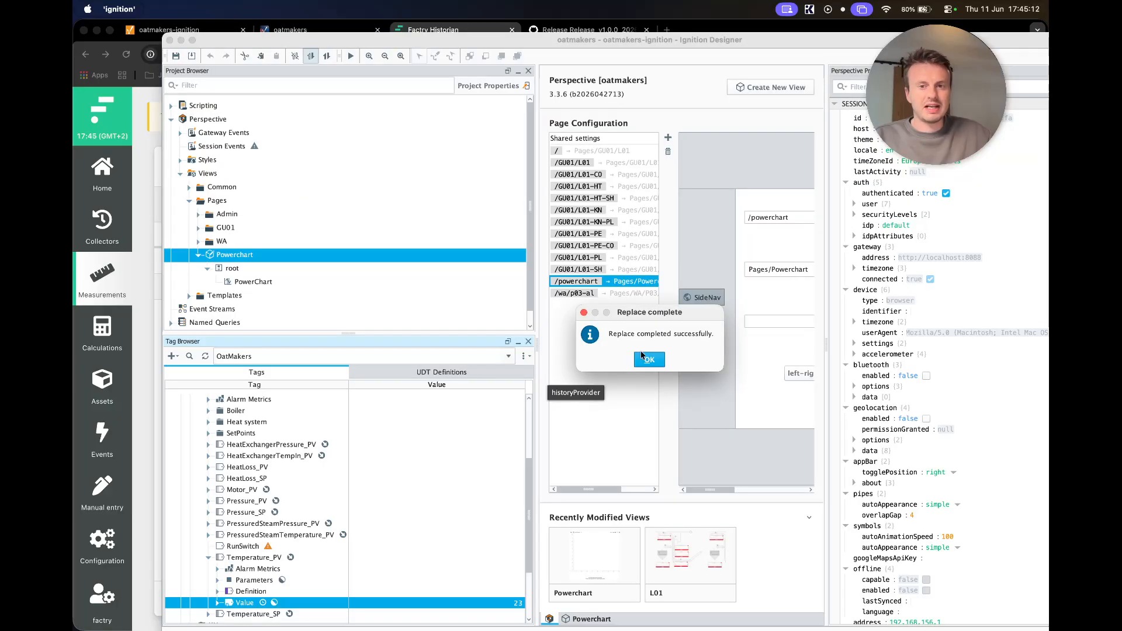
pyautogui.click(650, 358)
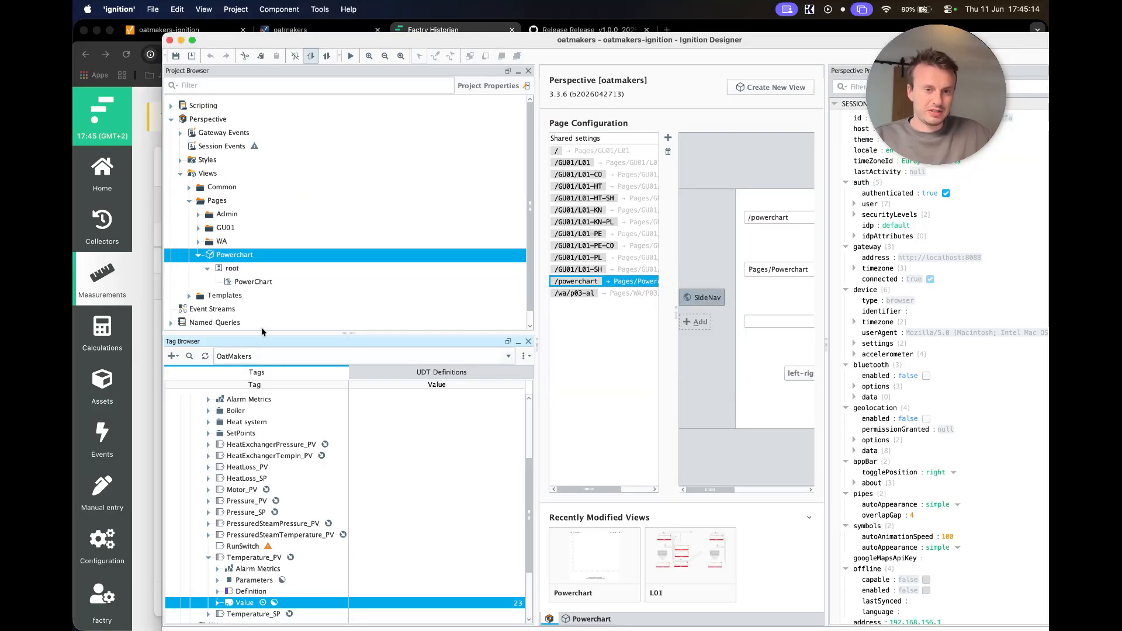
pyautogui.scroll(-5, 199, 479)
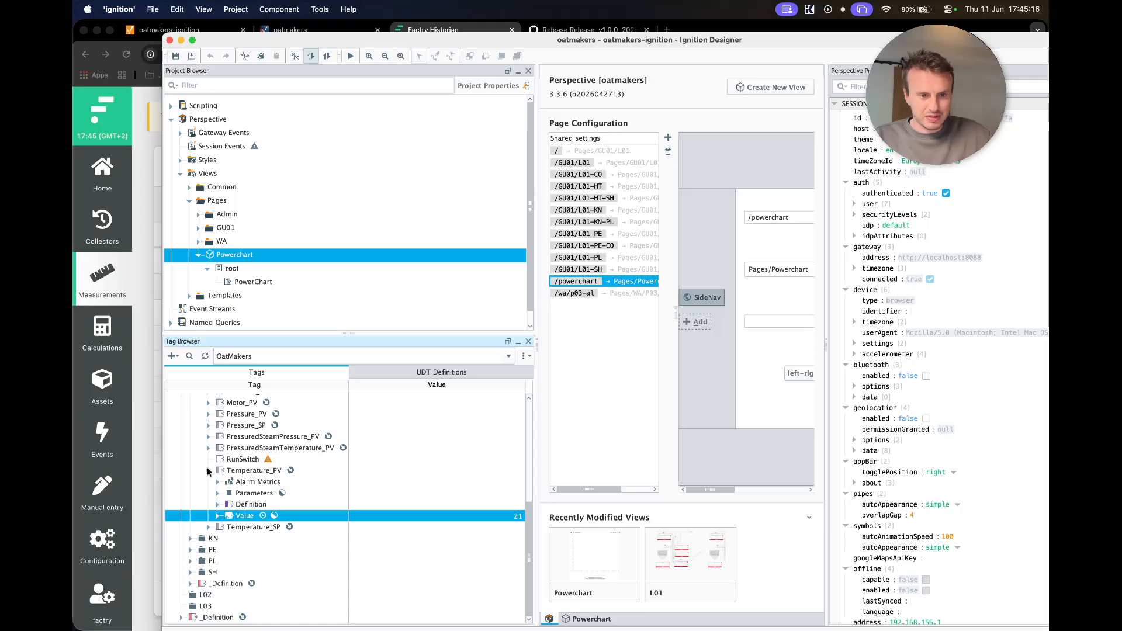
pyautogui.click(208, 471)
pyautogui.click(139, 361)
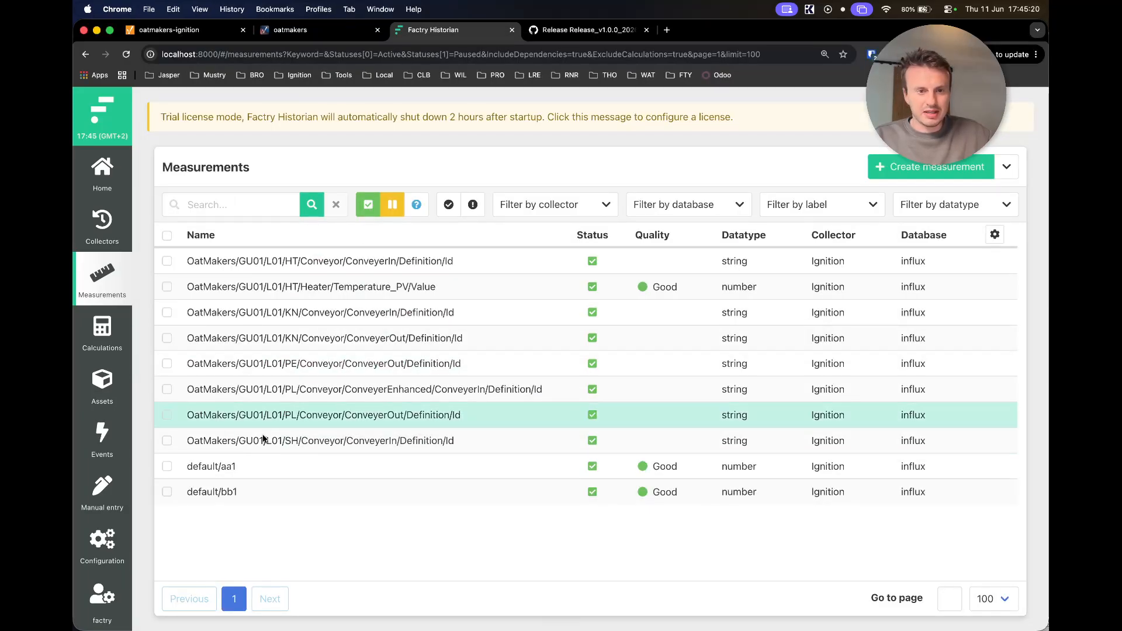
# - View Temperature_PV/Value's recent data graph, then return to Ignition Designer
pyautogui.click(297, 286)
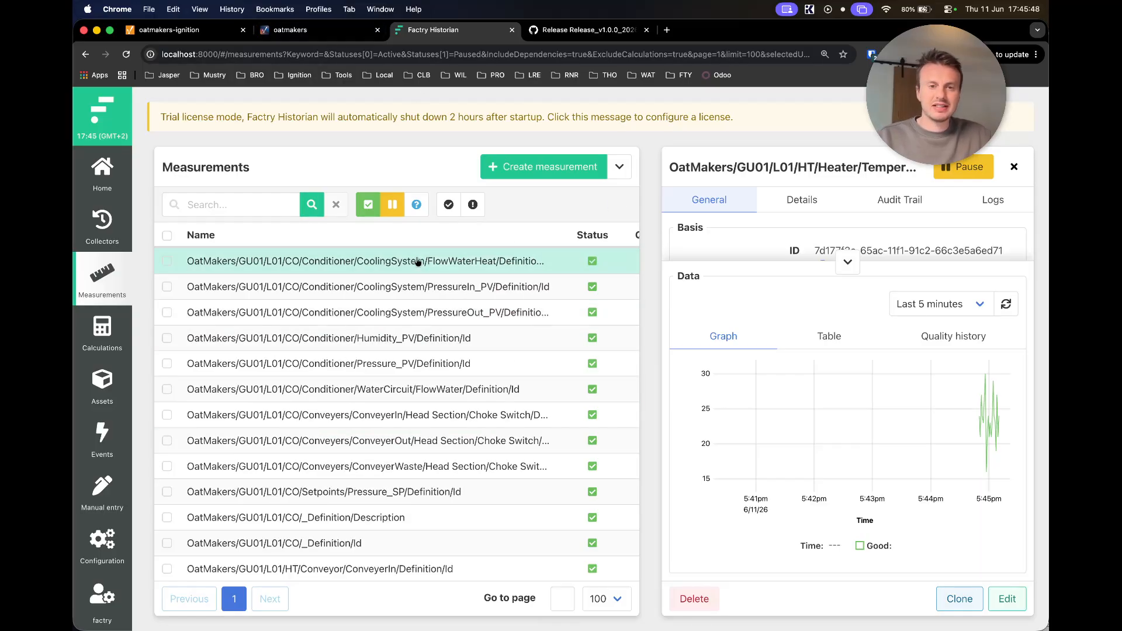
pyautogui.hotkey('ctrl', 'Up')
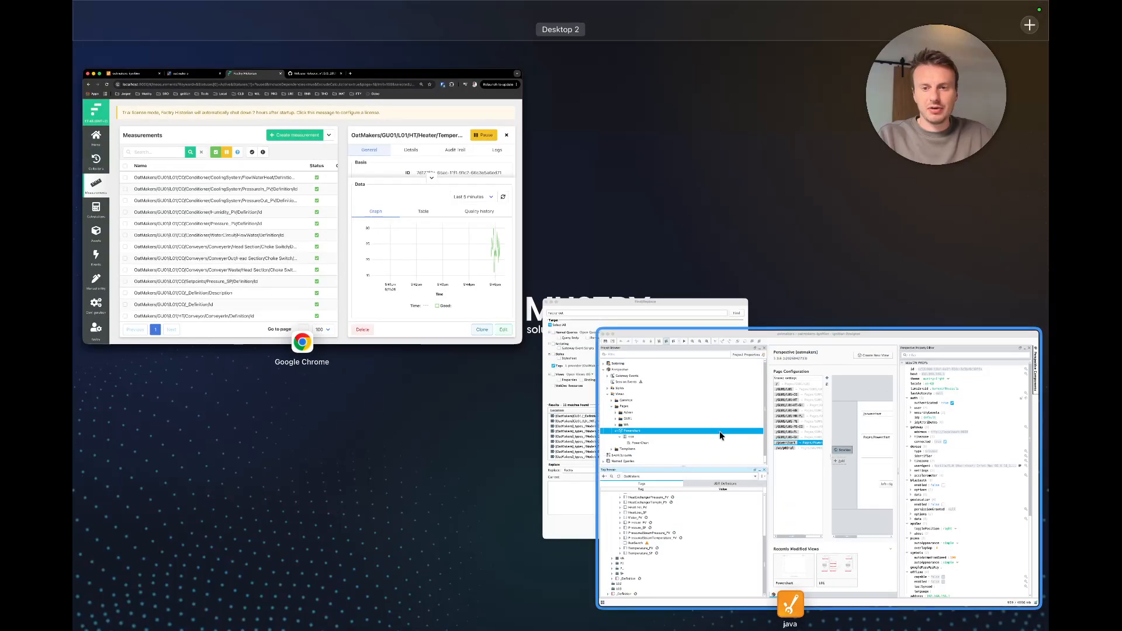
pyautogui.click(720, 432)
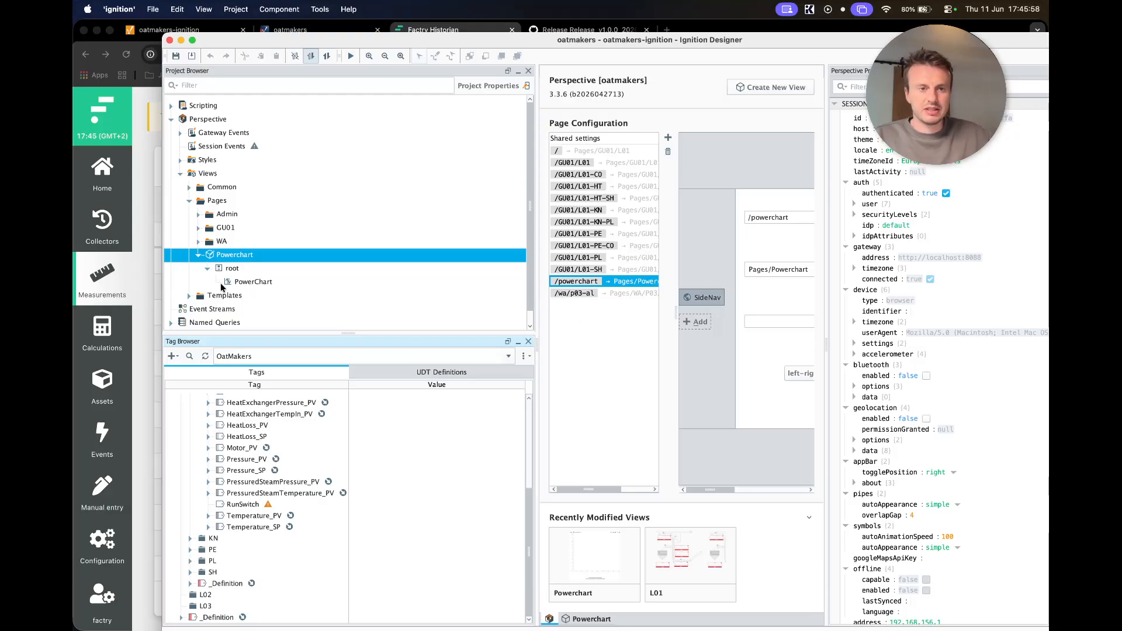
# - Open the oatmakers Perspective session page in the browser and log in
pyautogui.click(155, 271)
pyautogui.click(290, 34)
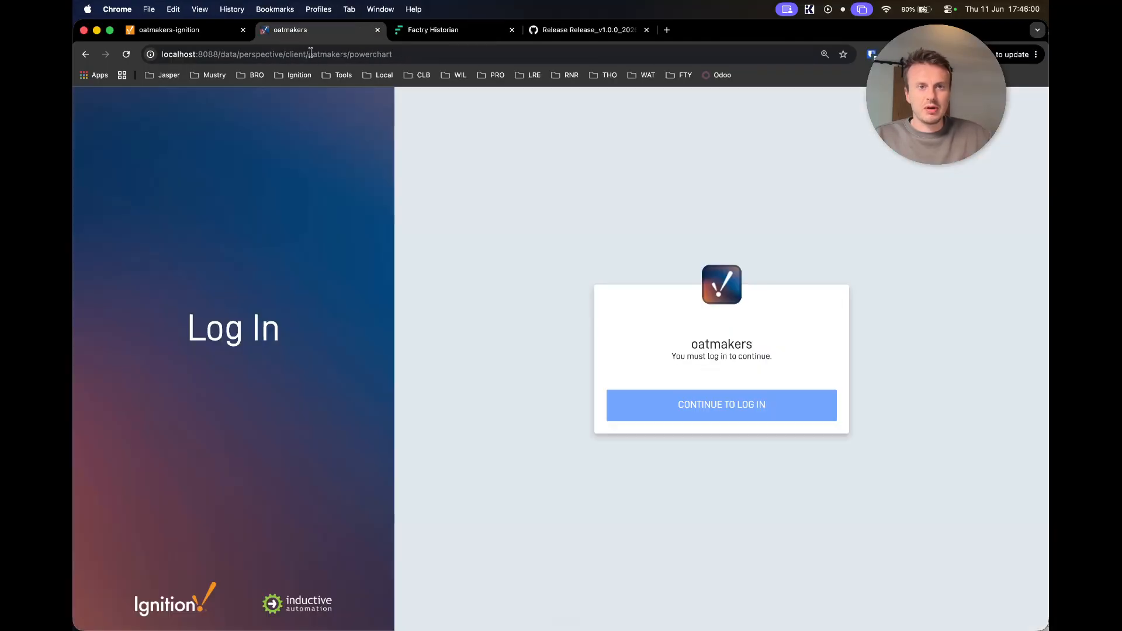
pyautogui.click(659, 401)
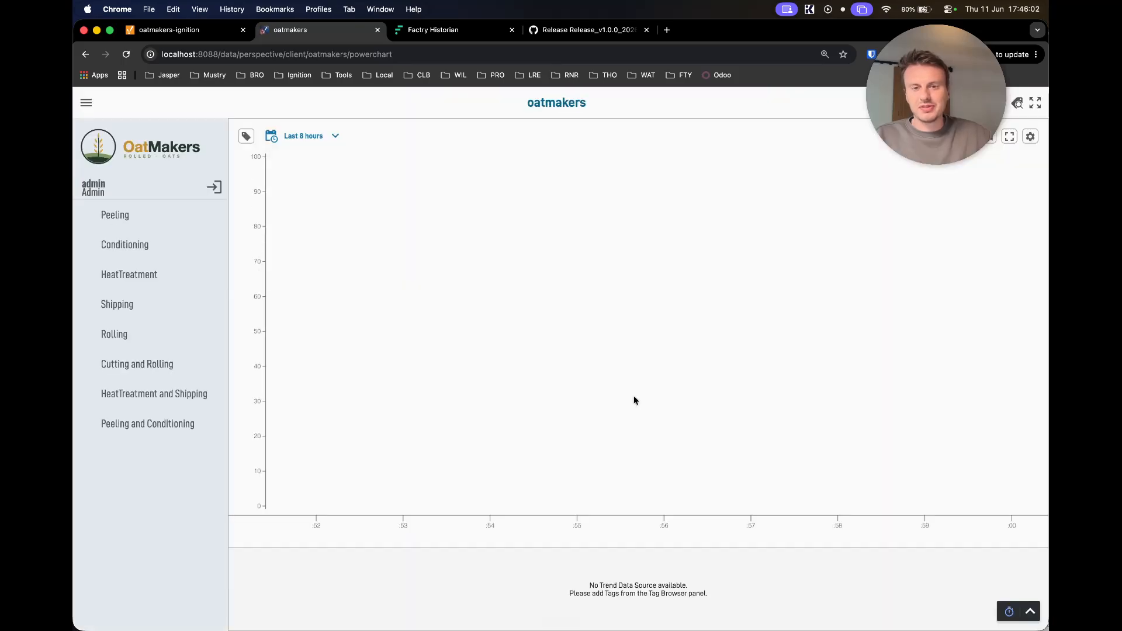
# - Set the Power Chart time range to the last 5 minutes
pyautogui.click(321, 136)
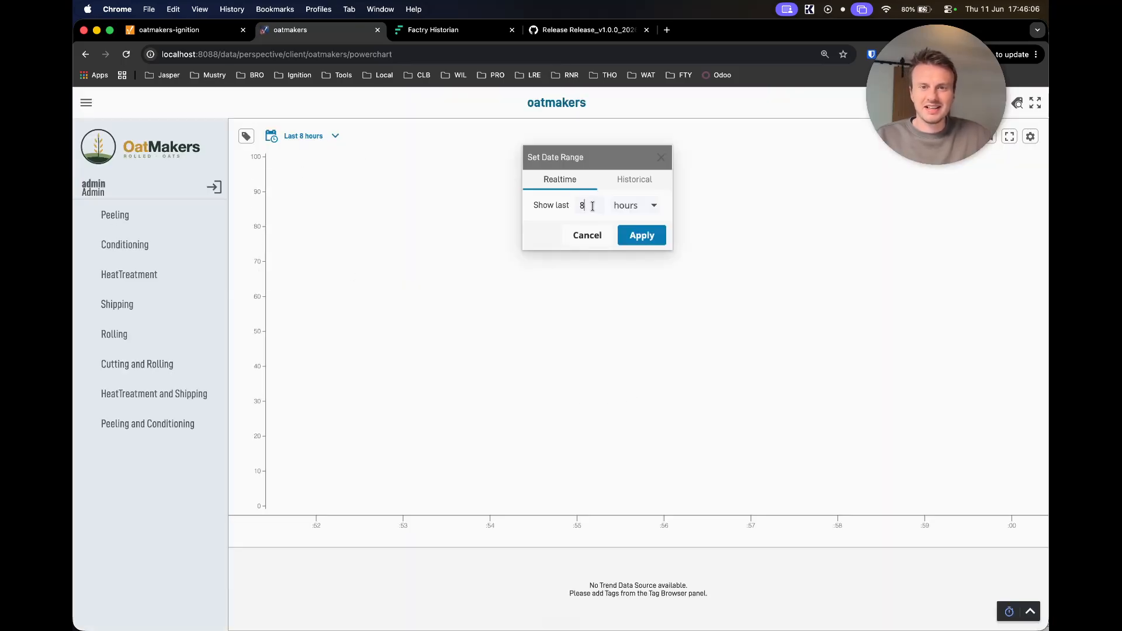
pyautogui.press('BackSpace')
pyautogui.write('5')
pyautogui.click(627, 207)
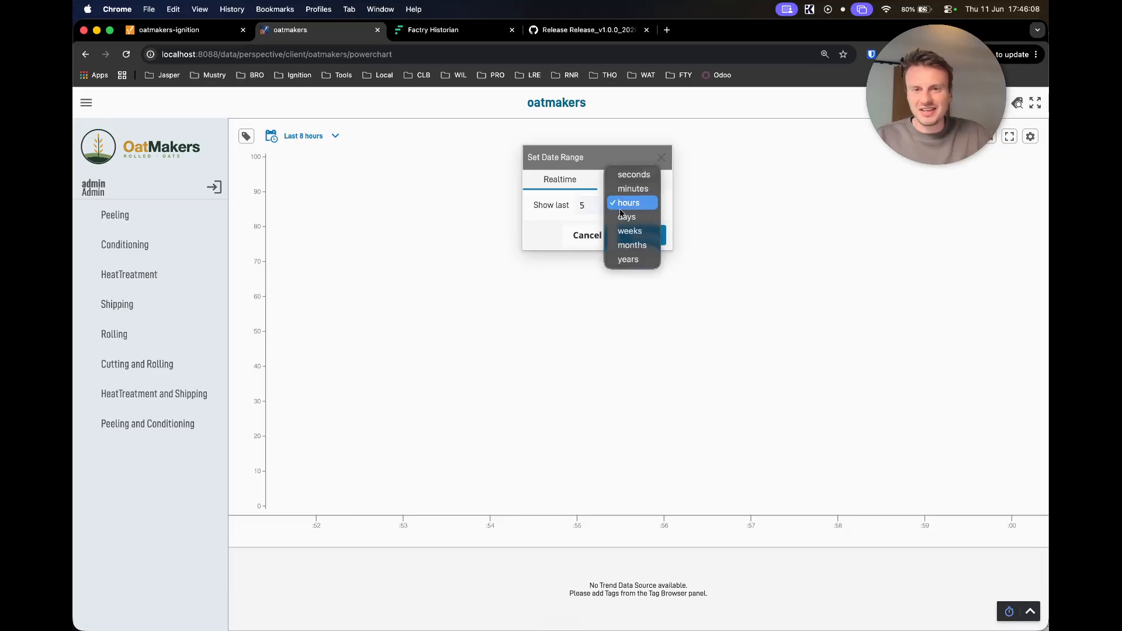
pyautogui.click(634, 188)
pyautogui.click(643, 235)
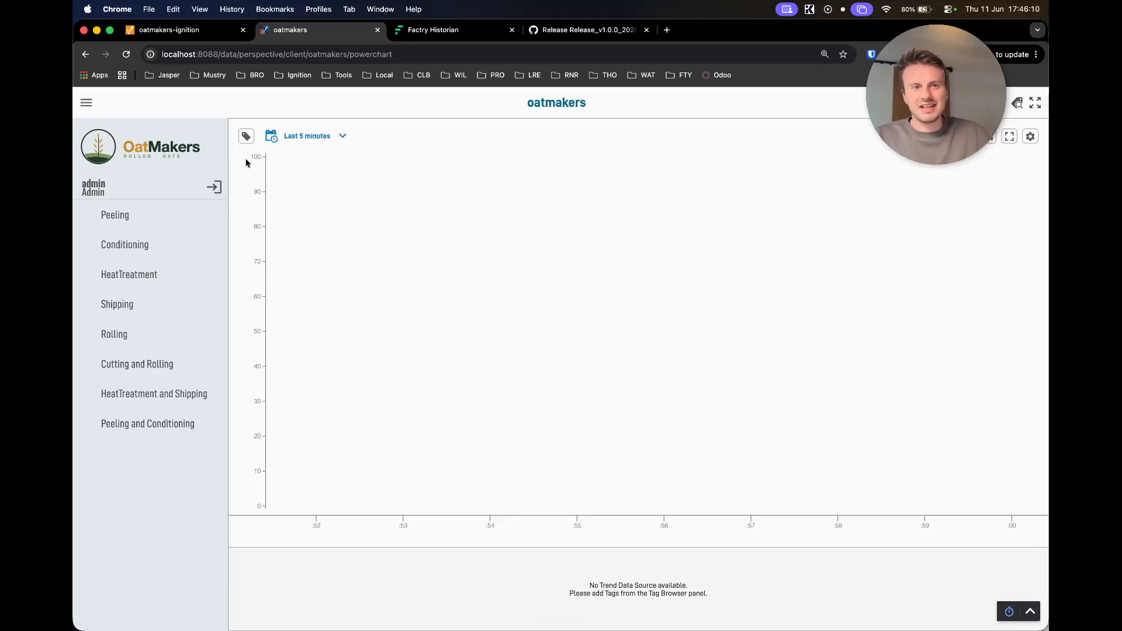
pyautogui.click(246, 135)
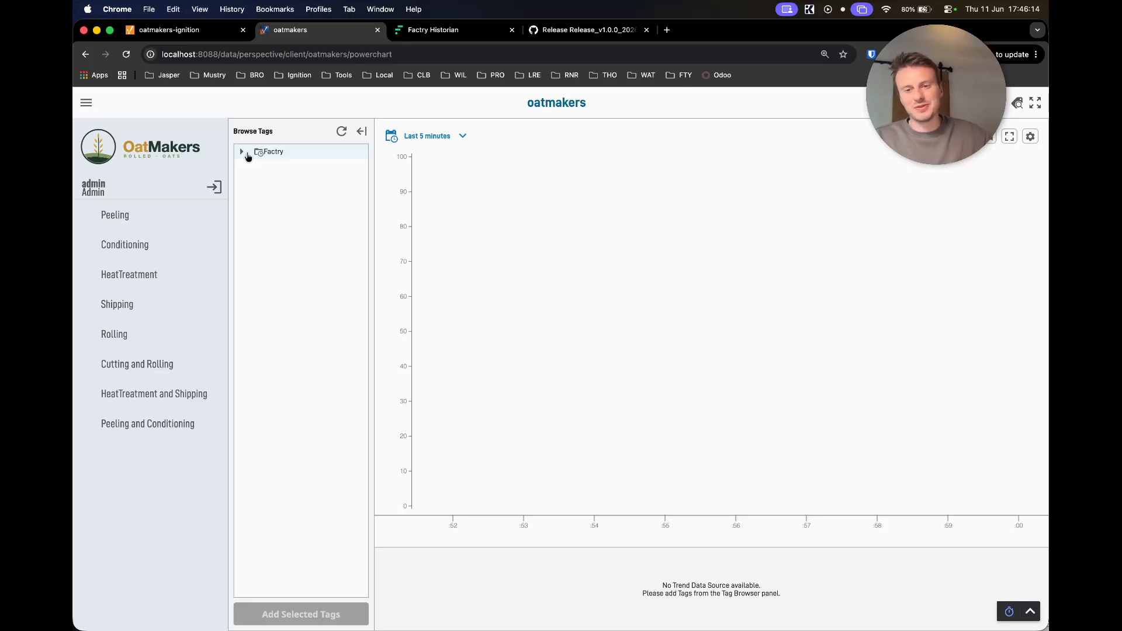
# - Browse the Factry tag source into Measurements > Ignition > OatMakers > GU01
pyautogui.click(242, 153)
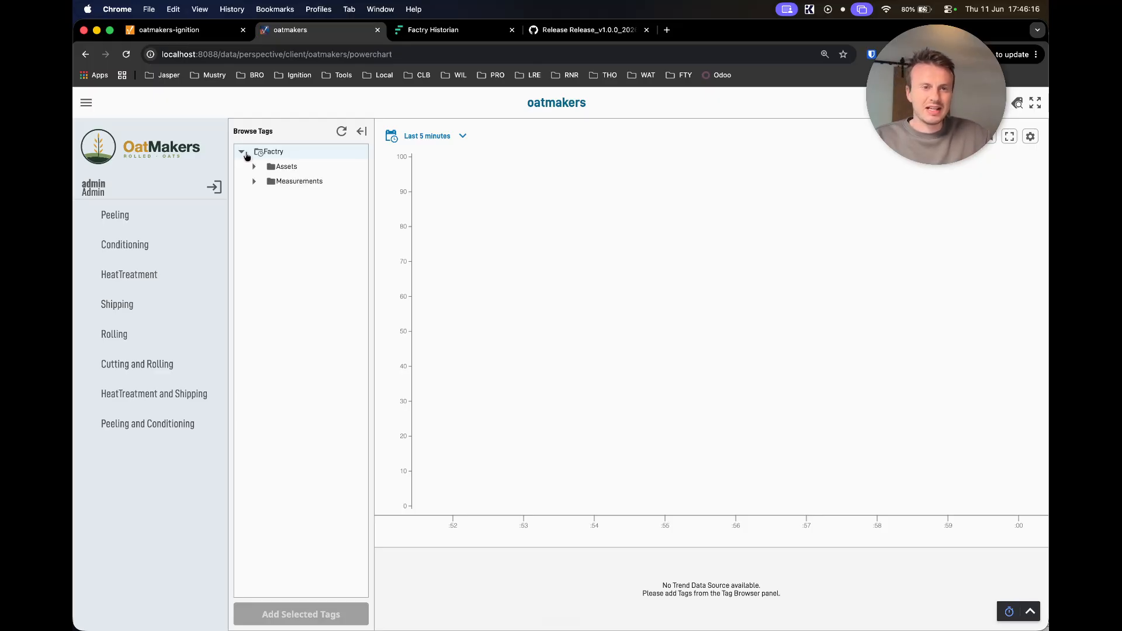
pyautogui.click(244, 153)
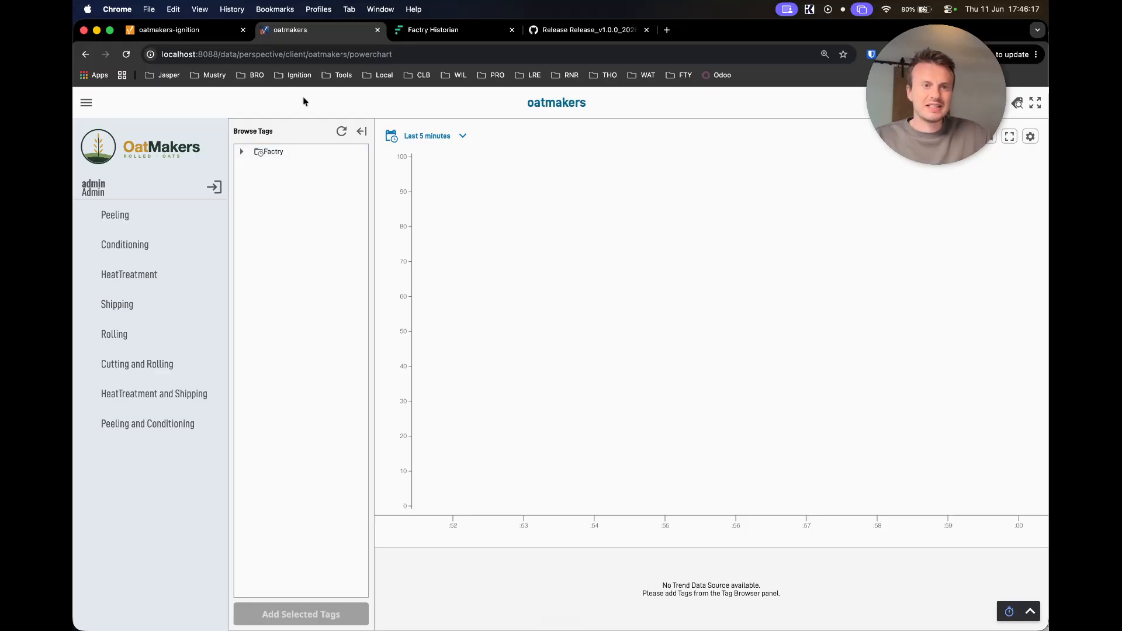
pyautogui.click(242, 152)
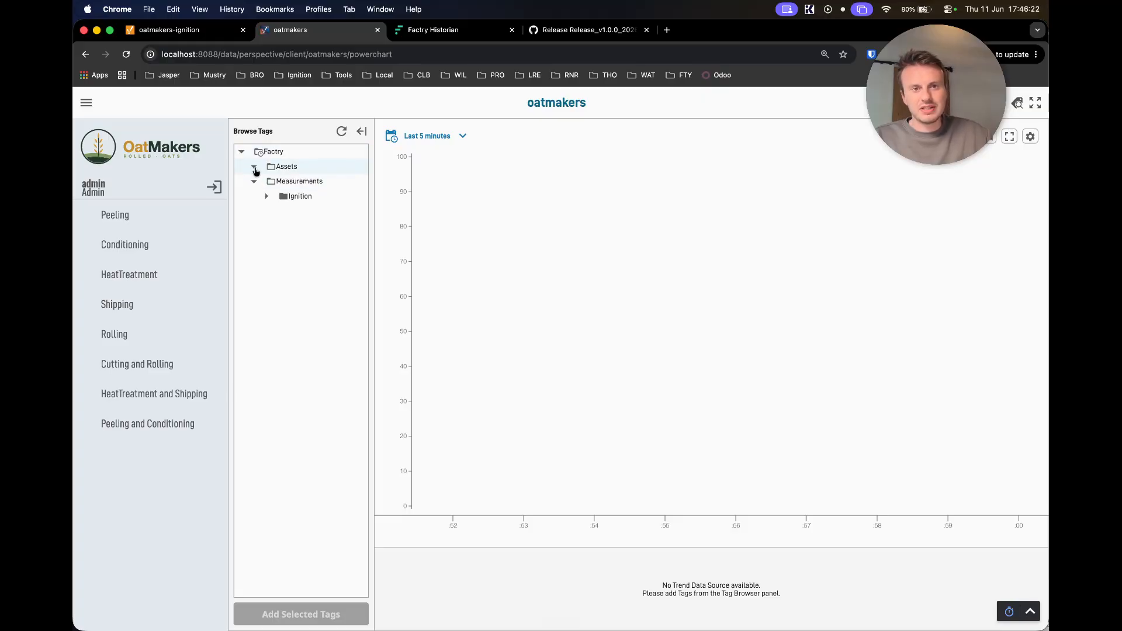
pyautogui.click(255, 168)
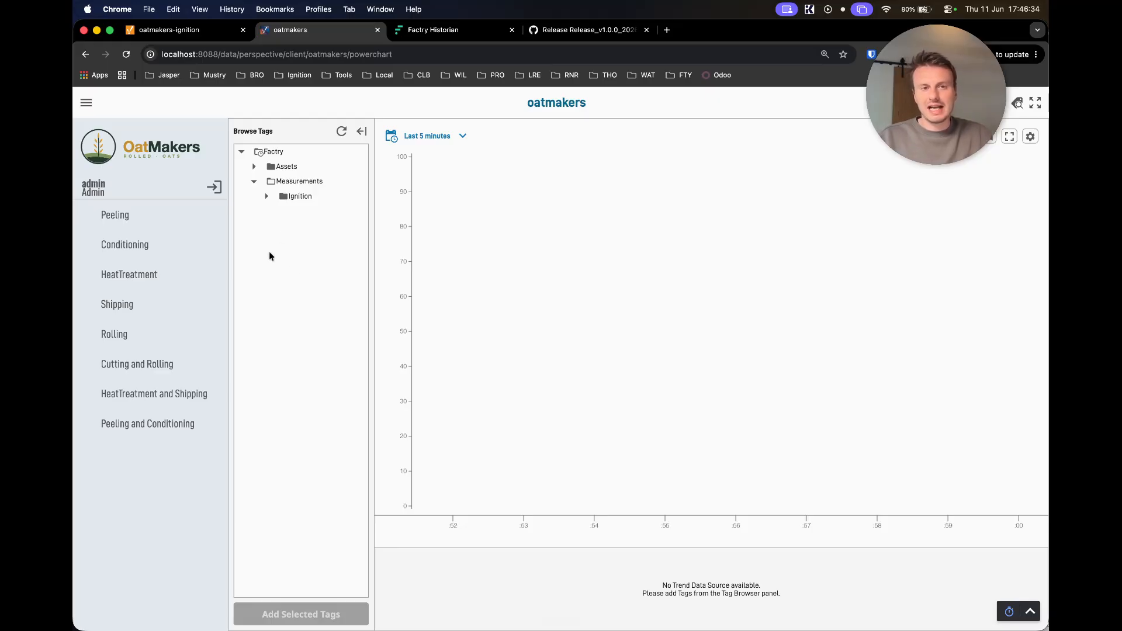
pyautogui.click(267, 197)
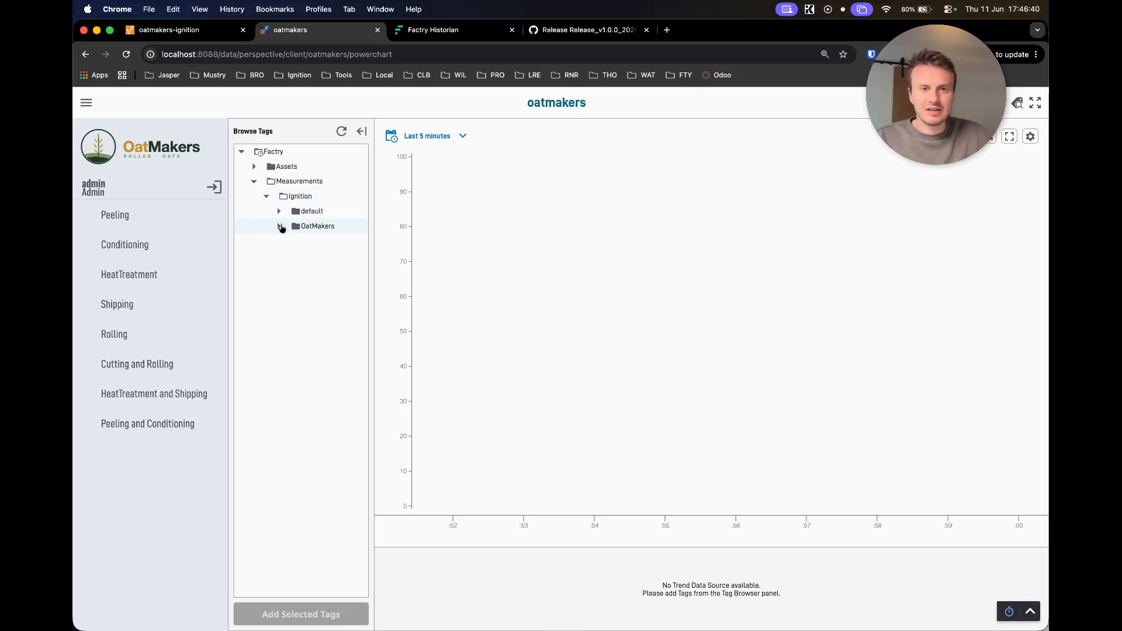
pyautogui.click(280, 227)
pyautogui.click(291, 242)
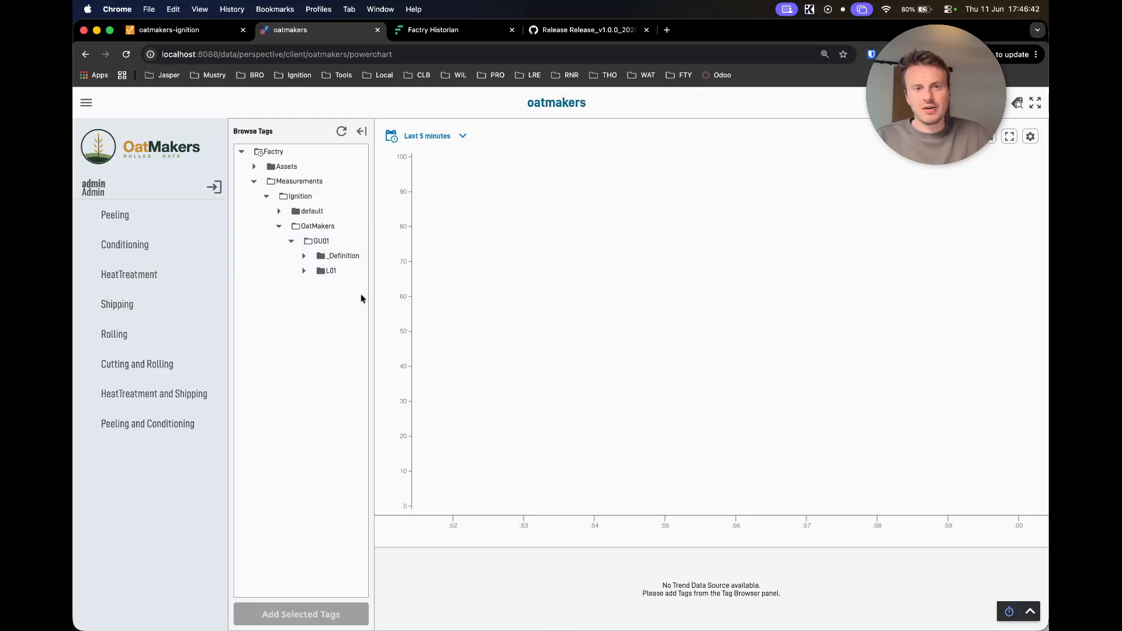
pyautogui.moveTo(371, 296); pyautogui.dragTo(398, 296)
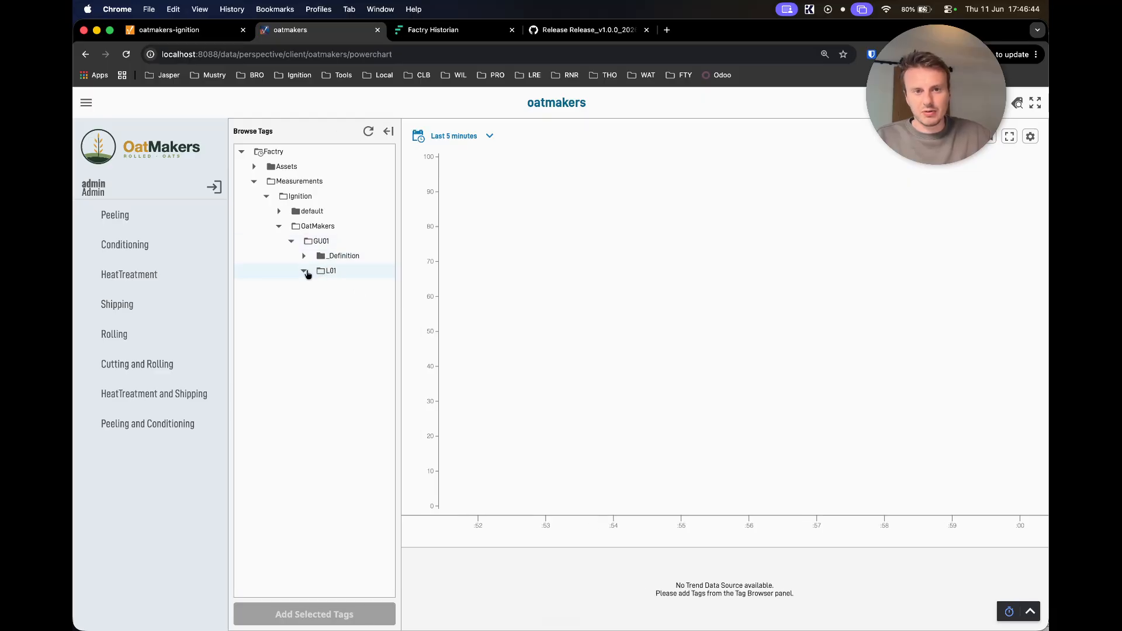
# - Add the L01 > HT > Heater > Temperature_PV Value measurement to the Power Chart
pyautogui.click(316, 317)
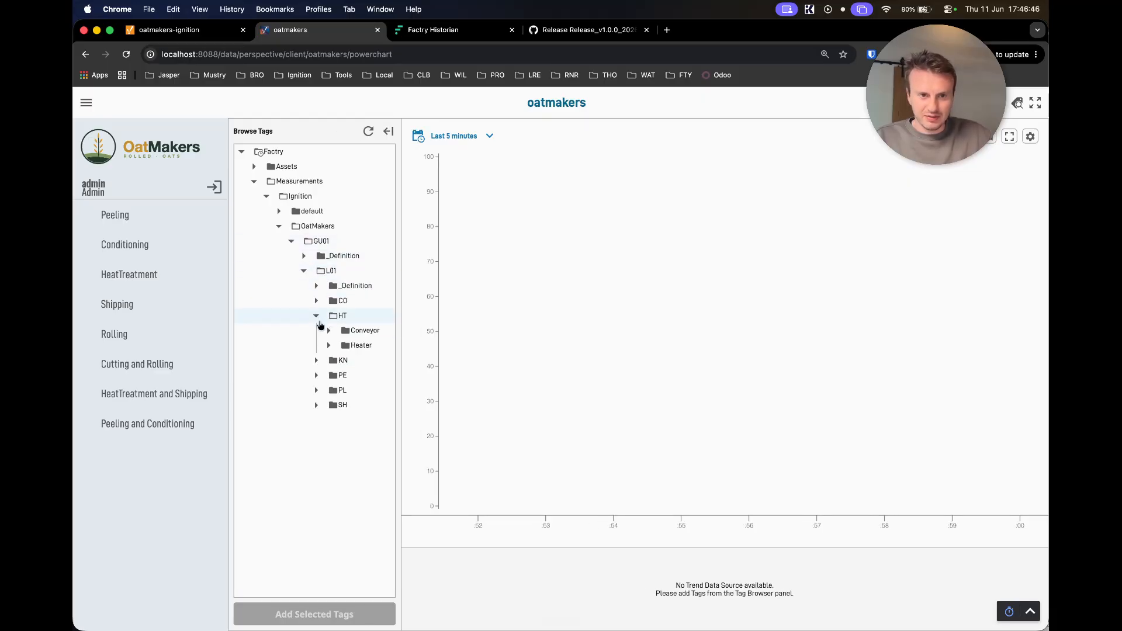
pyautogui.click(329, 346)
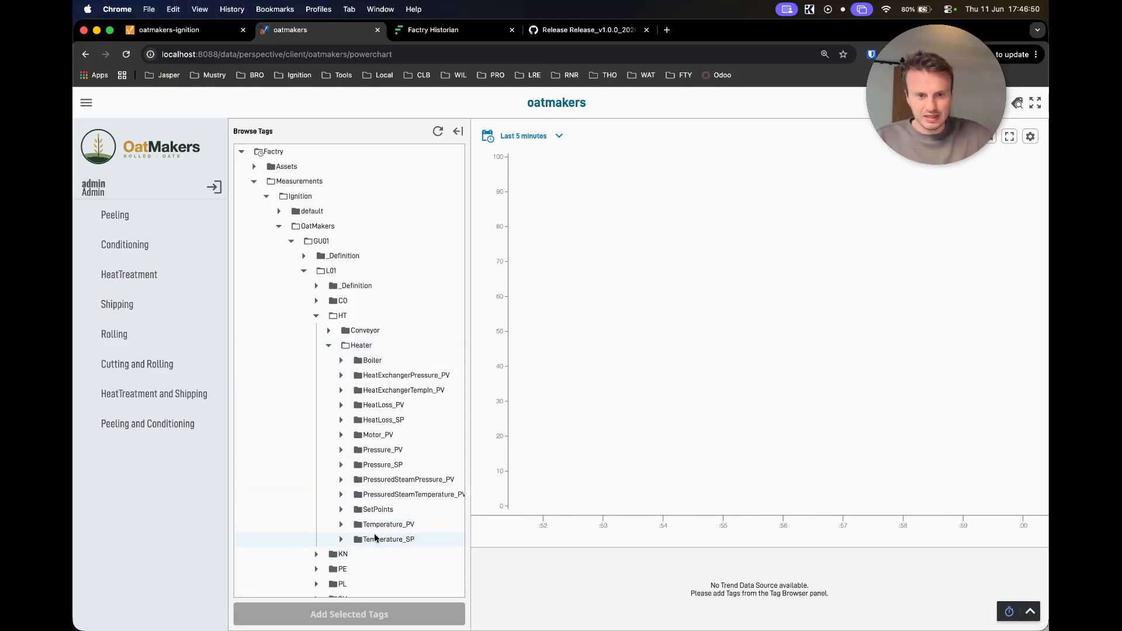
pyautogui.click(341, 525)
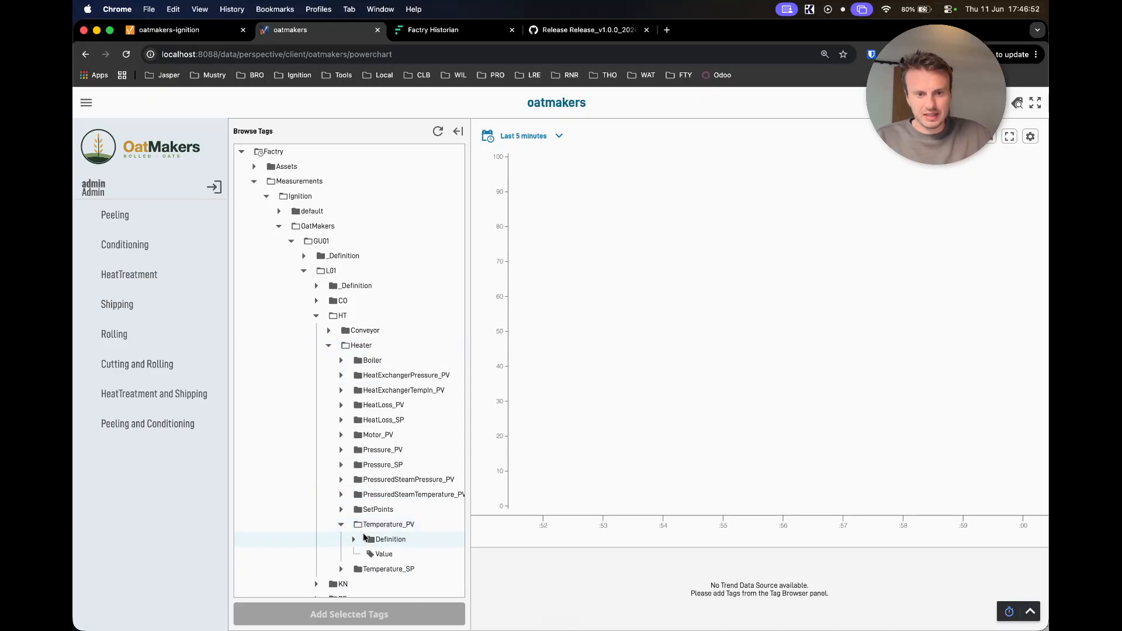
pyautogui.click(381, 554)
pyautogui.click(370, 621)
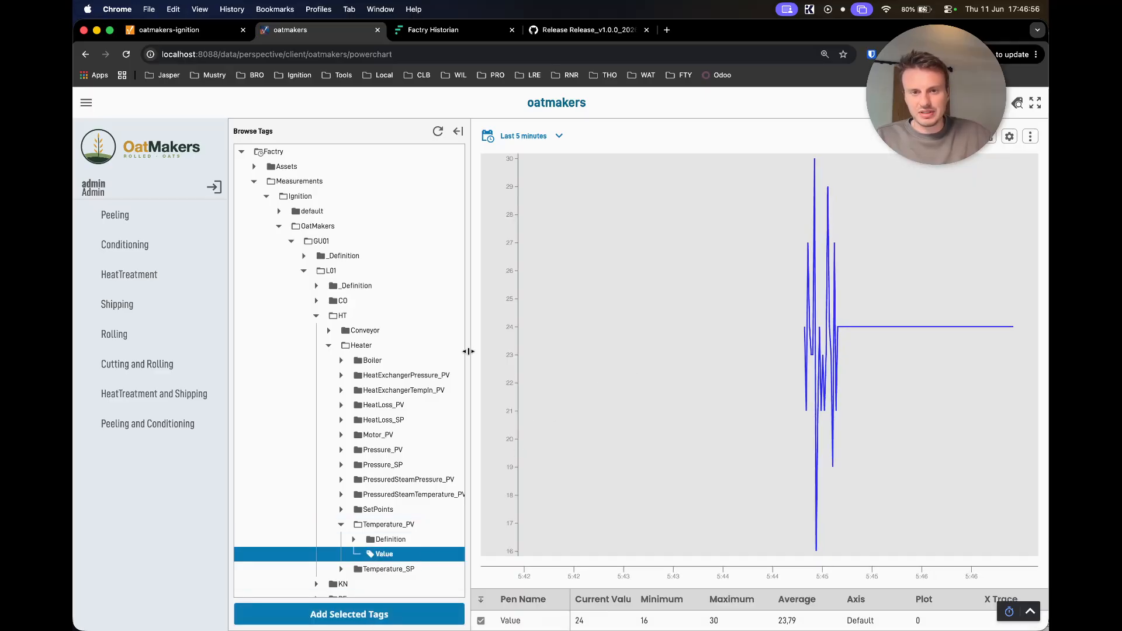
pyautogui.moveTo(469, 354); pyautogui.dragTo(400, 353)
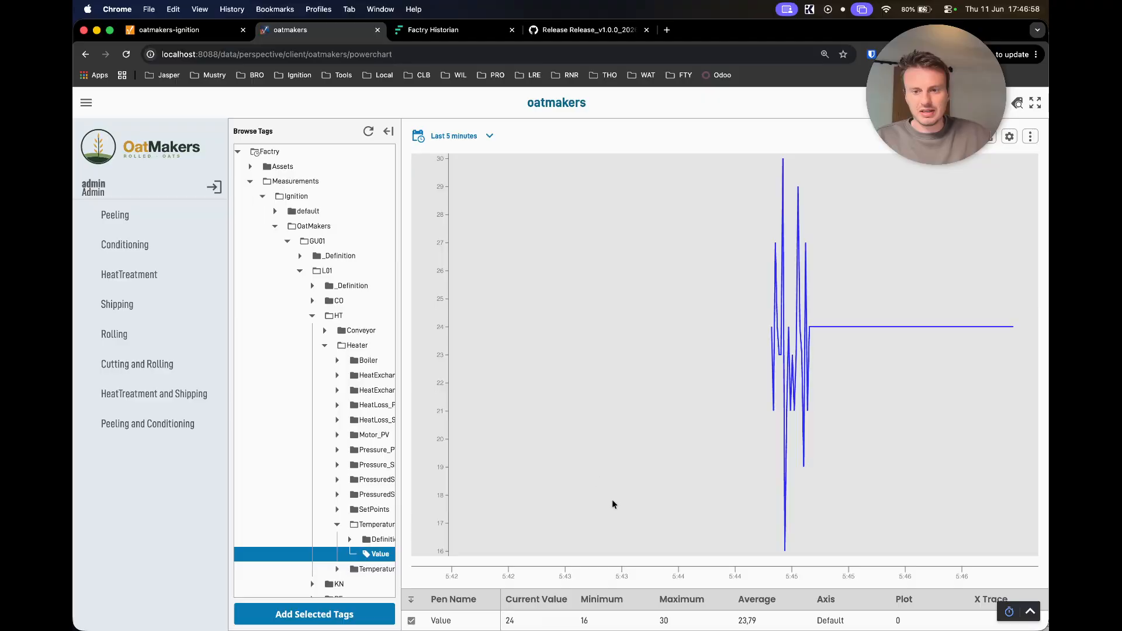
# - Glance at the gateway historians and Factry Historian pages, then return to the chart
pyautogui.click(210, 29)
pyautogui.click(348, 34)
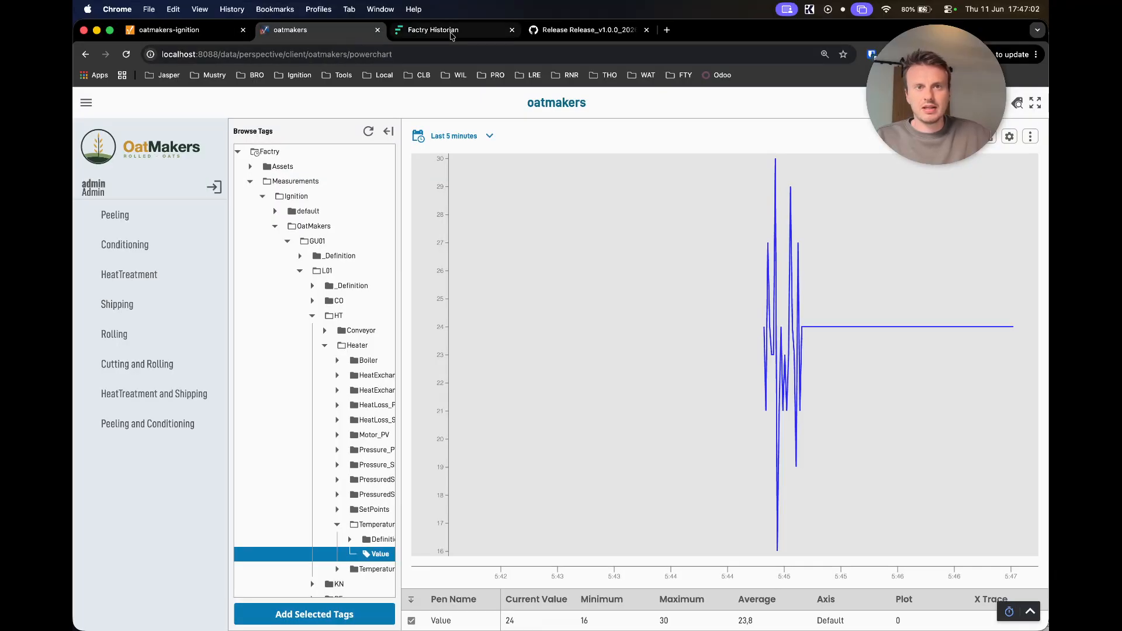
pyautogui.click(452, 33)
pyautogui.click(308, 36)
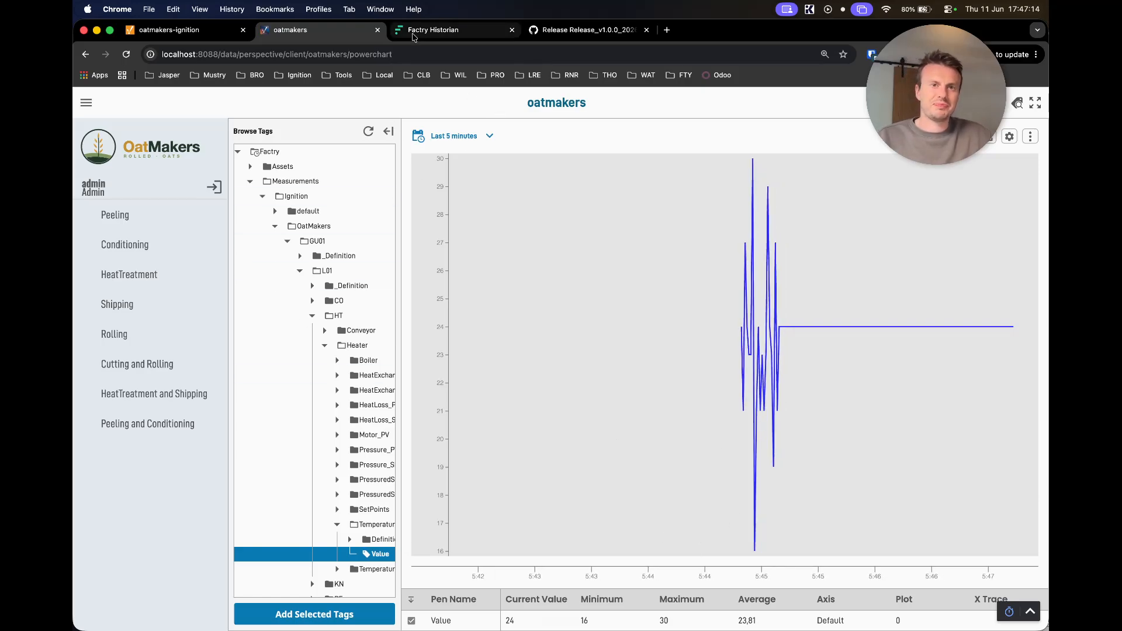
pyautogui.hotkey('ctrl', 'Up')
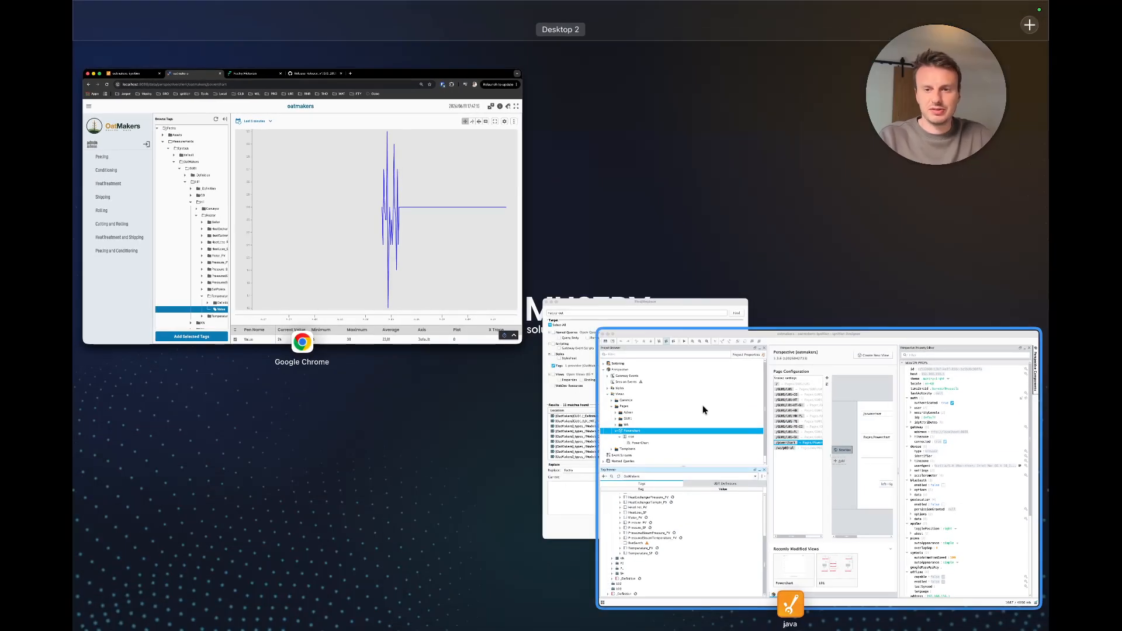
# - Check Temperature_PV's live Value in the Designer Tag Browser, then bring the Chrome Power Chart back to front
pyautogui.click(702, 405)
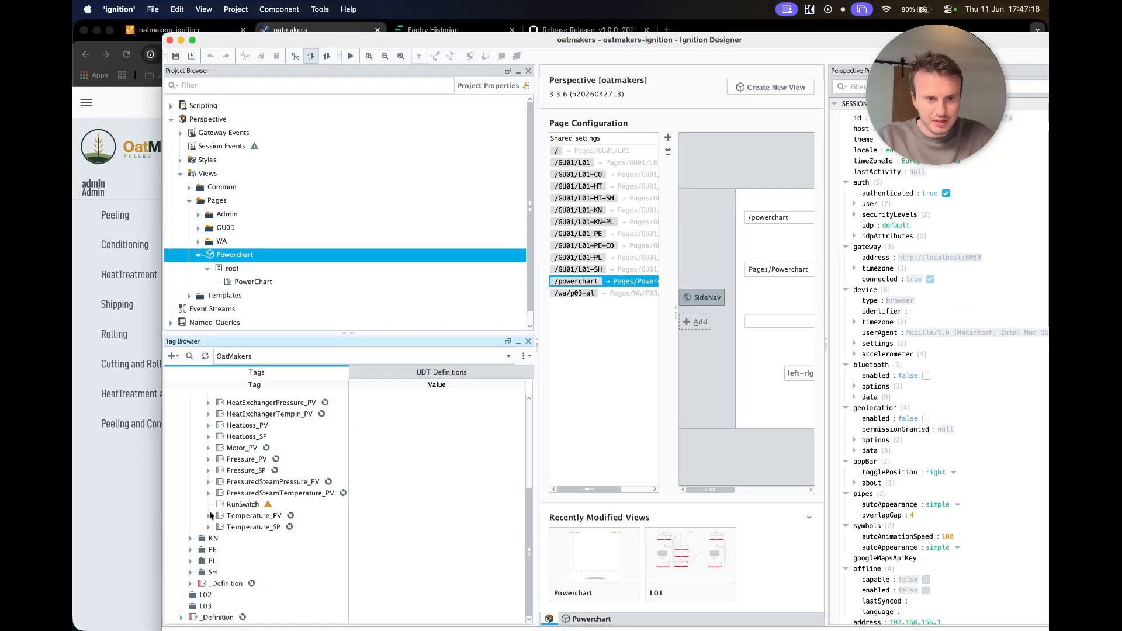
pyautogui.click(208, 515)
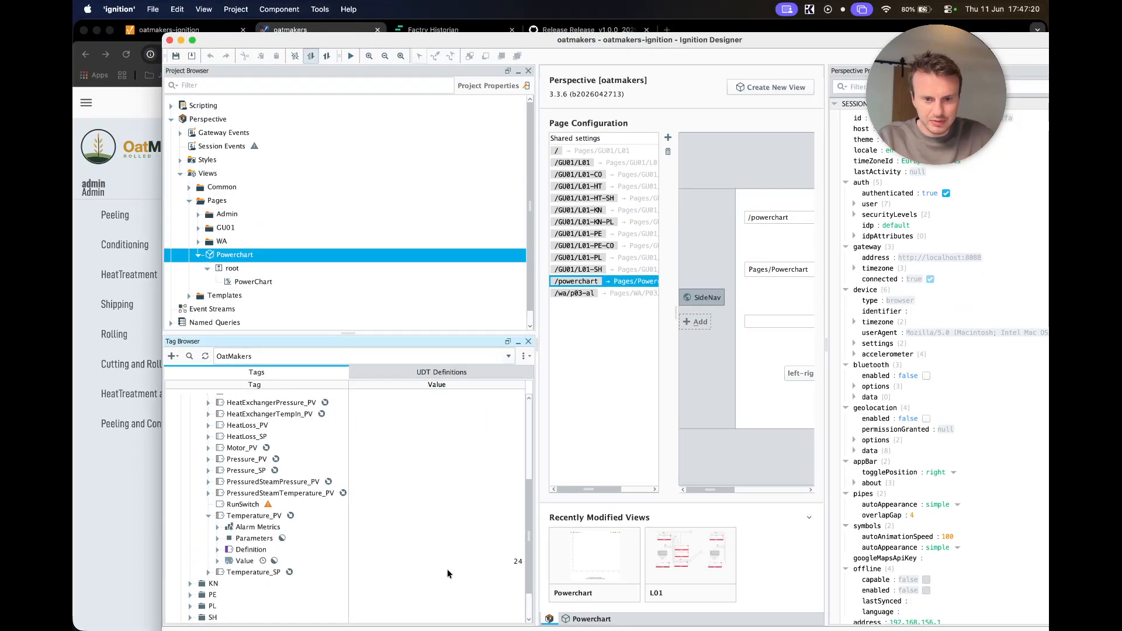
pyautogui.click(245, 562)
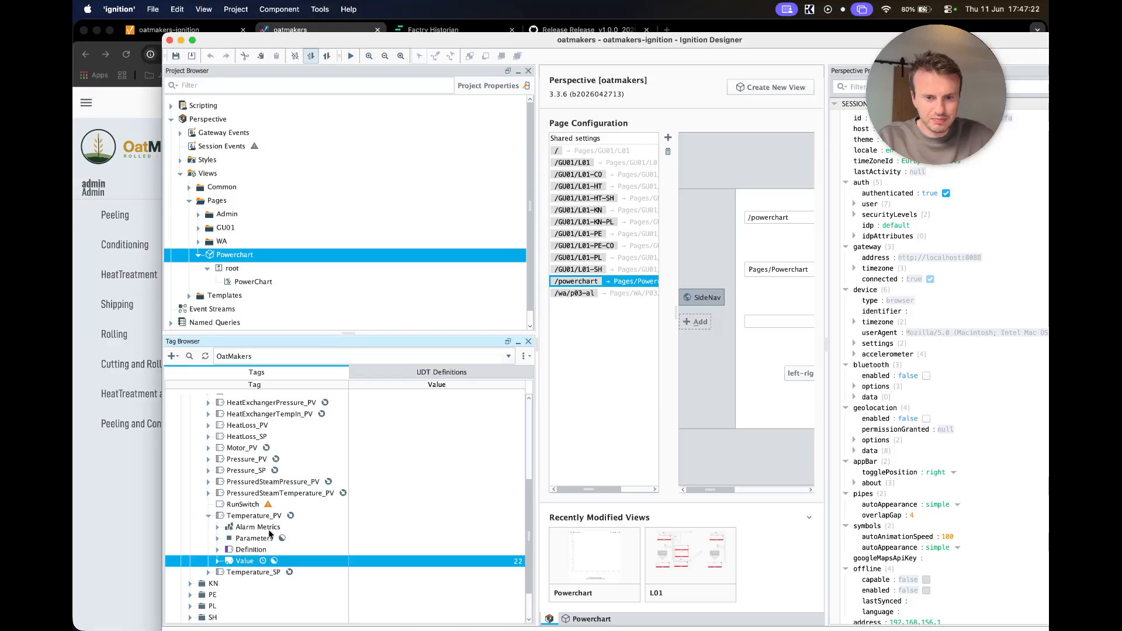
pyautogui.hotkey('ctrl', 'Up')
pyautogui.click(401, 263)
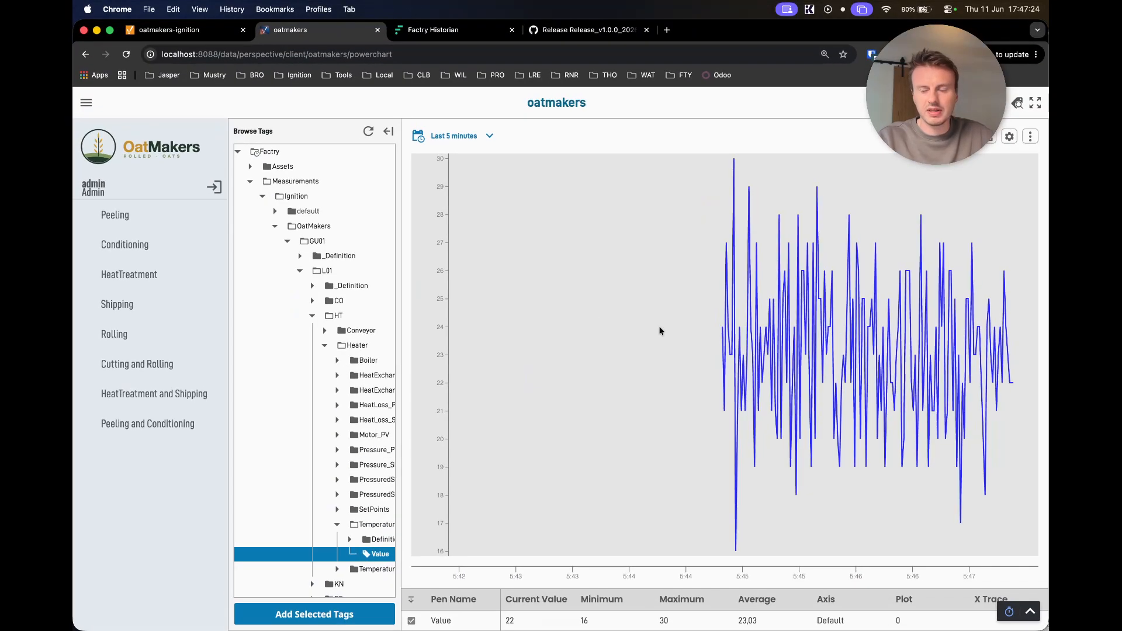